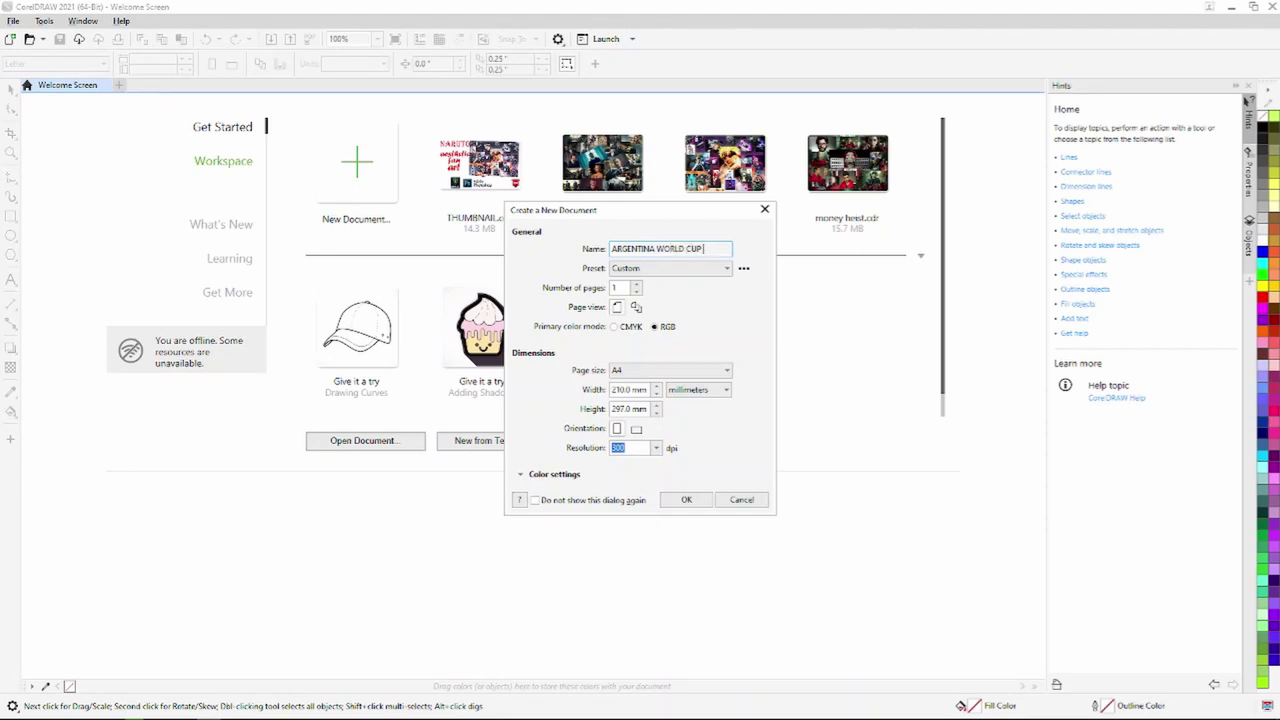
Step: Create the landscape A4 RGB document ARGENTINA WORLD CUP at 300 dpi and import all pictures from the ARGENTINA folder
{"action": "left_click", "coordinate": [684, 503]}
{"action": "left_click", "coordinate": [256, 64]}
{"action": "right_click", "coordinate": [450, 300]}
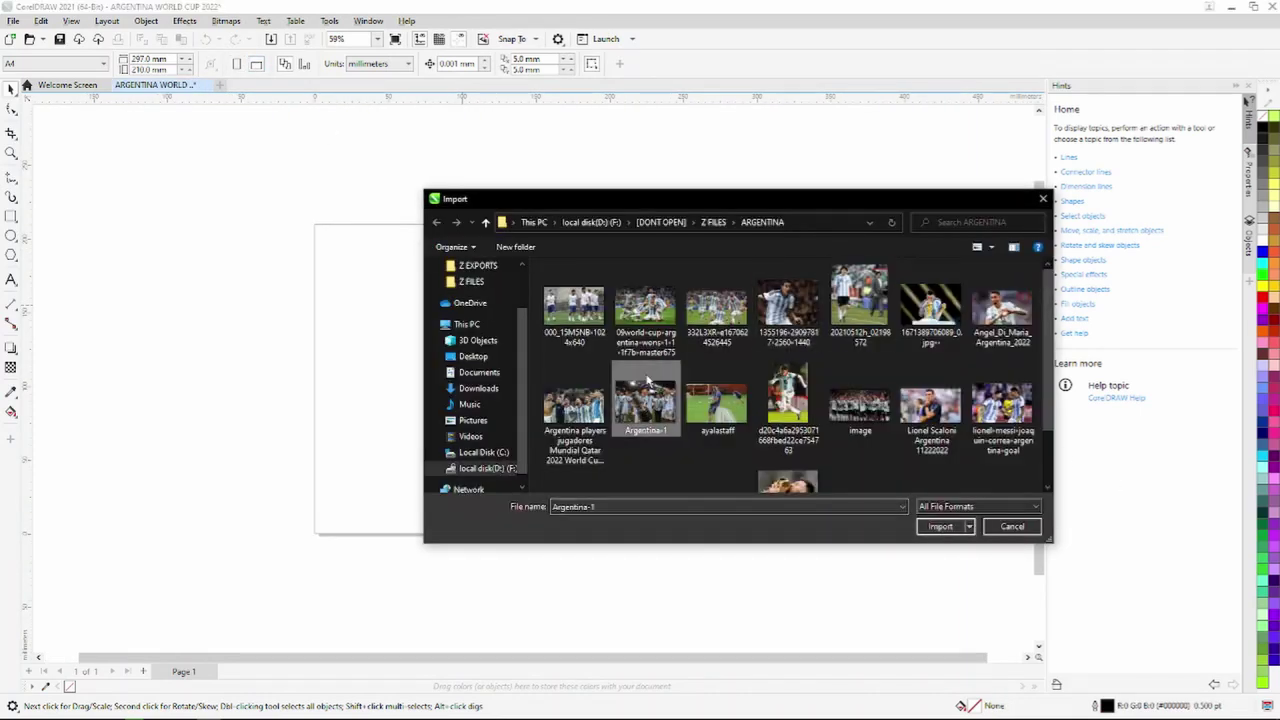
{"action": "key", "text": "ctrl+a"}
{"action": "left_click", "coordinate": [940, 526]}
Step: Place the imported pictures one after another at their original size on and around the page
{"action": "left_click", "coordinate": [617, 281]}
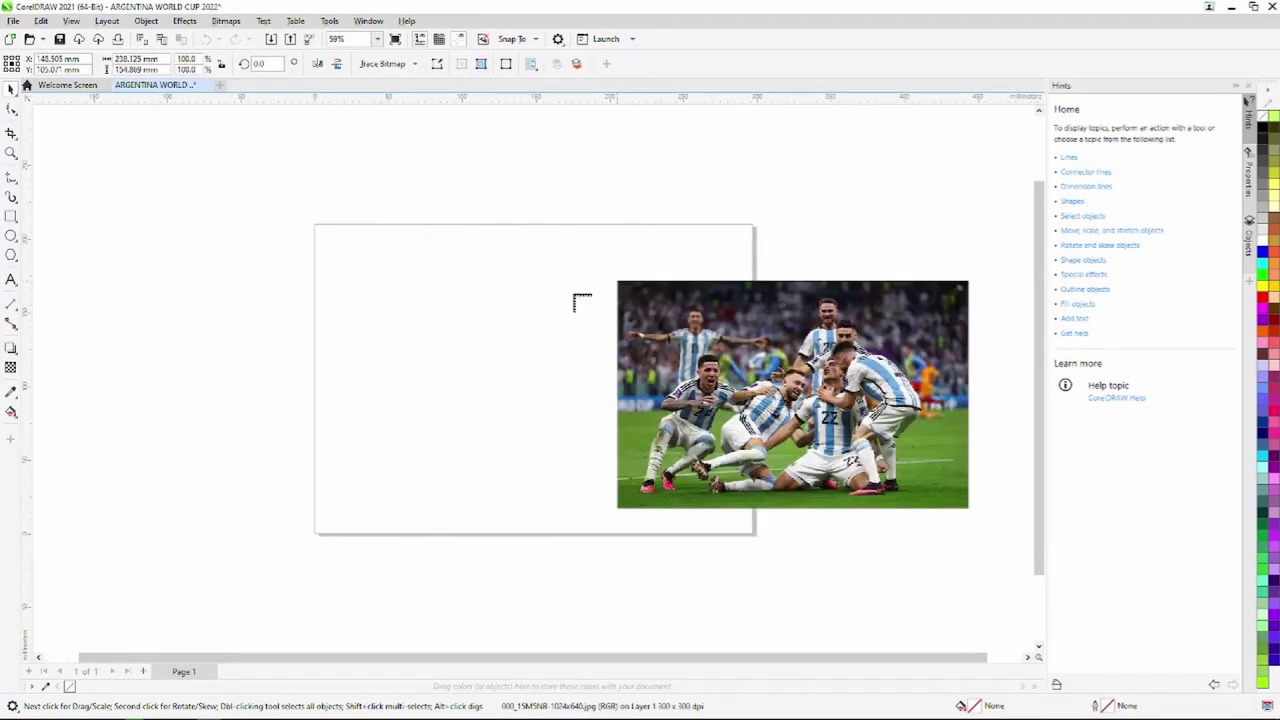
{"action": "left_click", "coordinate": [560, 295]}
{"action": "left_click", "coordinate": [475, 280]}
{"action": "left_click", "coordinate": [428, 232]}
{"action": "left_click", "coordinate": [377, 199]}
{"action": "left_click", "coordinate": [345, 249]}
{"action": "scroll", "coordinate": [343, 415], "scroll_direction": "down", "scroll_amount": 1}
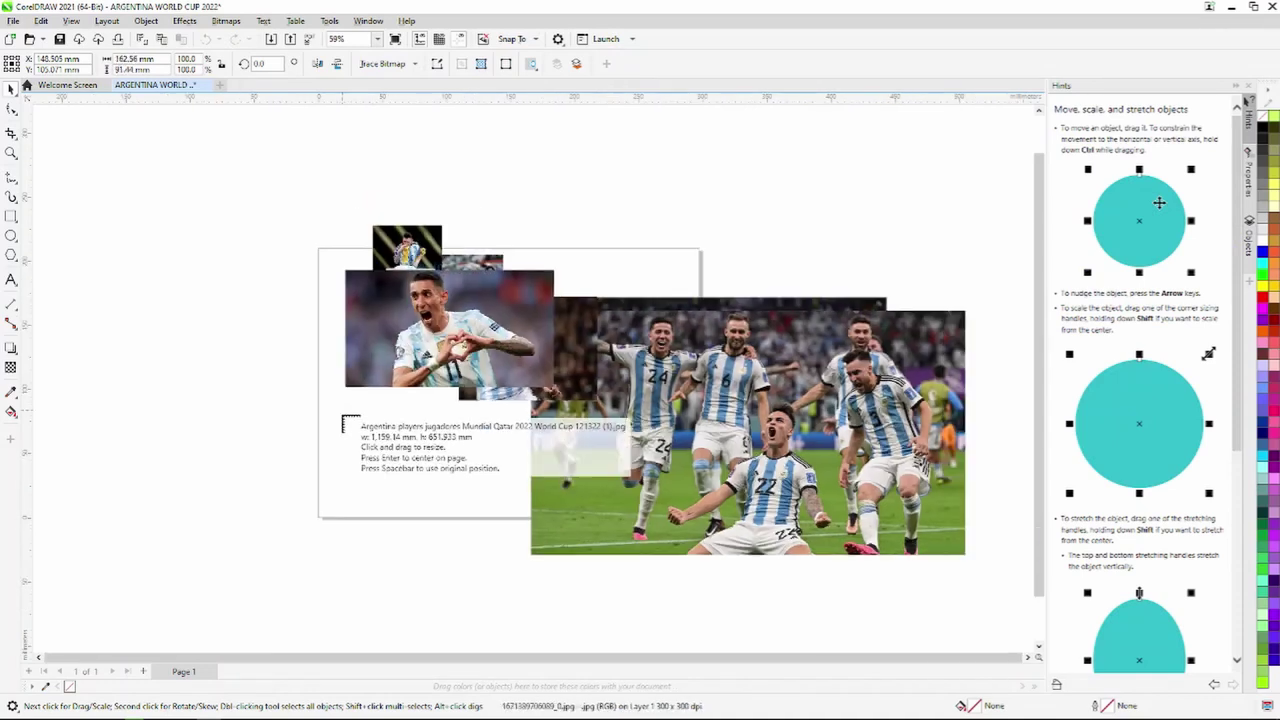
{"action": "scroll", "coordinate": [342, 420], "scroll_direction": "down", "scroll_amount": 2}
{"action": "left_click", "coordinate": [342, 420]}
{"action": "left_click", "coordinate": [678, 284]}
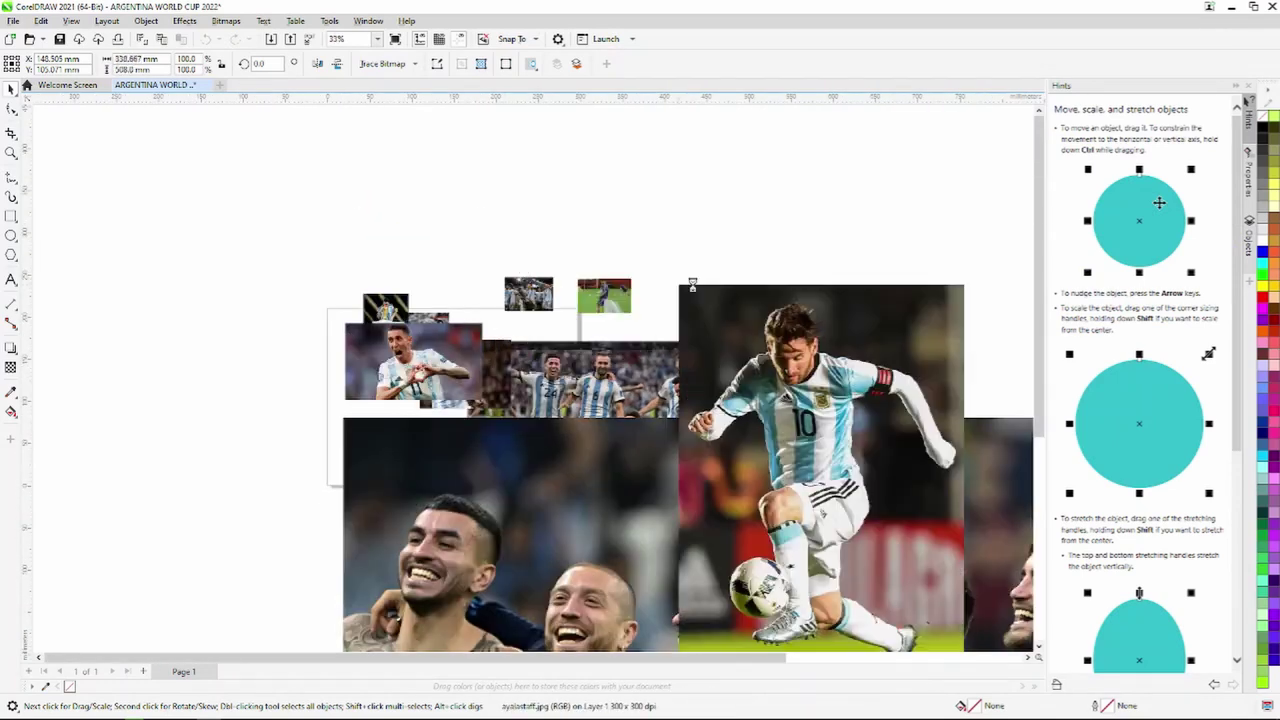
{"action": "scroll", "coordinate": [710, 290], "scroll_direction": "down", "scroll_amount": 2}
{"action": "left_click", "coordinate": [822, 267]}
{"action": "left_click", "coordinate": [872, 296]}
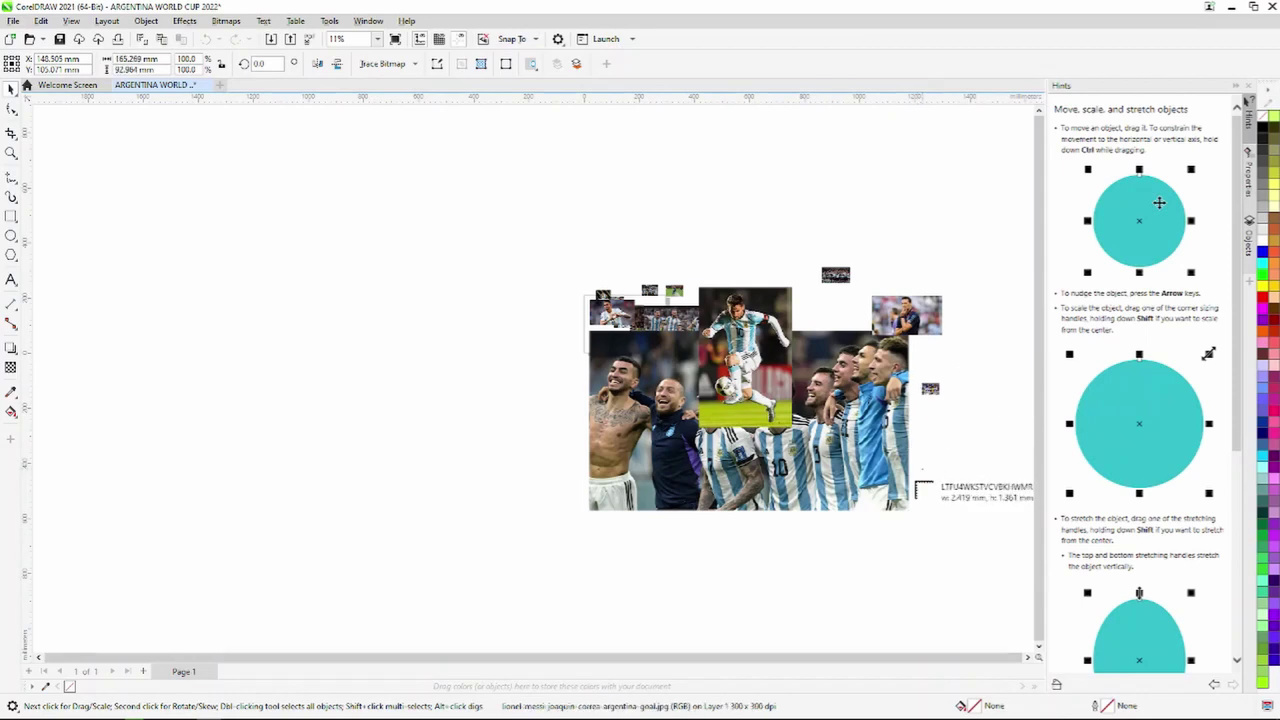
{"action": "left_click", "coordinate": [557, 466]}
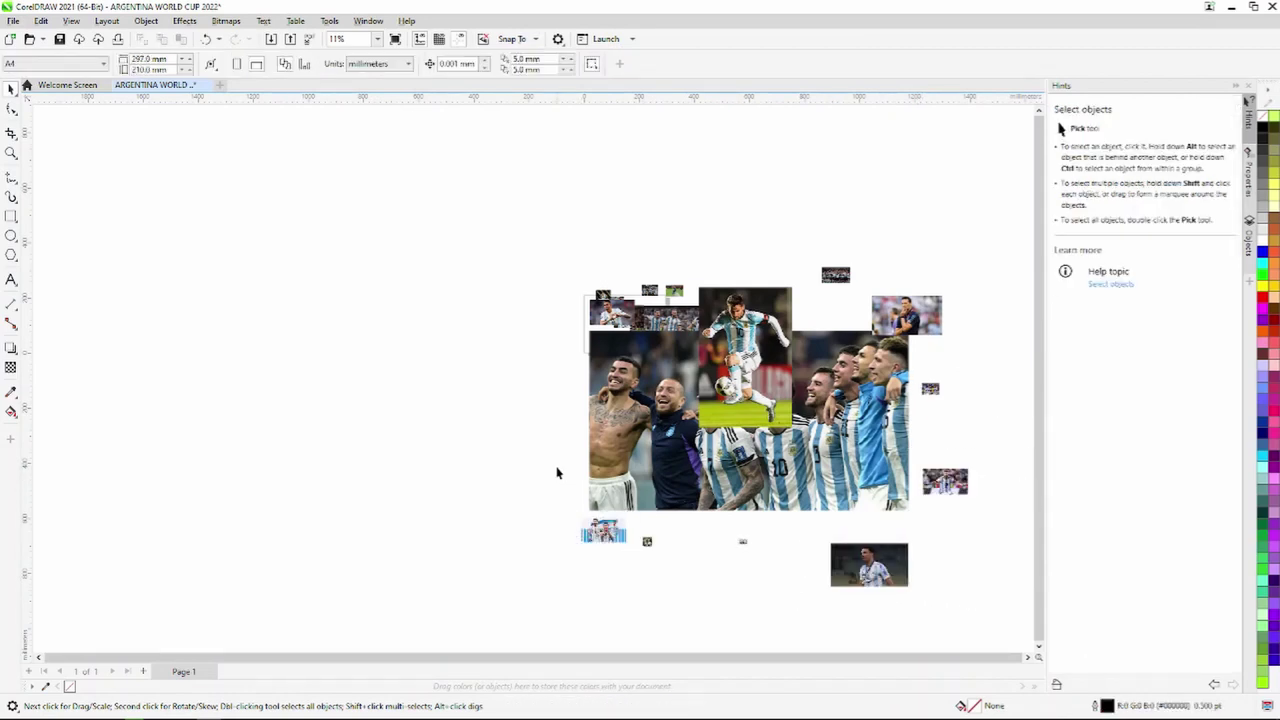
Step: Scale down the wide group picture and enlarge the small square picture of the player kissing the trophy to about 141 mm square
{"action": "scroll", "coordinate": [557, 466], "scroll_direction": "down", "scroll_amount": 1}
{"action": "left_click", "coordinate": [753, 470]}
{"action": "left_click_drag", "start_coordinate": [792, 498], "coordinate": [900, 582]}
{"action": "scroll", "coordinate": [625, 402], "scroll_direction": "up", "scroll_amount": 1}
{"action": "scroll", "coordinate": [776, 403], "scroll_direction": "up", "scroll_amount": 4}
{"action": "scroll", "coordinate": [845, 572], "scroll_direction": "down", "scroll_amount": 4}
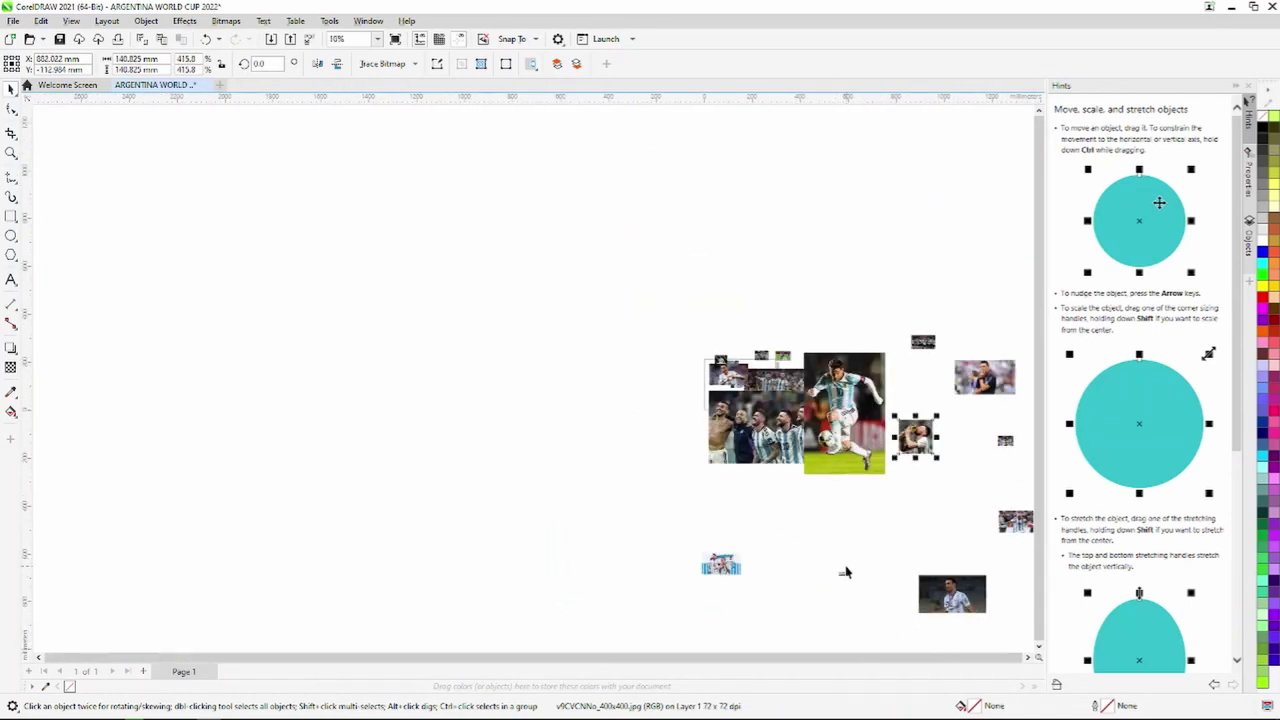
Step: Enlarge the small team picture with the raised trophy to about 323 by 182 mm and move it below the wide group picture
{"action": "scroll", "coordinate": [820, 516], "scroll_direction": "up", "scroll_amount": 4}
{"action": "left_click_drag", "start_coordinate": [857, 584], "coordinate": [990, 620]}
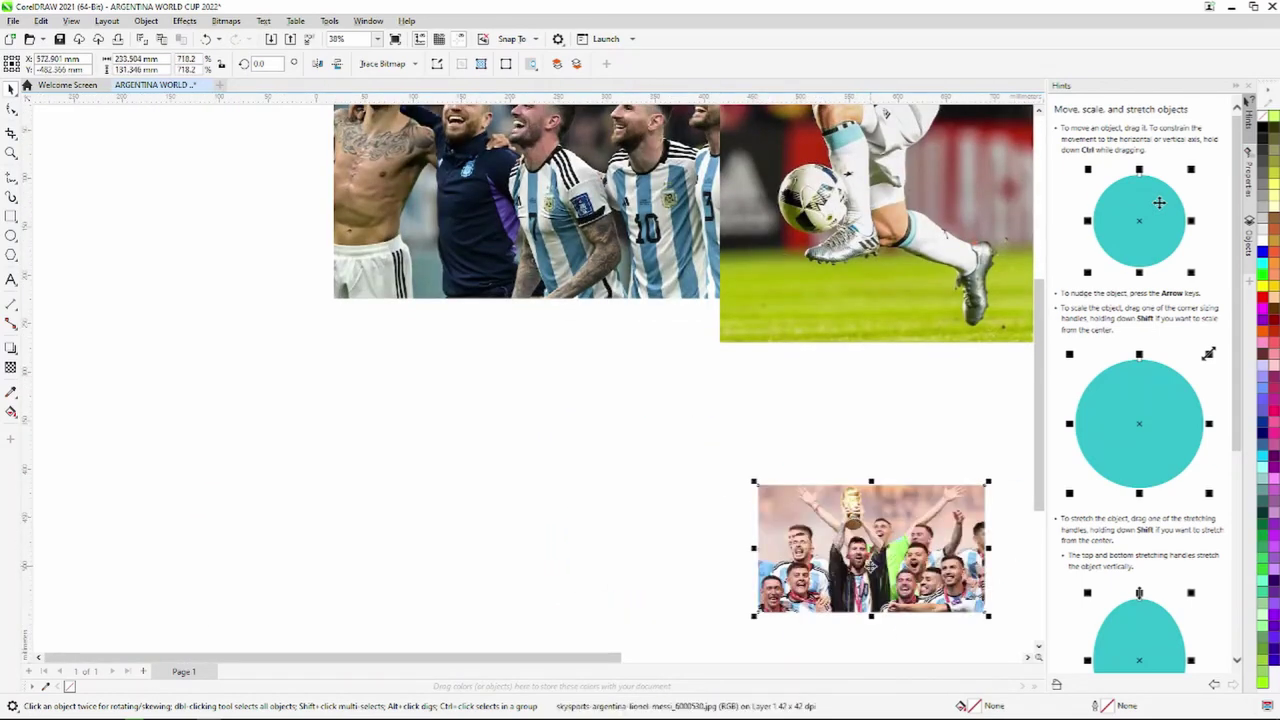
{"action": "left_click_drag", "start_coordinate": [872, 546], "coordinate": [661, 430]}
{"action": "left_click_drag", "start_coordinate": [778, 496], "coordinate": [865, 561]}
Step: Enlarge the picture of the player with outstretched arms and the small picture of the two players near the square trophy picture
{"action": "scroll", "coordinate": [866, 564], "scroll_direction": "down", "scroll_amount": 2}
{"action": "scroll", "coordinate": [866, 567], "scroll_direction": "down", "scroll_amount": 2}
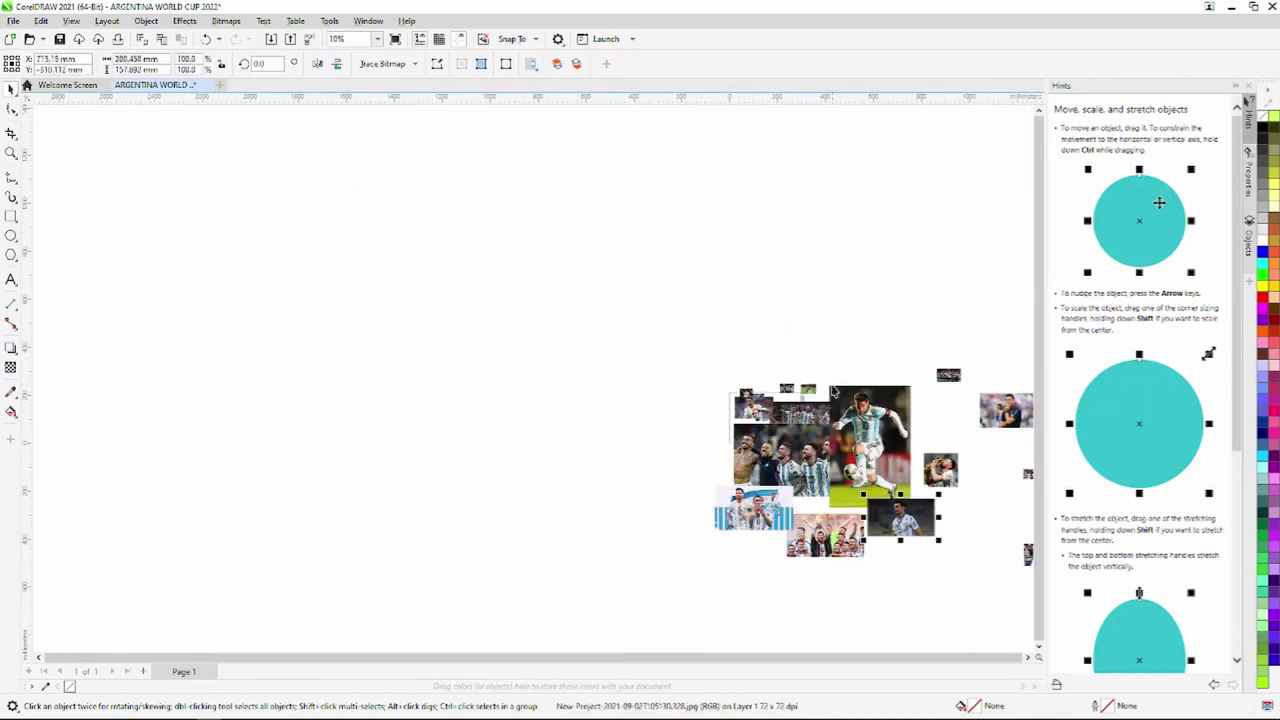
{"action": "scroll", "coordinate": [833, 393], "scroll_direction": "down", "scroll_amount": 2}
{"action": "scroll", "coordinate": [946, 477], "scroll_direction": "up", "scroll_amount": 3}
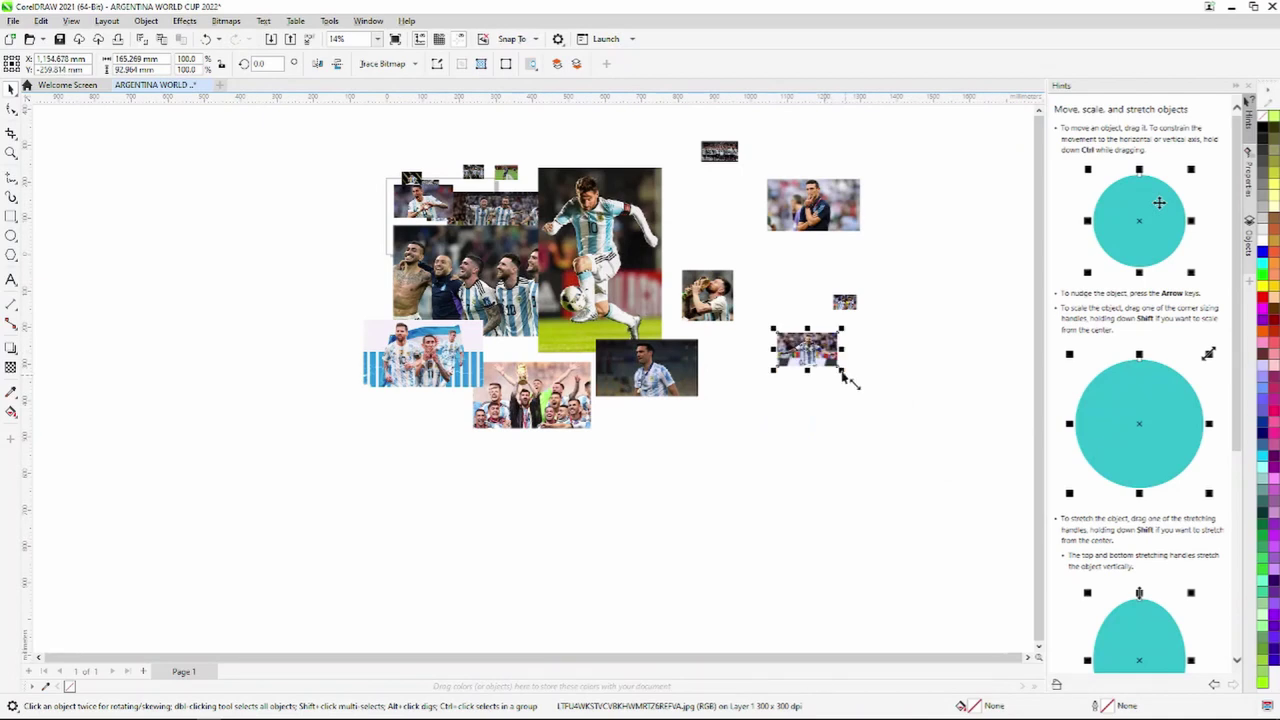
{"action": "left_click_drag", "start_coordinate": [842, 371], "coordinate": [775, 368]}
{"action": "scroll", "coordinate": [880, 322], "scroll_direction": "up", "scroll_amount": 3}
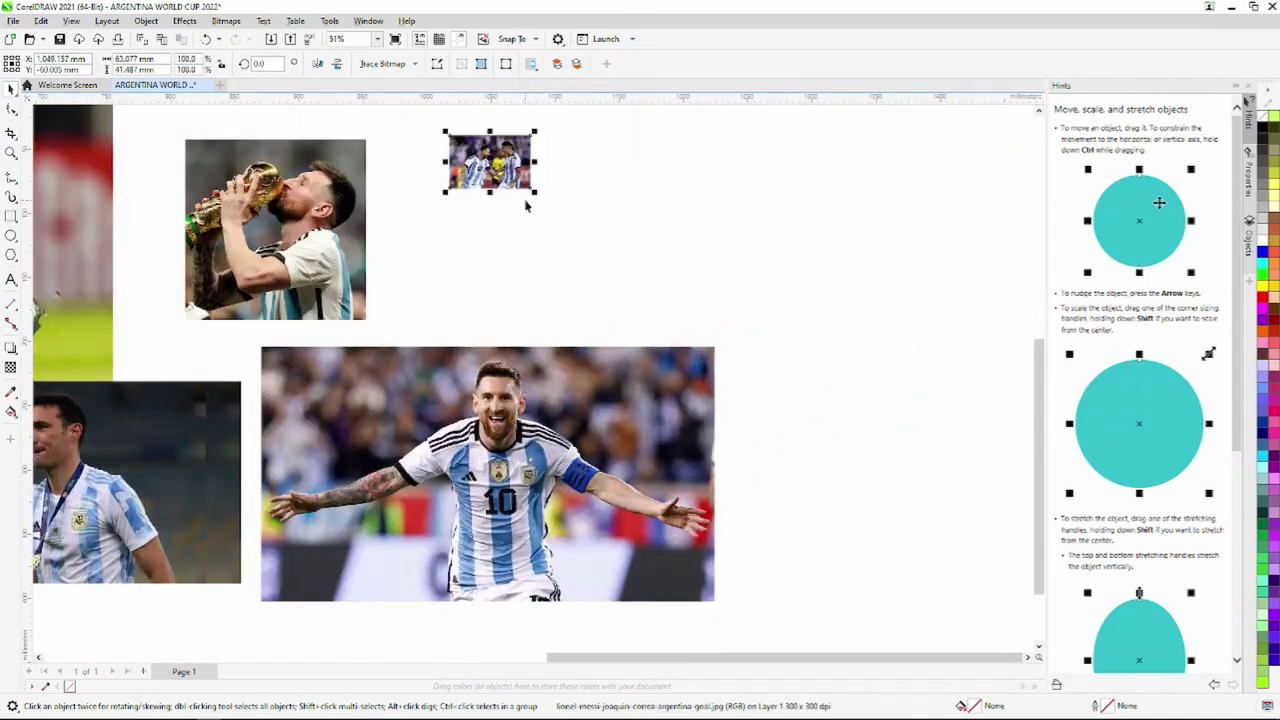
{"action": "left_click_drag", "start_coordinate": [541, 201], "coordinate": [667, 285]}
{"action": "scroll", "coordinate": [621, 222], "scroll_direction": "down", "scroll_amount": 5}
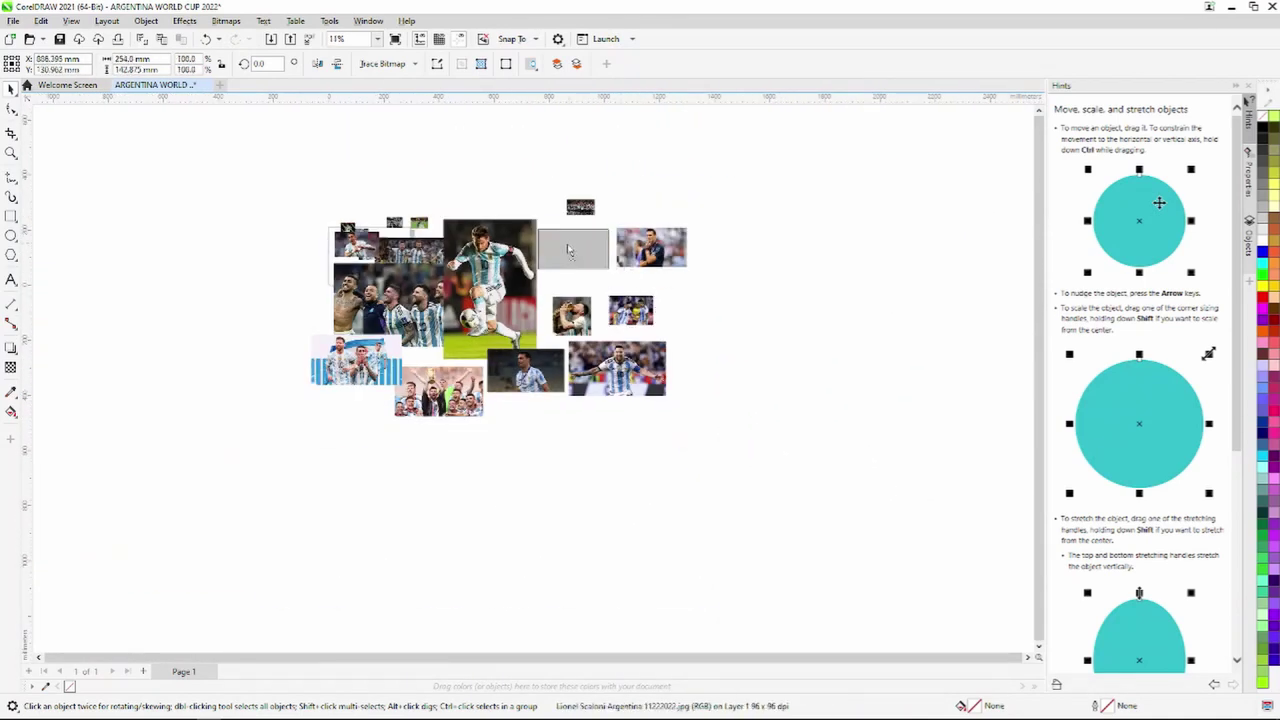
Step: Move the wide group picture and the tall player picture clear of the overlapping pictures
{"action": "scroll", "coordinate": [568, 250], "scroll_direction": "up", "scroll_amount": 3}
{"action": "left_click_drag", "start_coordinate": [475, 597], "coordinate": [343, 400]}
{"action": "scroll", "coordinate": [262, 308], "scroll_direction": "down", "scroll_amount": 3}
{"action": "left_click_drag", "start_coordinate": [260, 362], "coordinate": [393, 486]}
{"action": "scroll", "coordinate": [276, 313], "scroll_direction": "up", "scroll_amount": 3}
Step: Scale down the sliding celebration picture and the kneeling celebration picture, the latter to about 204 by 133 mm, and set both apart beside the page
{"action": "left_click_drag", "start_coordinate": [504, 496], "coordinate": [401, 438]}
{"action": "left_click_drag", "start_coordinate": [322, 370], "coordinate": [523, 401]}
{"action": "left_click_drag", "start_coordinate": [190, 260], "coordinate": [306, 271]}
{"action": "left_click_drag", "start_coordinate": [457, 341], "coordinate": [428, 323]}
{"action": "scroll", "coordinate": [106, 248], "scroll_direction": "down", "scroll_amount": 2}
{"action": "scroll", "coordinate": [73, 293], "scroll_direction": "down", "scroll_amount": 1}
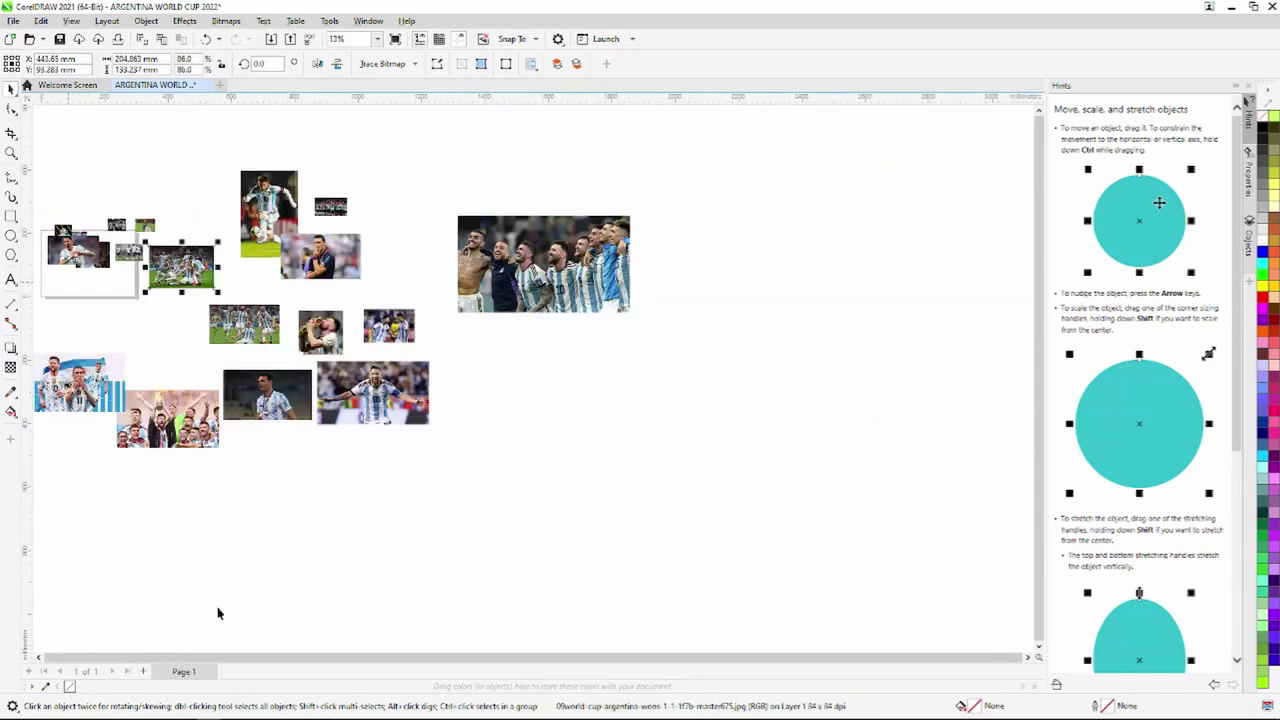
Step: Move the white-shirt training picture below the kneeling celebration picture and enlarge it
{"action": "scroll", "coordinate": [83, 258], "scroll_direction": "up", "scroll_amount": 3}
{"action": "scroll", "coordinate": [83, 258], "scroll_direction": "up", "scroll_amount": 2}
{"action": "left_click_drag", "start_coordinate": [407, 216], "coordinate": [606, 488]}
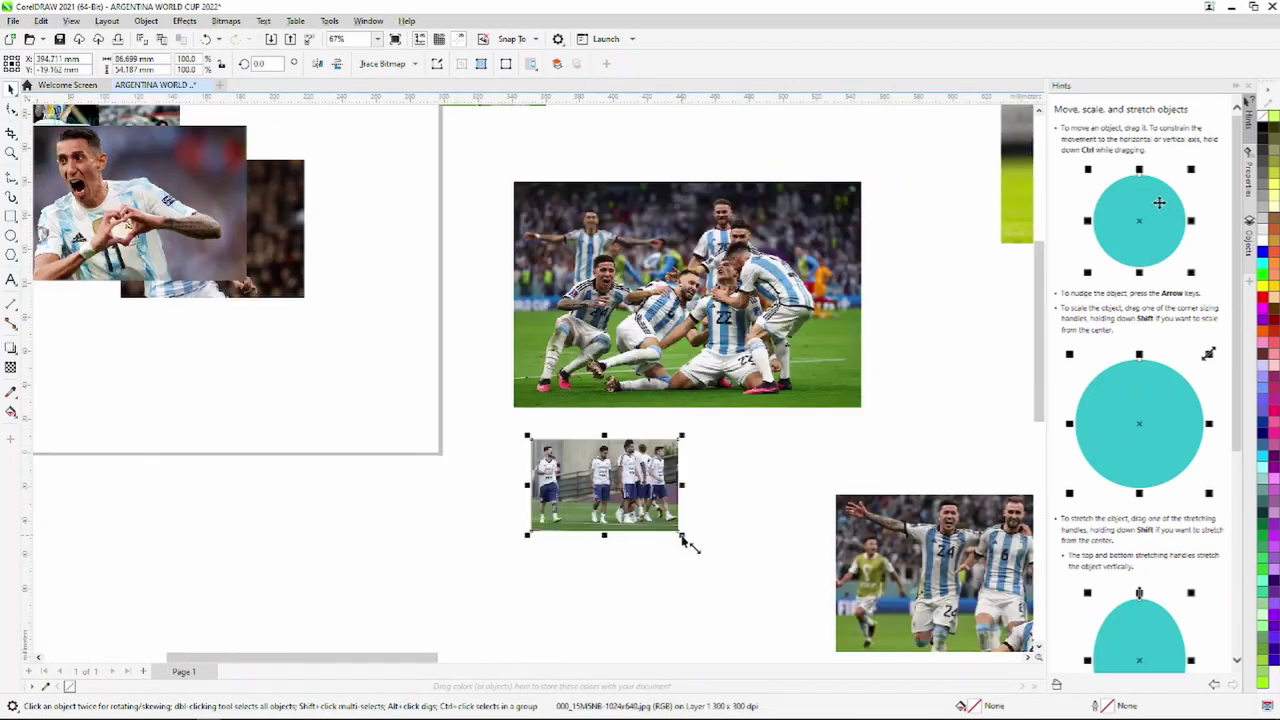
{"action": "left_click_drag", "start_coordinate": [685, 536], "coordinate": [746, 577]}
{"action": "scroll", "coordinate": [637, 497], "scroll_direction": "down", "scroll_amount": 1}
Step: Clear the page by moving the heart-gesture, dark-background player and touchline pictures into the space around it
{"action": "left_click_drag", "start_coordinate": [326, 330], "coordinate": [432, 569]}
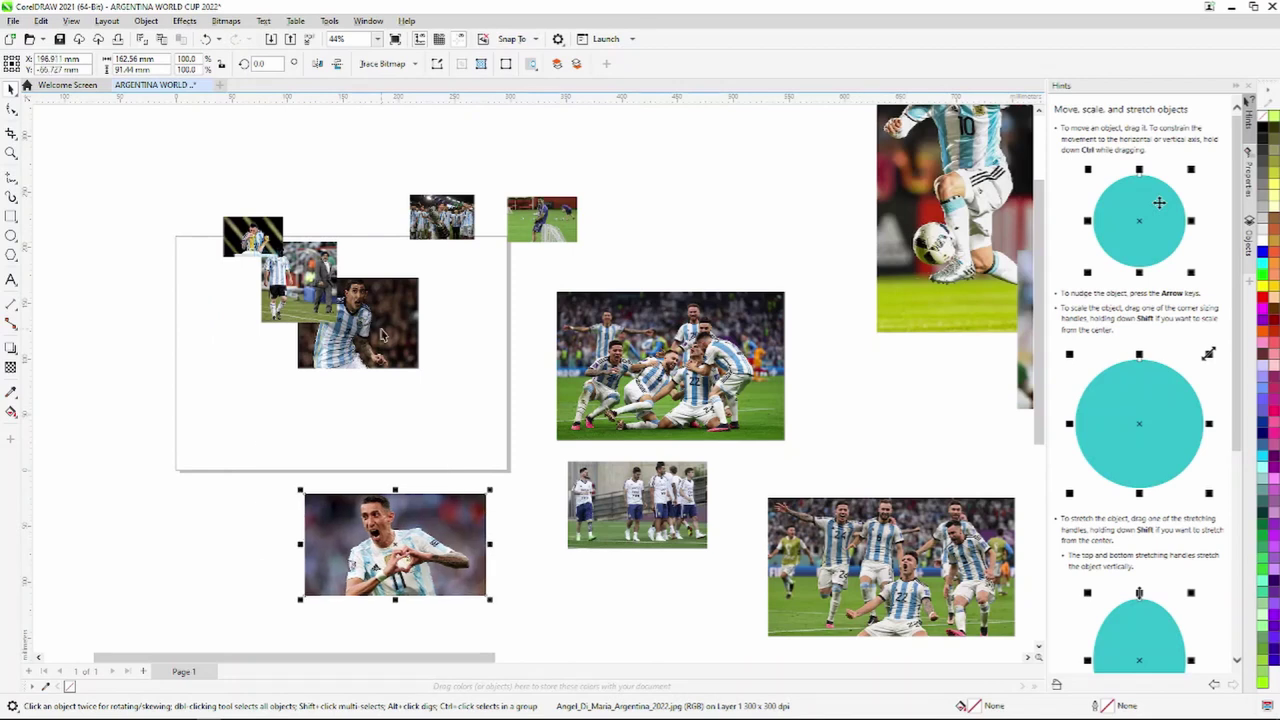
{"action": "left_click_drag", "start_coordinate": [381, 336], "coordinate": [670, 222]}
{"action": "left_click_drag", "start_coordinate": [324, 302], "coordinate": [382, 168]}
{"action": "scroll", "coordinate": [396, 176], "scroll_direction": "up", "scroll_amount": 1}
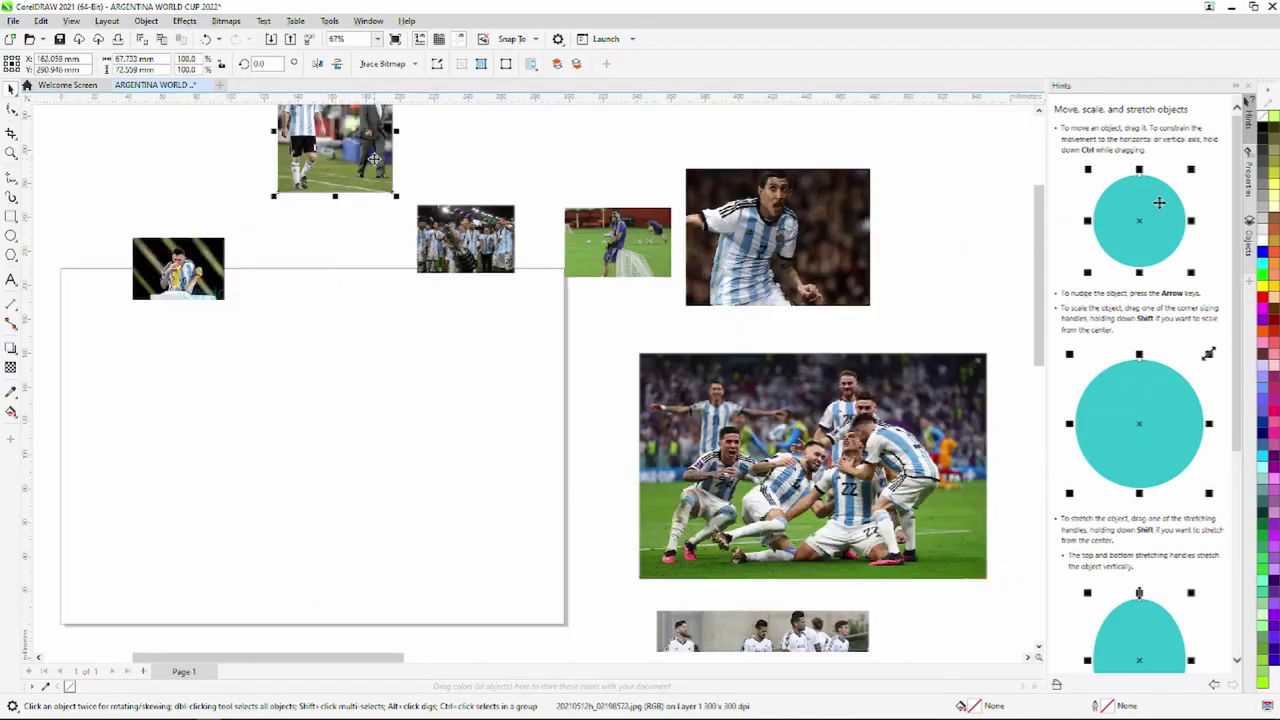
{"action": "scroll", "coordinate": [374, 160], "scroll_direction": "up", "scroll_amount": 5}
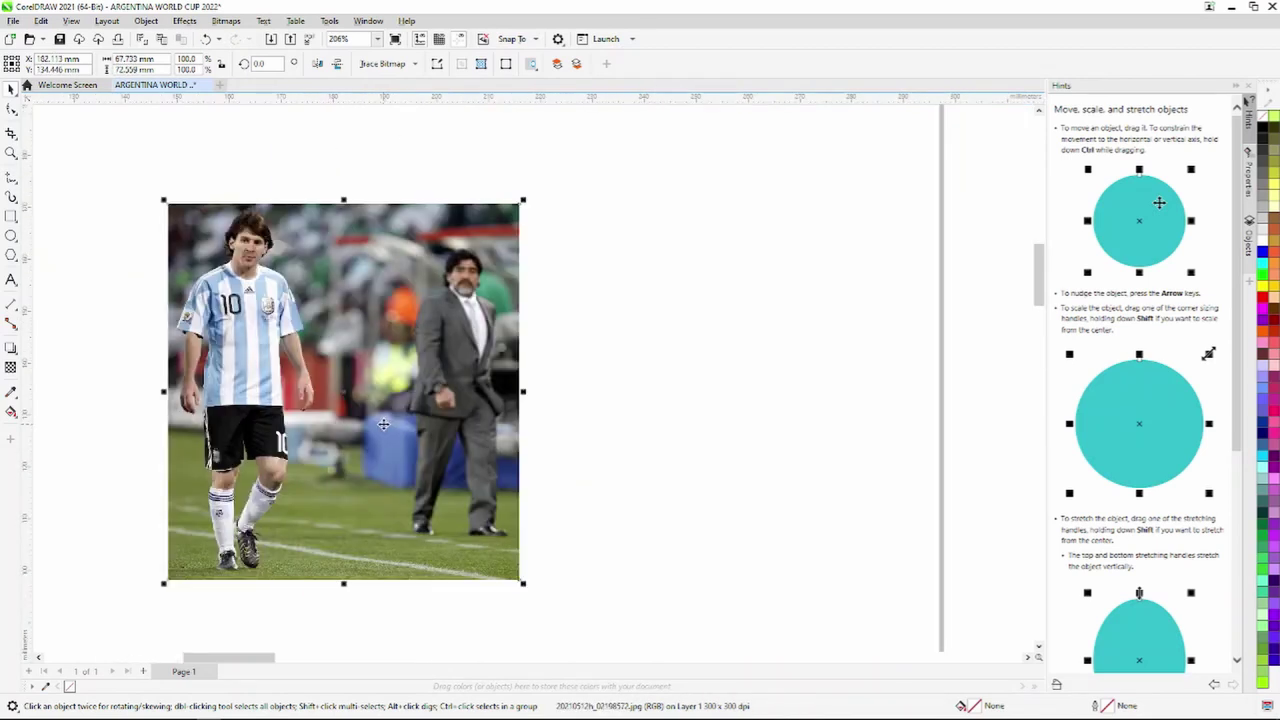
{"action": "scroll", "coordinate": [384, 424], "scroll_direction": "down", "scroll_amount": 4}
{"action": "left_click_drag", "start_coordinate": [379, 447], "coordinate": [336, 212]}
Step: Enlarge the black striped-background trophy picture to about 114 by 77 mm and move it above the page
{"action": "left_click_drag", "start_coordinate": [155, 268], "coordinate": [294, 357]}
{"action": "left_click_drag", "start_coordinate": [347, 392], "coordinate": [448, 500]}
{"action": "left_click_drag", "start_coordinate": [347, 428], "coordinate": [148, 206]}
{"action": "scroll", "coordinate": [660, 256], "scroll_direction": "up", "scroll_amount": 10}
{"action": "scroll", "coordinate": [660, 258], "scroll_direction": "down", "scroll_amount": 8}
{"action": "scroll", "coordinate": [636, 206], "scroll_direction": "up", "scroll_amount": 4}
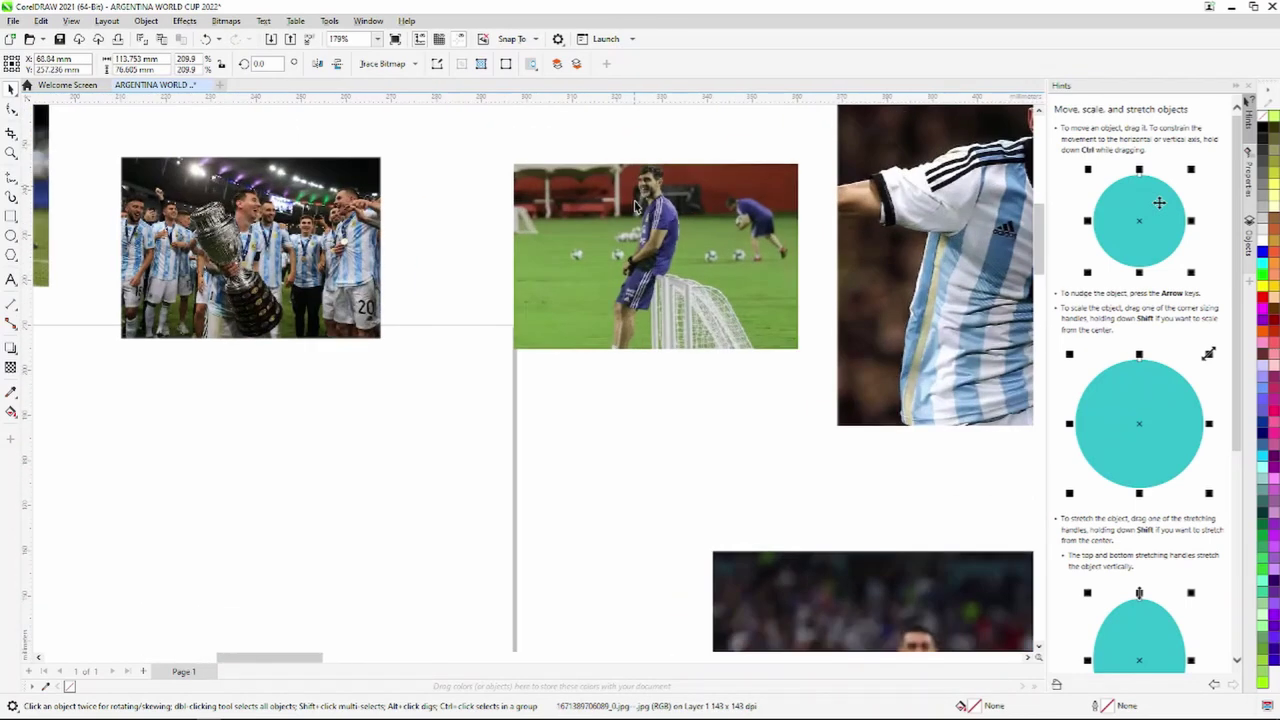
Step: Move the team picture with the raised trophy onto the page and scale it down to a small tile
{"action": "scroll", "coordinate": [600, 358], "scroll_direction": "down", "scroll_amount": 11}
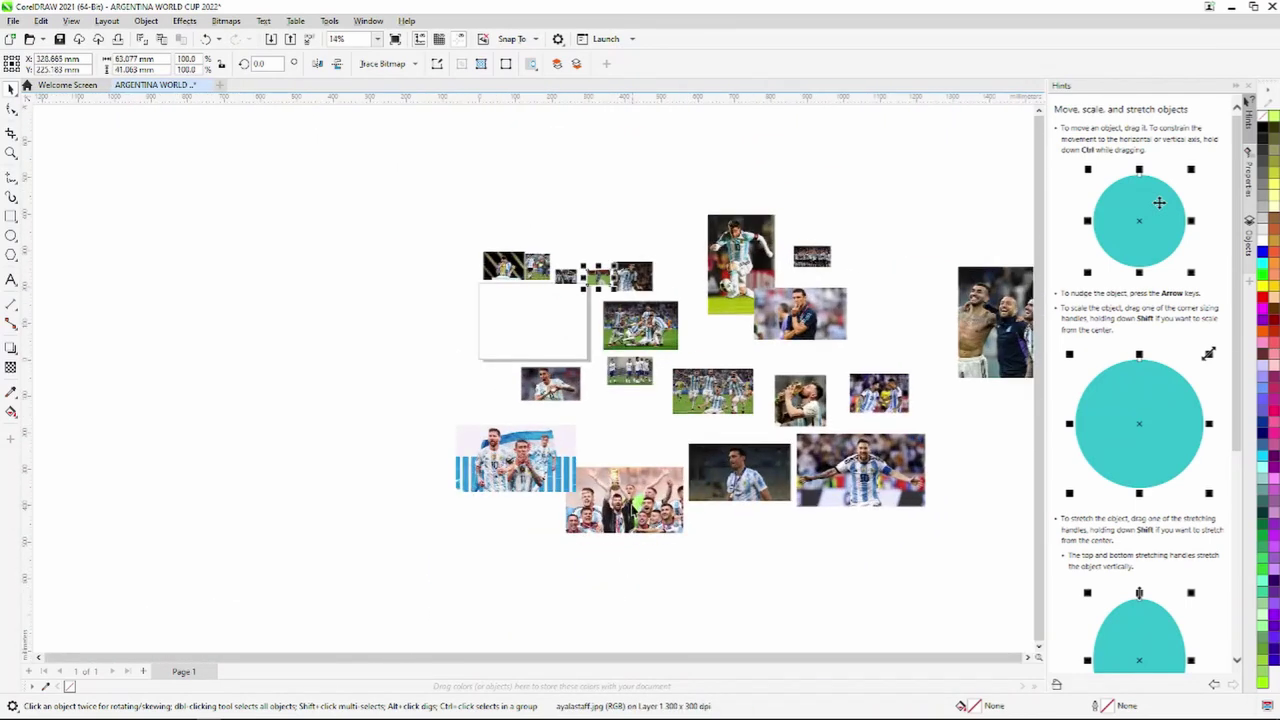
{"action": "left_click", "coordinate": [540, 335]}
{"action": "scroll", "coordinate": [545, 345], "scroll_direction": "up", "scroll_amount": 5}
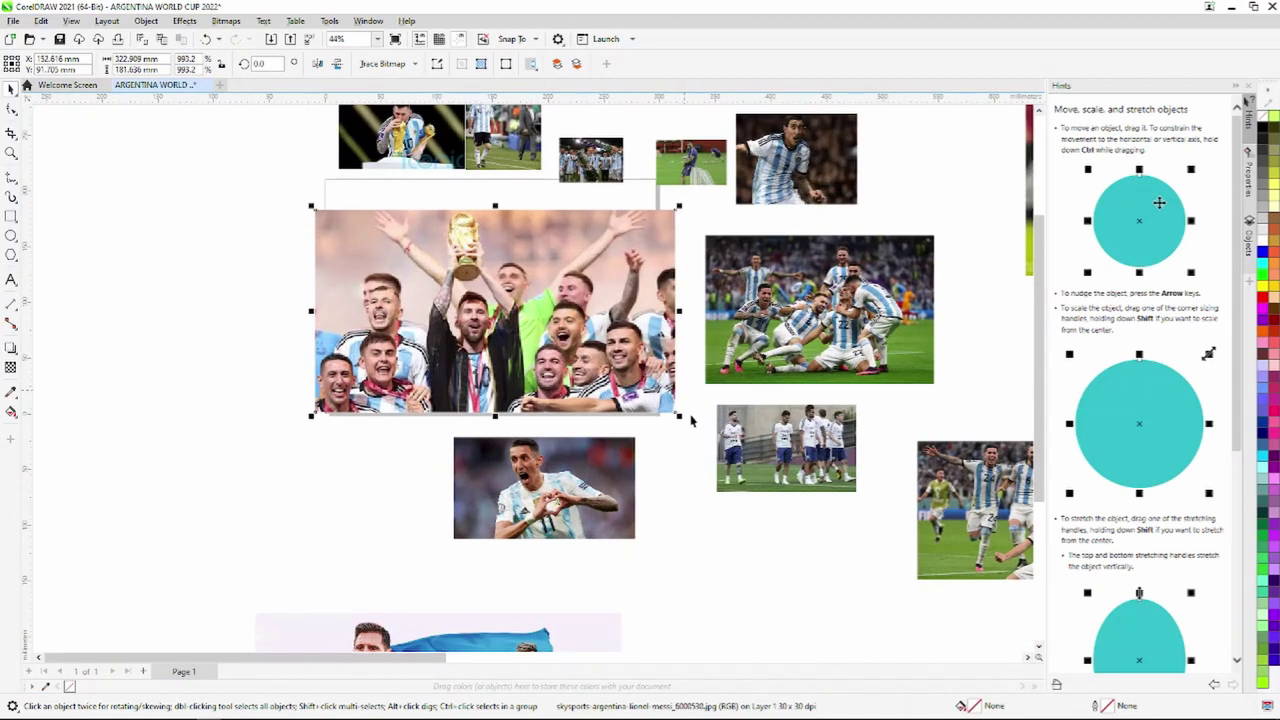
{"action": "left_click_drag", "start_coordinate": [674, 412], "coordinate": [487, 307]}
{"action": "left_click_drag", "start_coordinate": [412, 270], "coordinate": [526, 268]}
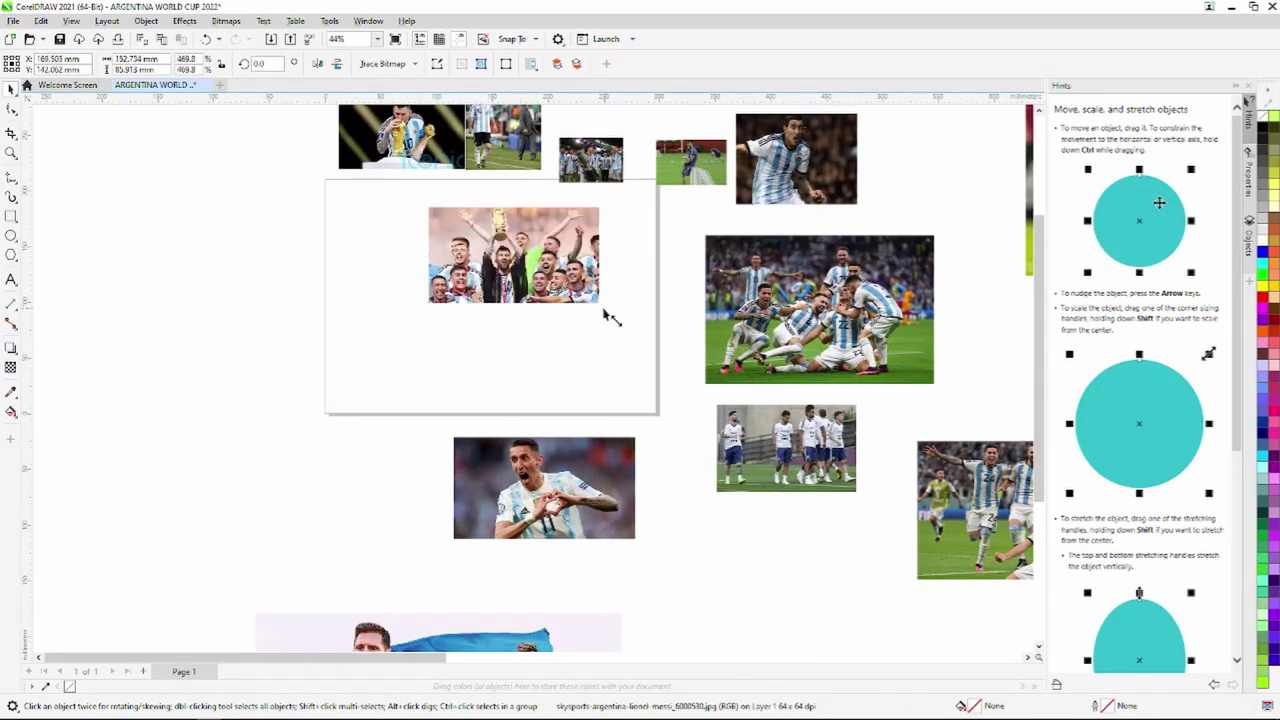
{"action": "left_click_drag", "start_coordinate": [602, 305], "coordinate": [514, 256]}
Step: Move the striped-background trophy picture to the middle of the page, beside the small team trophy picture
{"action": "scroll", "coordinate": [531, 292], "scroll_direction": "up", "scroll_amount": 6}
{"action": "left_click_drag", "start_coordinate": [414, 140], "coordinate": [482, 384]}
{"action": "scroll", "coordinate": [483, 383], "scroll_direction": "down", "scroll_amount": 6}
{"action": "scroll", "coordinate": [558, 394], "scroll_direction": "up", "scroll_amount": 2}
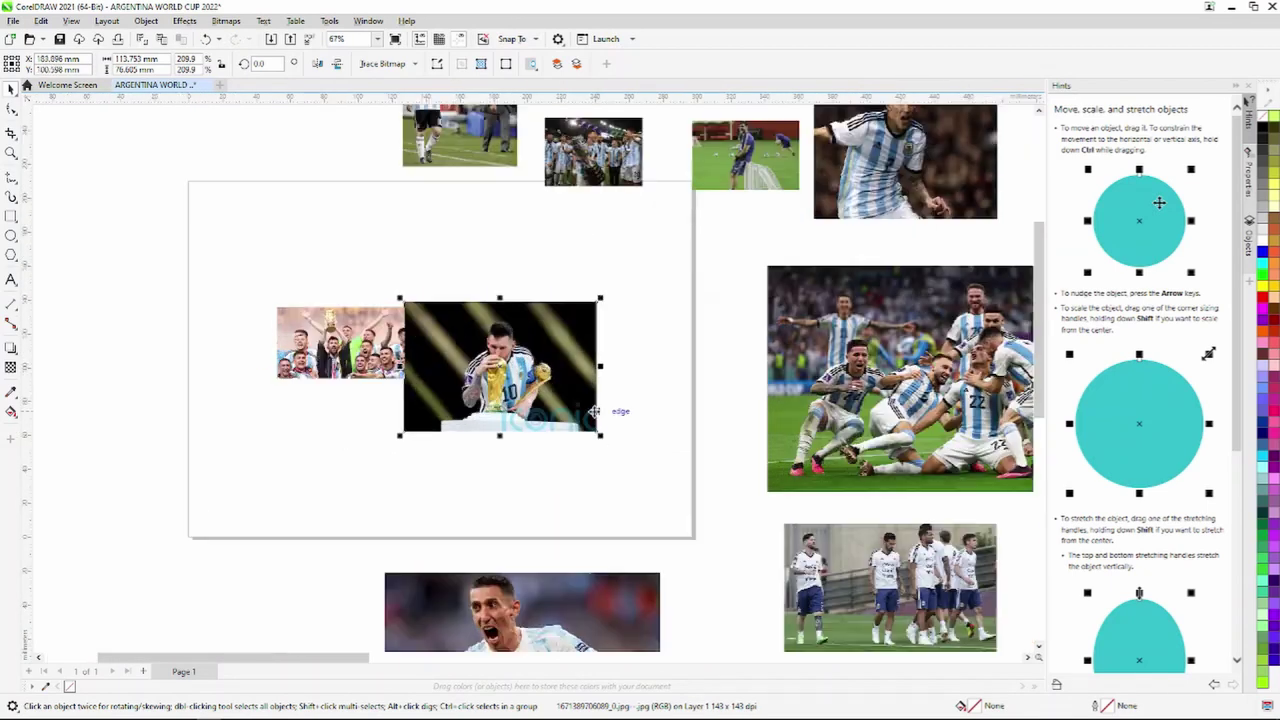
Step: Bring the team trophy picture in front of the striped-background picture and resize it to about 79 by 44 mm
{"action": "scroll", "coordinate": [411, 384], "scroll_direction": "up", "scroll_amount": 2}
{"action": "left_click_drag", "start_coordinate": [345, 340], "coordinate": [344, 302]}
{"action": "right_click", "coordinate": [371, 328]}
{"action": "mouse_move", "coordinate": [446, 468]}
{"action": "left_click", "coordinate": [550, 466]}
{"action": "left_click_drag", "start_coordinate": [213, 376], "coordinate": [190, 385]}
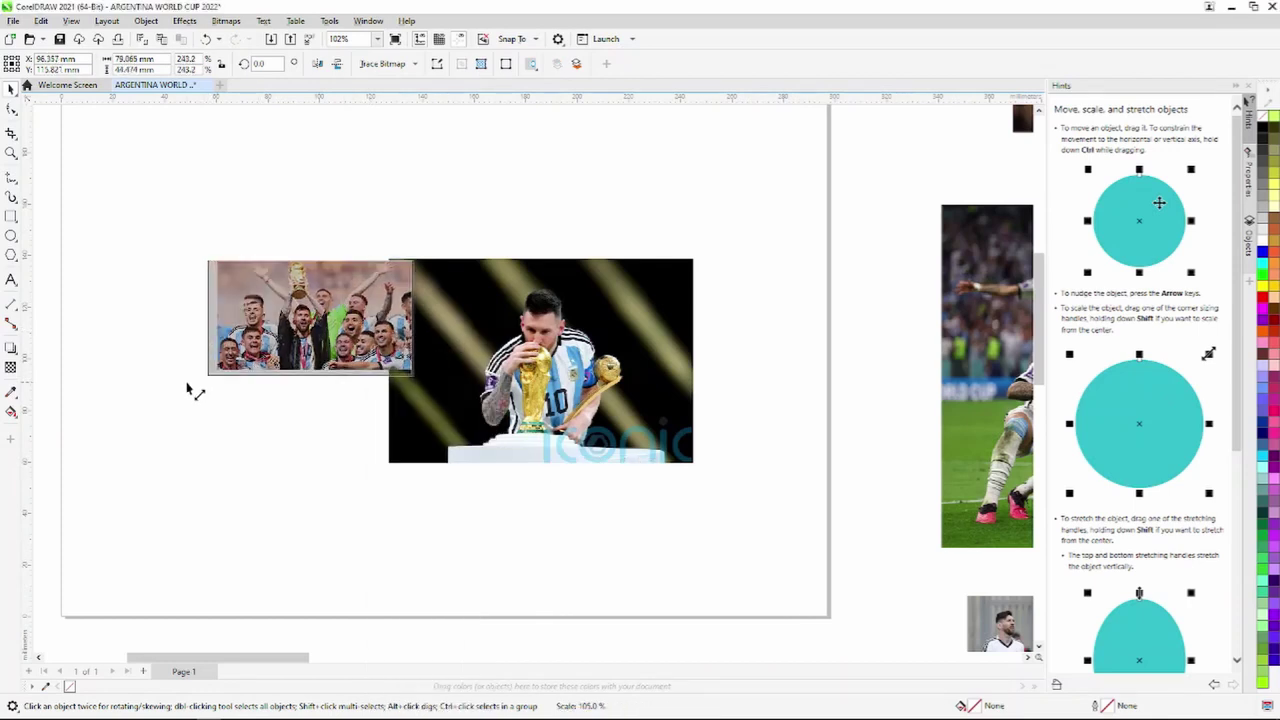
Step: Scale the kneeling celebration picture down to about 68 by 44 mm and place it above the striped-background picture near the page's right edge
{"action": "scroll", "coordinate": [204, 383], "scroll_direction": "down", "scroll_amount": 3}
{"action": "left_click_drag", "start_coordinate": [598, 393], "coordinate": [556, 419]}
{"action": "left_click_drag", "start_coordinate": [645, 482], "coordinate": [546, 411]}
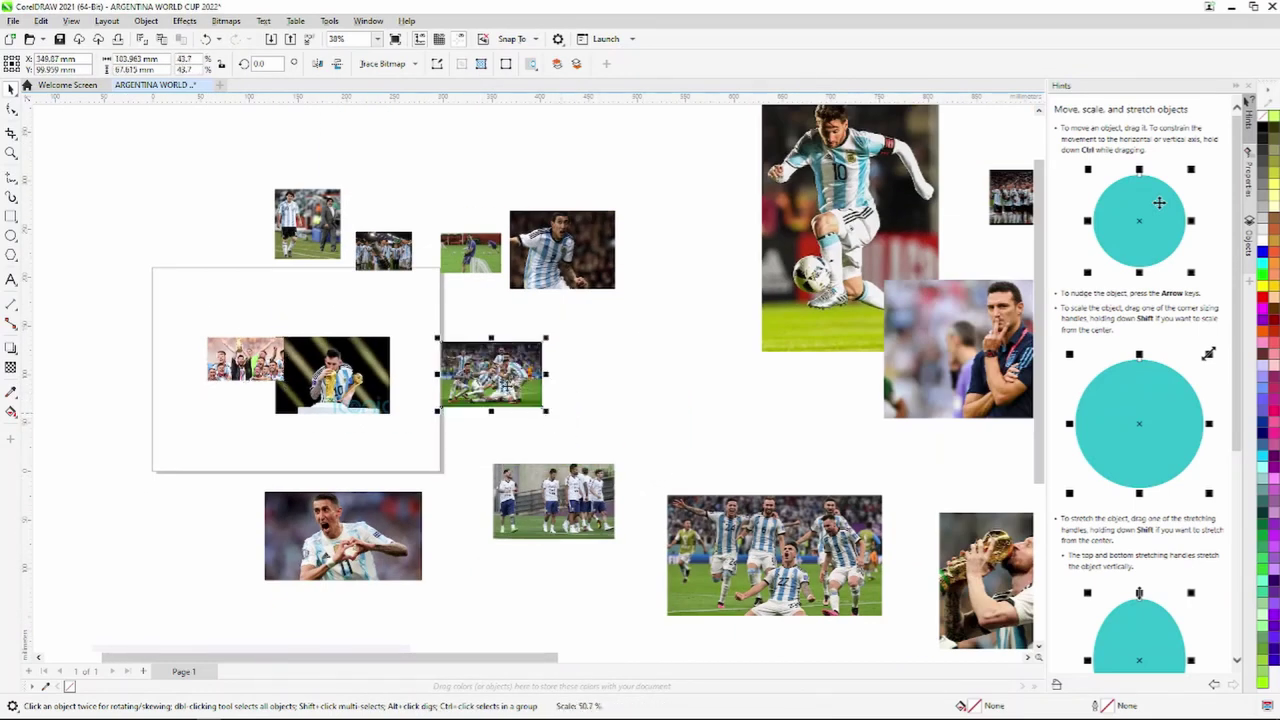
{"action": "left_click_drag", "start_coordinate": [362, 304], "coordinate": [412, 300]}
{"action": "scroll", "coordinate": [391, 318], "scroll_direction": "up", "scroll_amount": 6}
{"action": "left_click_drag", "start_coordinate": [508, 382], "coordinate": [422, 326]}
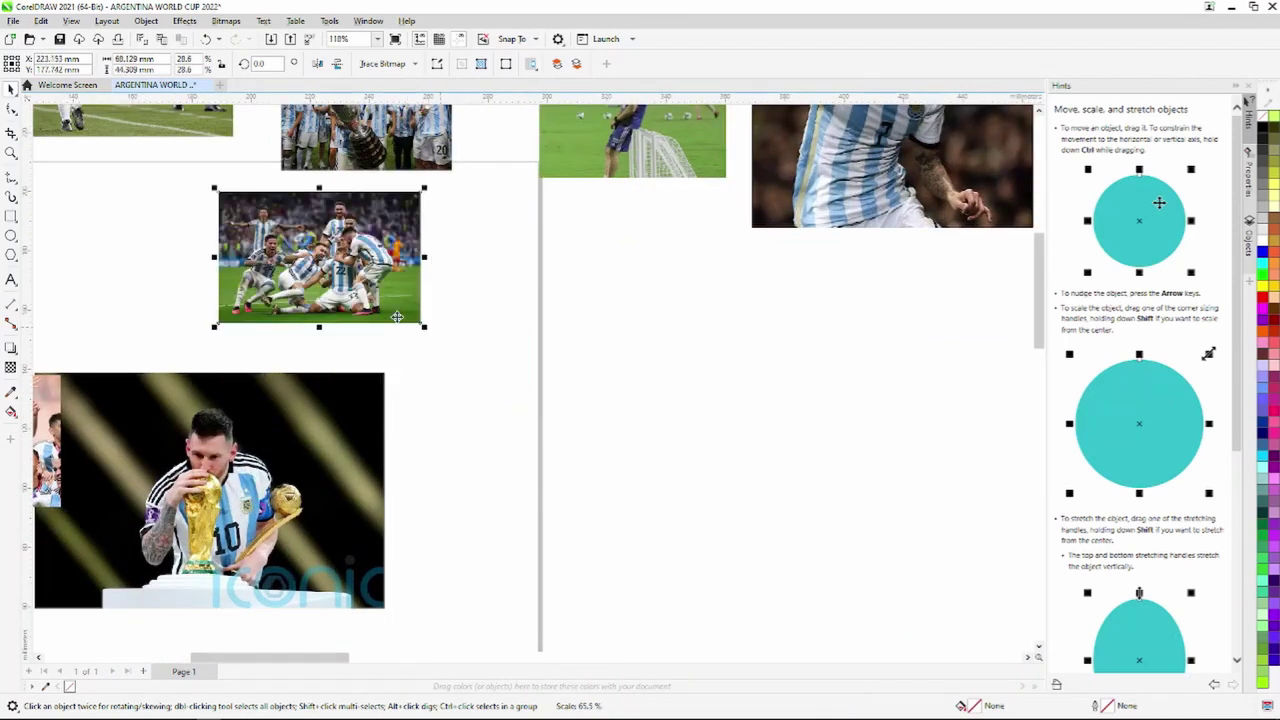
{"action": "left_click_drag", "start_coordinate": [339, 278], "coordinate": [451, 333]}
{"action": "left_click", "coordinate": [528, 380]}
Step: Move the silver cup celebration picture to the lower-right corner of the striped-background picture and enlarge it to about 63 by 44 mm
{"action": "scroll", "coordinate": [456, 330], "scroll_direction": "down", "scroll_amount": 3}
{"action": "left_click_drag", "start_coordinate": [441, 234], "coordinate": [389, 302]}
{"action": "scroll", "coordinate": [388, 302], "scroll_direction": "up", "scroll_amount": 4}
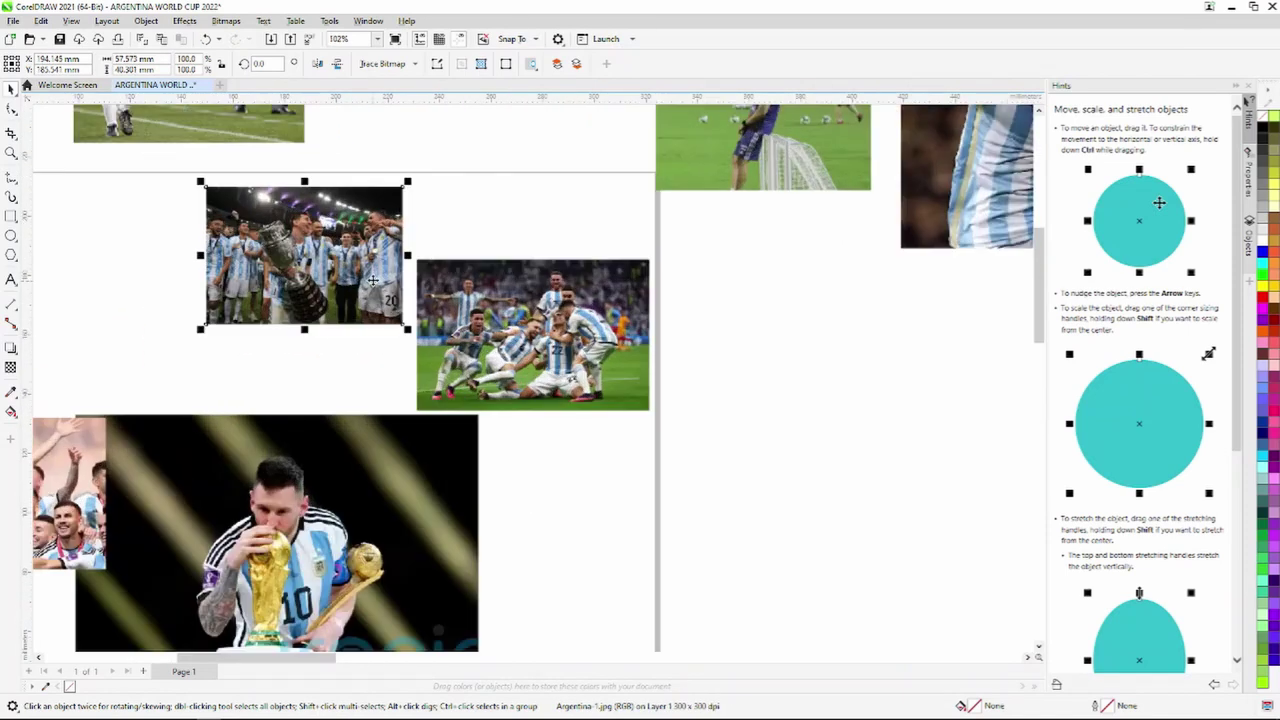
{"action": "left_click_drag", "start_coordinate": [308, 267], "coordinate": [258, 297]}
{"action": "scroll", "coordinate": [250, 315], "scroll_direction": "down", "scroll_amount": 5}
{"action": "scroll", "coordinate": [348, 460], "scroll_direction": "up", "scroll_amount": 7}
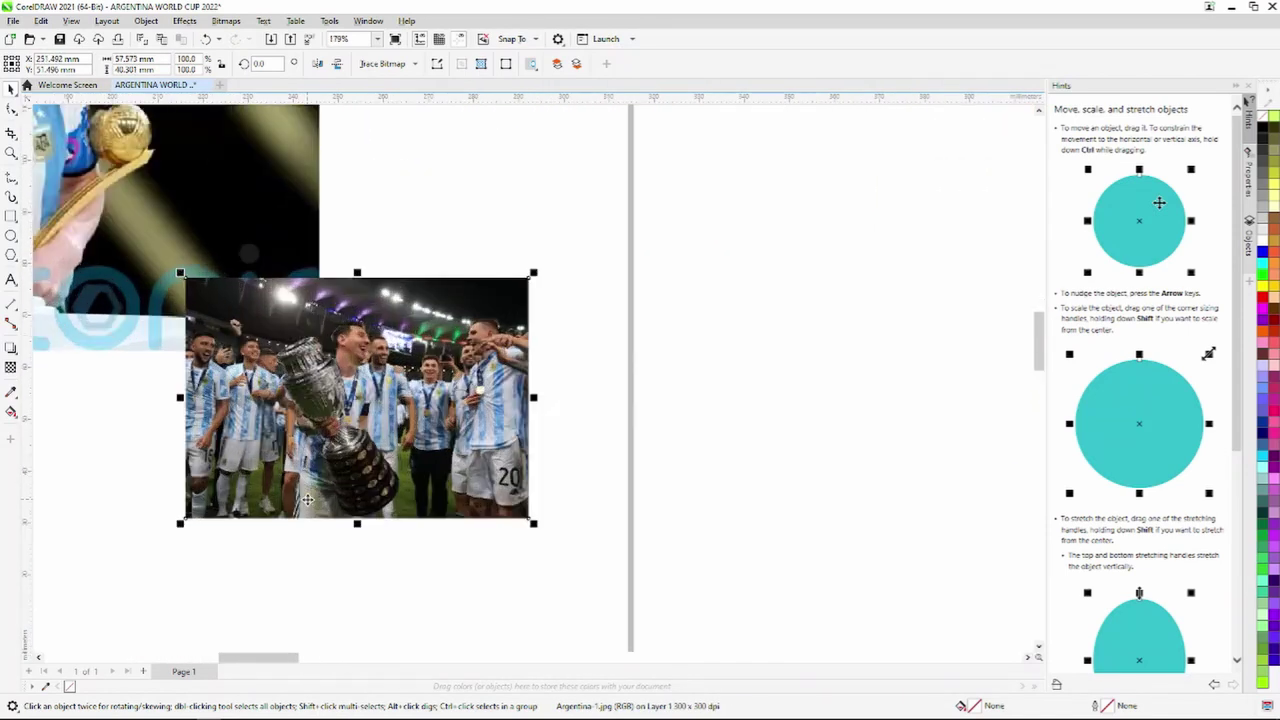
{"action": "left_click_drag", "start_coordinate": [566, 514], "coordinate": [651, 543]}
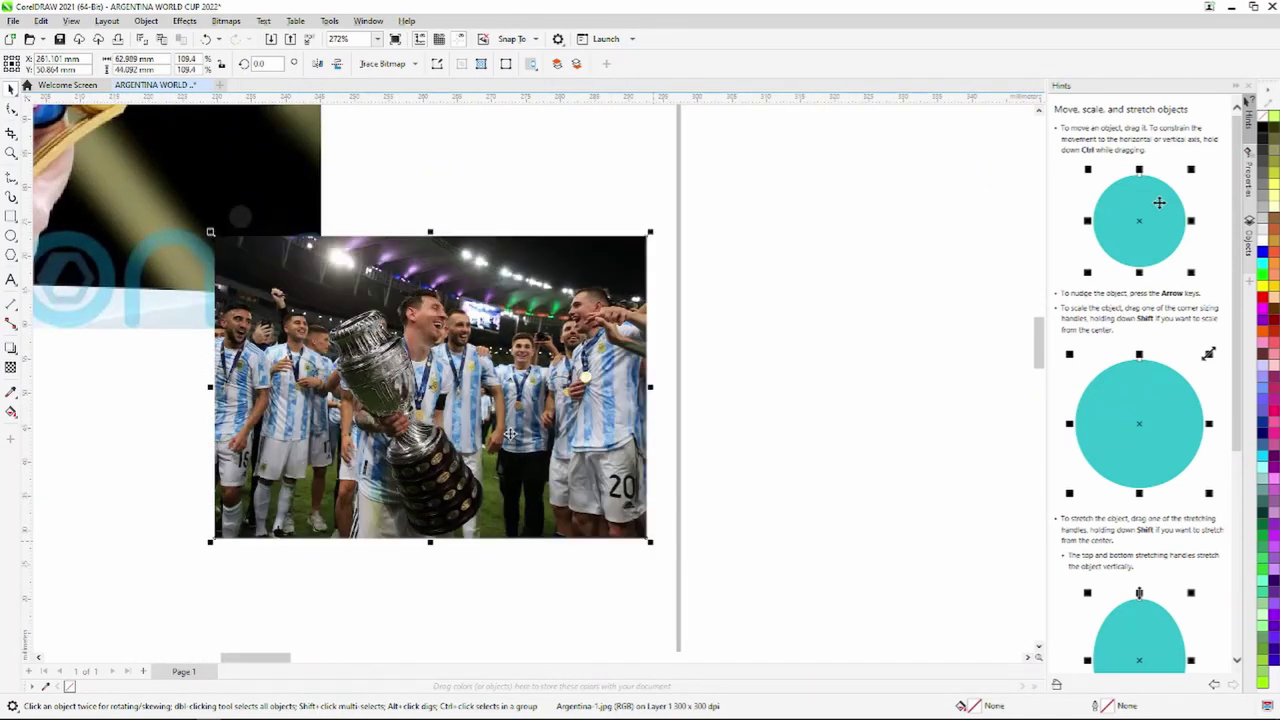
{"action": "mouse_move", "coordinate": [503, 438]}
{"action": "left_mouse_down"}
{"action": "mouse_move", "coordinate": [521, 443]}
{"action": "mouse_move", "coordinate": [520, 423]}
{"action": "left_mouse_up"}
Step: Scale the white-shirt training picture to about 49 by 30 mm and place it between the kneeling celebration and silver cup pictures
{"action": "scroll", "coordinate": [520, 423], "scroll_direction": "down", "scroll_amount": 4}
{"action": "scroll", "coordinate": [520, 423], "scroll_direction": "down", "scroll_amount": 1}
{"action": "left_click_drag", "start_coordinate": [685, 516], "coordinate": [622, 352]}
{"action": "scroll", "coordinate": [658, 386], "scroll_direction": "up", "scroll_amount": 3}
{"action": "left_click_drag", "start_coordinate": [721, 397], "coordinate": [584, 310]}
{"action": "left_click_drag", "start_coordinate": [483, 216], "coordinate": [326, 296]}
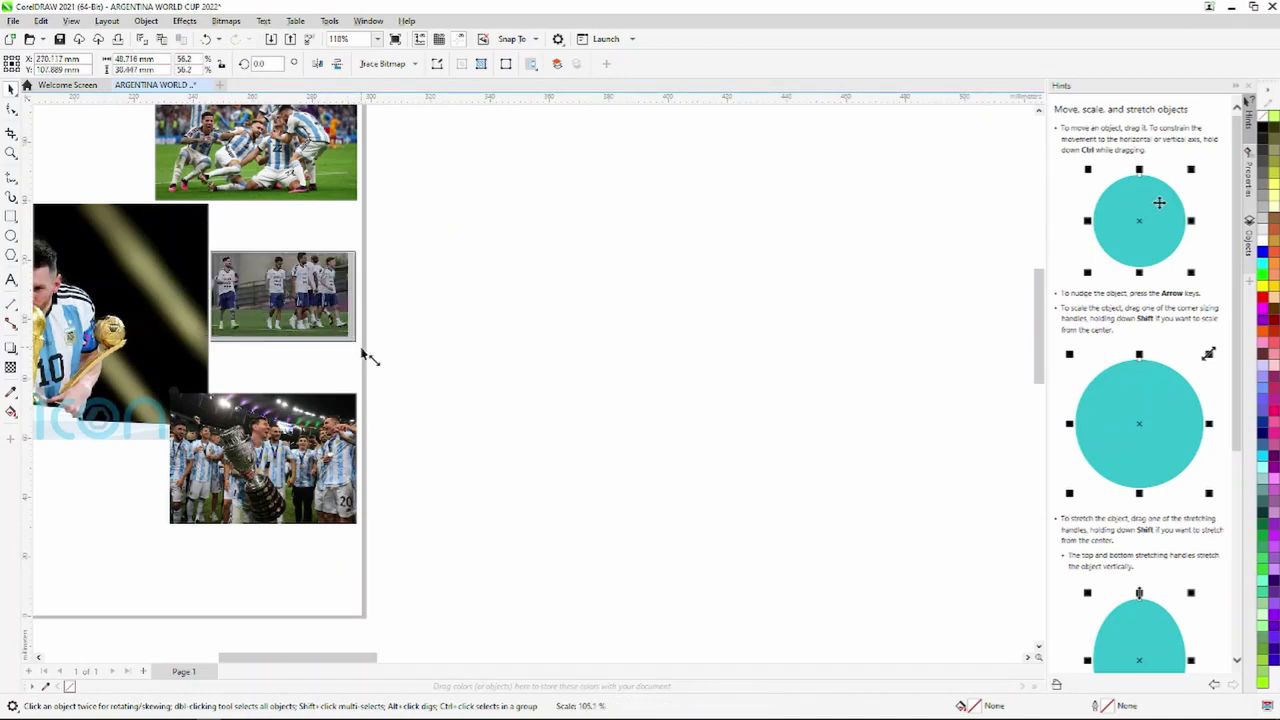
{"action": "left_click_drag", "start_coordinate": [362, 350], "coordinate": [362, 350]}
{"action": "scroll", "coordinate": [226, 317], "scroll_direction": "up", "scroll_amount": 5}
{"action": "left_click_drag", "start_coordinate": [302, 293], "coordinate": [309, 294]}
Step: Scale the sliding celebration picture down to about 170 by 96 mm and move it to the page's lower-left area
{"action": "scroll", "coordinate": [309, 294], "scroll_direction": "down", "scroll_amount": 9}
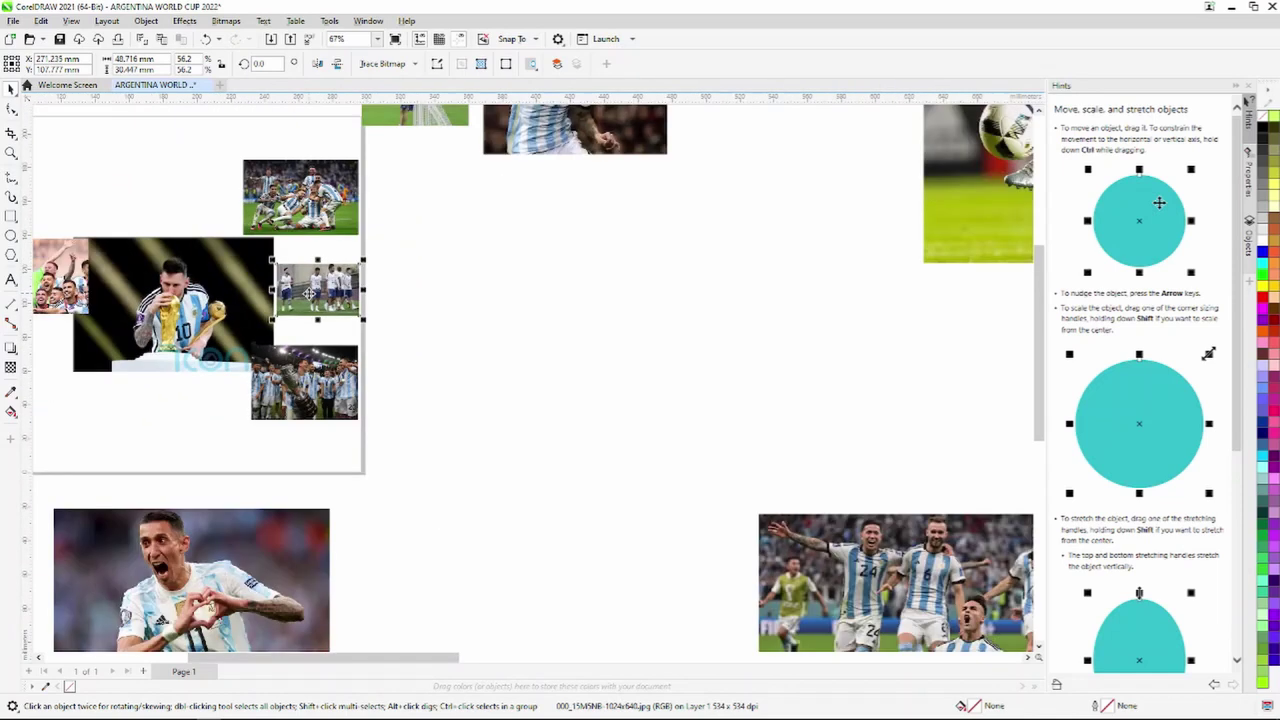
{"action": "scroll", "coordinate": [310, 291], "scroll_direction": "down", "scroll_amount": 2}
{"action": "left_click_drag", "start_coordinate": [845, 570], "coordinate": [673, 448]}
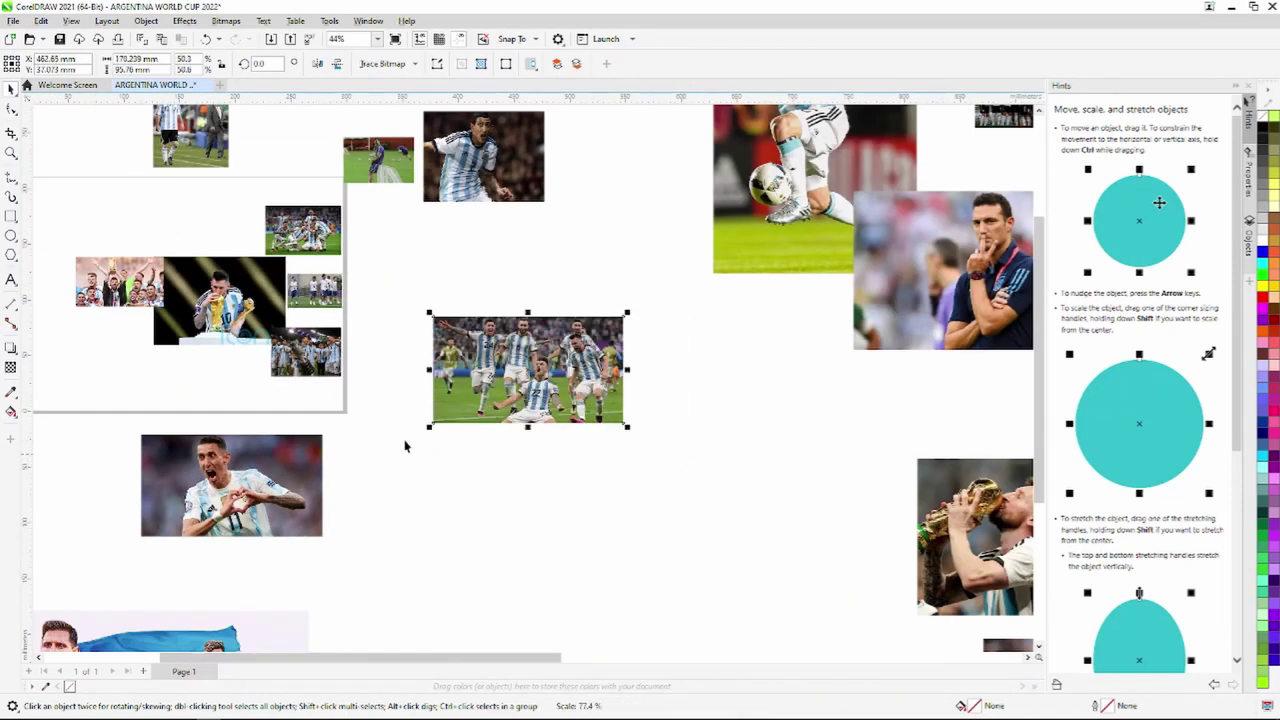
{"action": "scroll", "coordinate": [406, 443], "scroll_direction": "down", "scroll_amount": 4}
{"action": "left_click_drag", "start_coordinate": [466, 403], "coordinate": [180, 360]}
{"action": "scroll", "coordinate": [190, 390], "scroll_direction": "up", "scroll_amount": 4}
{"action": "left_click_drag", "start_coordinate": [152, 300], "coordinate": [353, 421]}
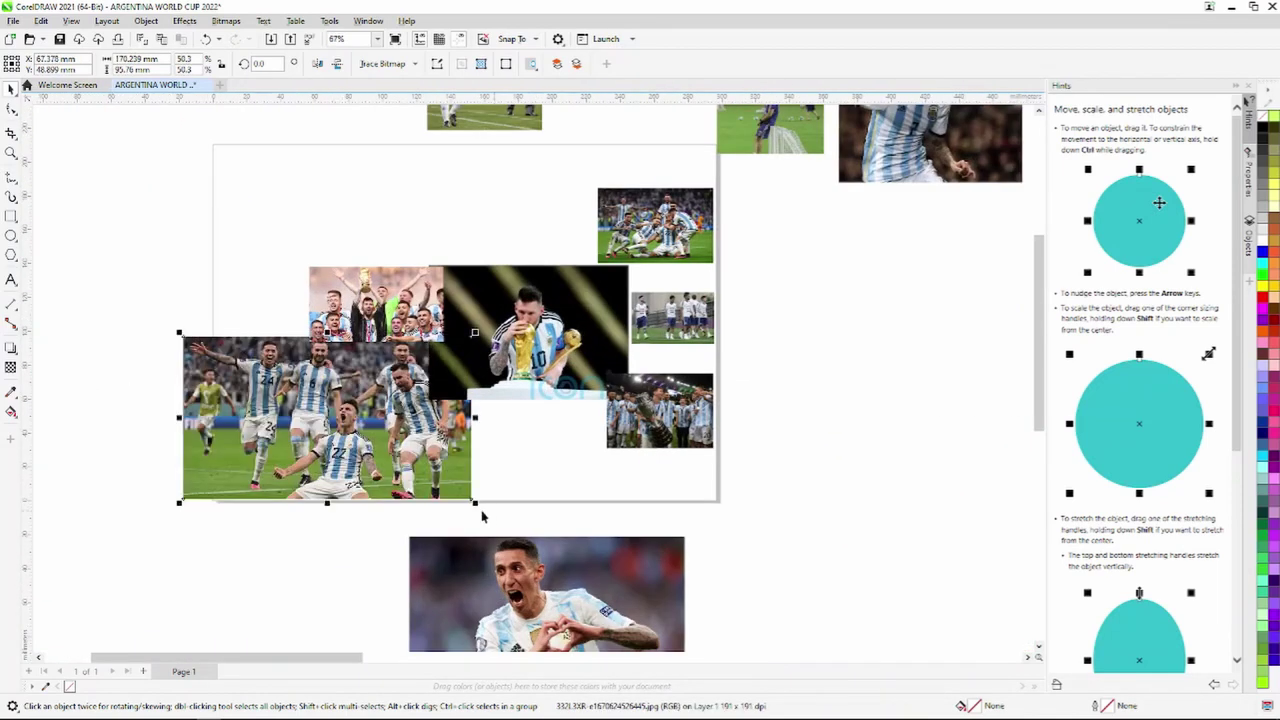
Step: Shrink the sliding celebration picture to a small tile and place it below the team trophy picture
{"action": "left_click_drag", "start_coordinate": [476, 502], "coordinate": [356, 436]}
{"action": "left_click_drag", "start_coordinate": [293, 383], "coordinate": [268, 418]}
{"action": "scroll", "coordinate": [410, 419], "scroll_direction": "up", "scroll_amount": 2}
{"action": "scroll", "coordinate": [410, 418], "scroll_direction": "up", "scroll_amount": 2}
{"action": "scroll", "coordinate": [373, 495], "scroll_direction": "down", "scroll_amount": 5}
{"action": "scroll", "coordinate": [347, 594], "scroll_direction": "up", "scroll_amount": 3}
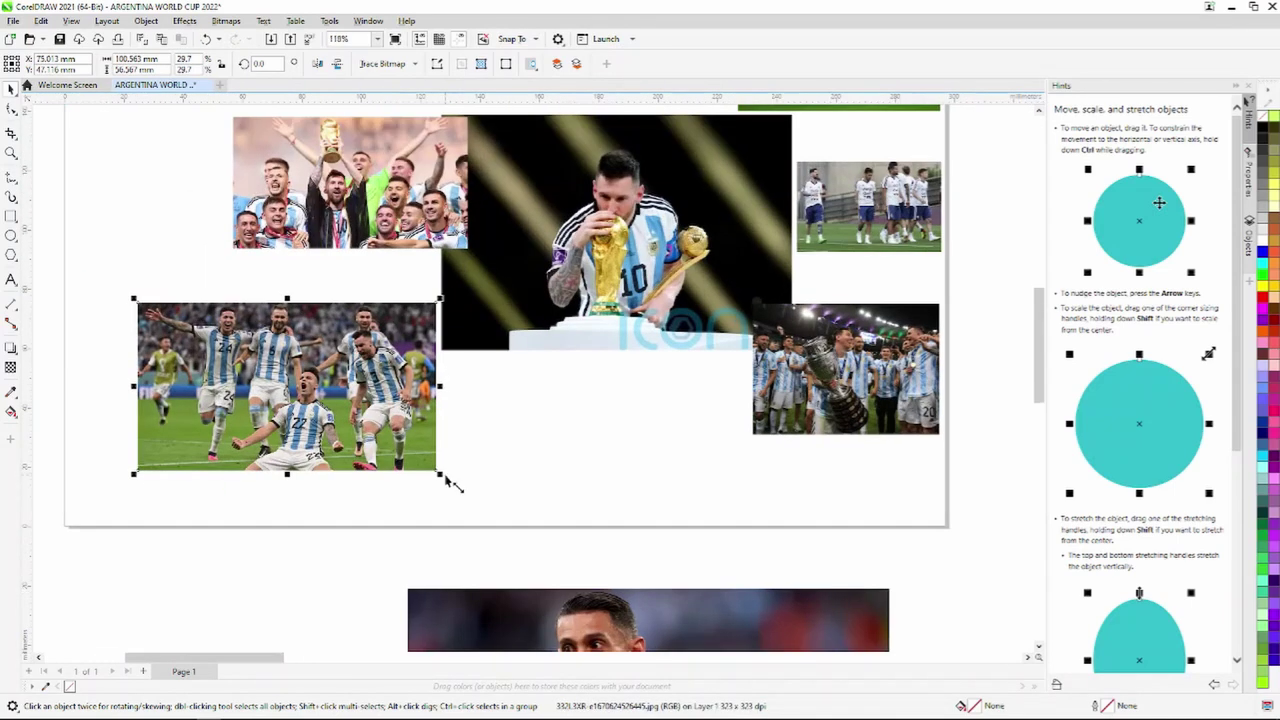
{"action": "left_click_drag", "start_coordinate": [439, 474], "coordinate": [350, 423]}
{"action": "left_click_drag", "start_coordinate": [268, 370], "coordinate": [349, 387]}
Step: Move the heart-gesture player picture onto the upper part of the page, scale it down and place it above the team trophy picture
{"action": "scroll", "coordinate": [436, 470], "scroll_direction": "down", "scroll_amount": 5}
{"action": "left_click_drag", "start_coordinate": [497, 529], "coordinate": [400, 294]}
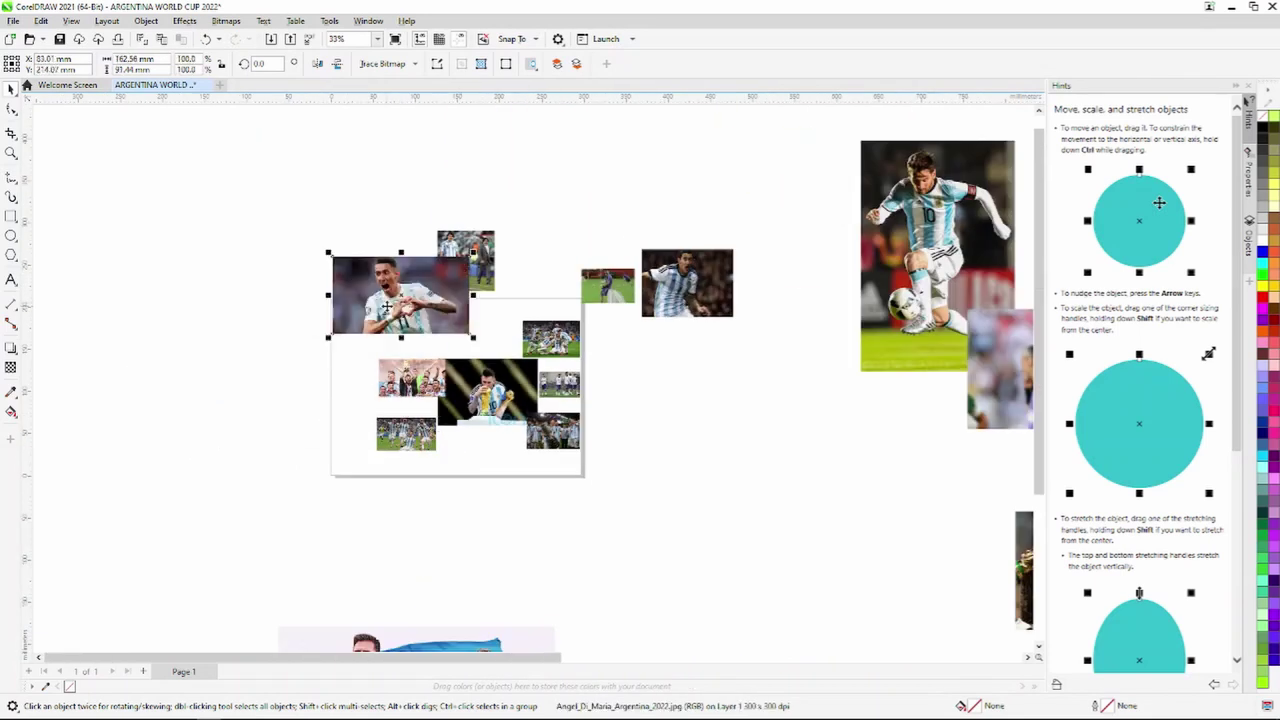
{"action": "scroll", "coordinate": [400, 300], "scroll_direction": "up", "scroll_amount": 5}
{"action": "left_click_drag", "start_coordinate": [660, 405], "coordinate": [661, 433]}
{"action": "left_click_drag", "start_coordinate": [566, 378], "coordinate": [577, 403]}
{"action": "scroll", "coordinate": [577, 403], "scroll_direction": "down", "scroll_amount": 2}
{"action": "scroll", "coordinate": [576, 401], "scroll_direction": "down", "scroll_amount": 3}
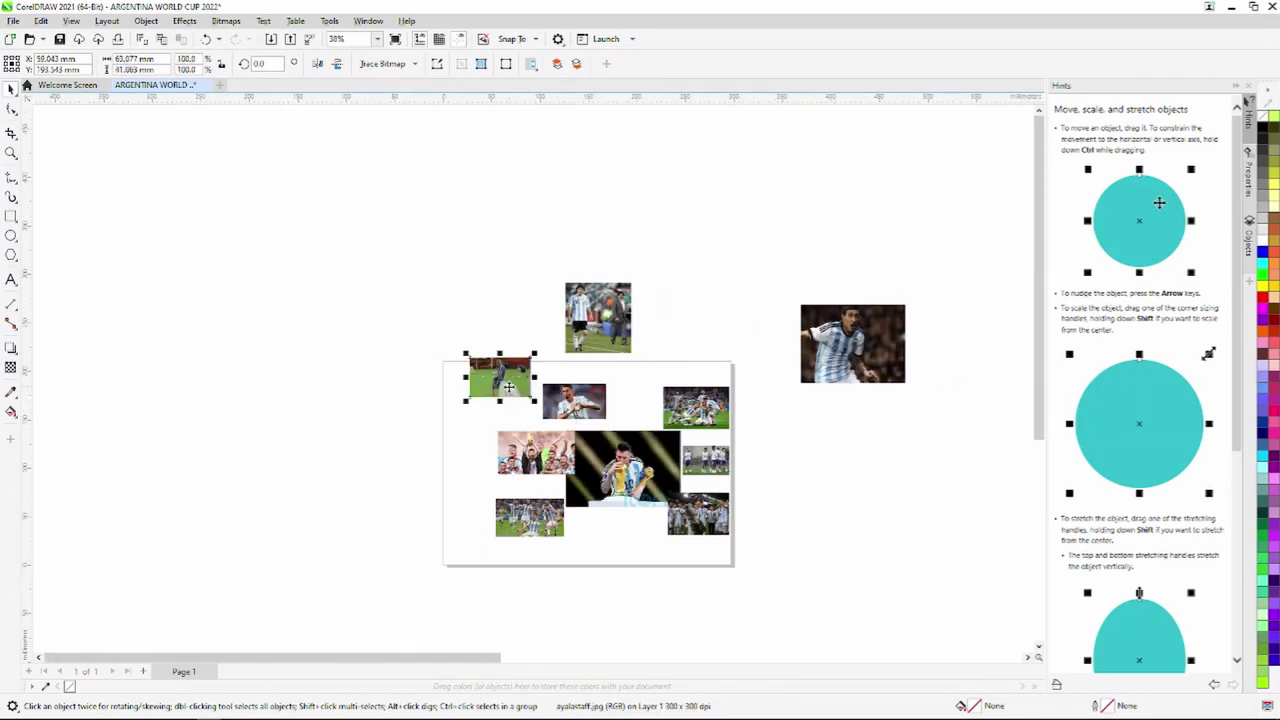
Step: Shrink the grass training picture and place it at the page's upper edge, above and beside the heart-gesture player picture
{"action": "scroll", "coordinate": [509, 386], "scroll_direction": "up", "scroll_amount": 7}
{"action": "left_click_drag", "start_coordinate": [618, 487], "coordinate": [482, 393]}
{"action": "left_click_drag", "start_coordinate": [392, 338], "coordinate": [598, 367]}
{"action": "scroll", "coordinate": [598, 367], "scroll_direction": "down", "scroll_amount": 7}
Step: Move the dark-background player picture onto the page, scale it to about 55 by 41 mm and place it near the upper-left corner
{"action": "left_click_drag", "start_coordinate": [879, 319], "coordinate": [477, 442]}
{"action": "scroll", "coordinate": [479, 443], "scroll_direction": "up", "scroll_amount": 4}
{"action": "left_click_drag", "start_coordinate": [510, 424], "coordinate": [594, 234]}
{"action": "left_click_drag", "start_coordinate": [698, 409], "coordinate": [614, 345]}
{"action": "scroll", "coordinate": [643, 336], "scroll_direction": "down", "scroll_amount": 1}
{"action": "left_click_drag", "start_coordinate": [557, 304], "coordinate": [672, 325]}
{"action": "scroll", "coordinate": [684, 315], "scroll_direction": "up", "scroll_amount": 3}
{"action": "left_click_drag", "start_coordinate": [806, 427], "coordinate": [706, 351]}
{"action": "left_click_drag", "start_coordinate": [623, 290], "coordinate": [716, 321]}
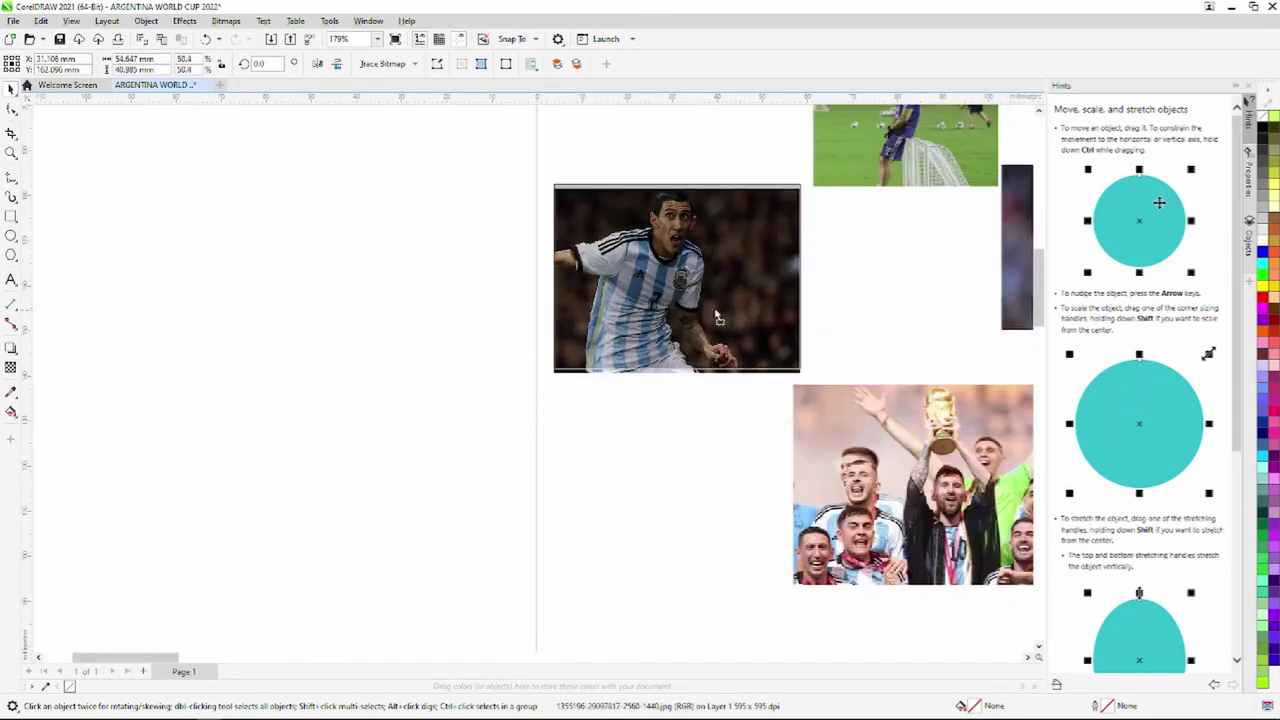
Step: Scale the three-player flag poster to about 78 by 44 mm and place it below the central trophy-kissing picture
{"action": "scroll", "coordinate": [716, 321], "scroll_direction": "down", "scroll_amount": 5}
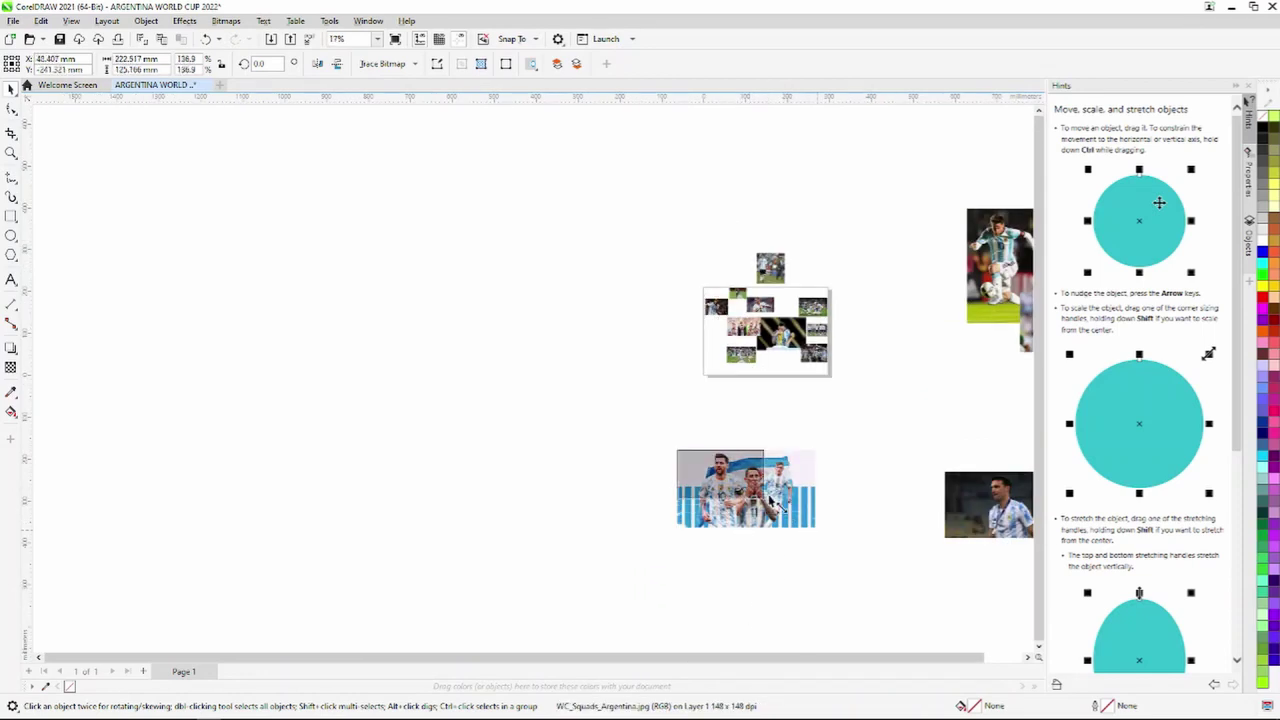
{"action": "scroll", "coordinate": [707, 519], "scroll_direction": "up", "scroll_amount": 2}
{"action": "left_click_drag", "start_coordinate": [772, 502], "coordinate": [799, 327]}
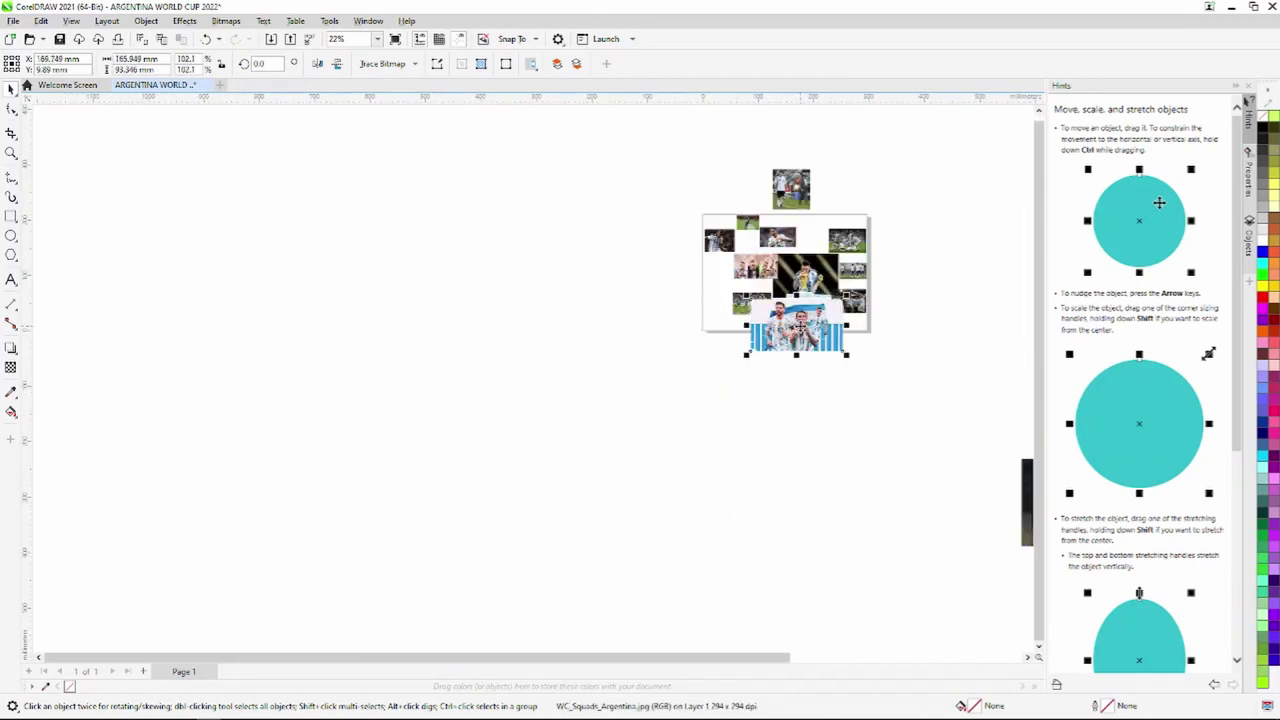
{"action": "scroll", "coordinate": [799, 327], "scroll_direction": "up", "scroll_amount": 2}
{"action": "left_click_drag", "start_coordinate": [880, 371], "coordinate": [925, 388]}
{"action": "scroll", "coordinate": [791, 315], "scroll_direction": "up", "scroll_amount": 2}
{"action": "left_click_drag", "start_coordinate": [941, 434], "coordinate": [854, 383]}
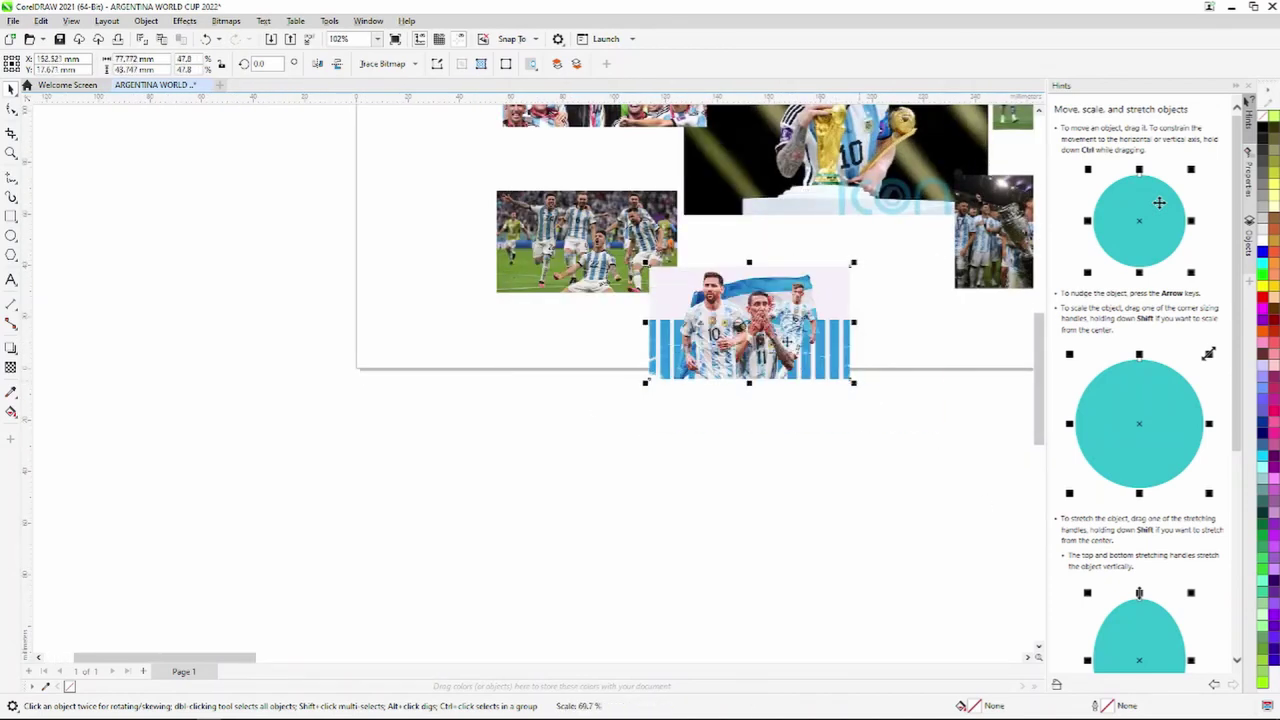
{"action": "left_click_drag", "start_coordinate": [756, 323], "coordinate": [832, 289]}
{"action": "scroll", "coordinate": [796, 292], "scroll_direction": "up", "scroll_amount": 1}
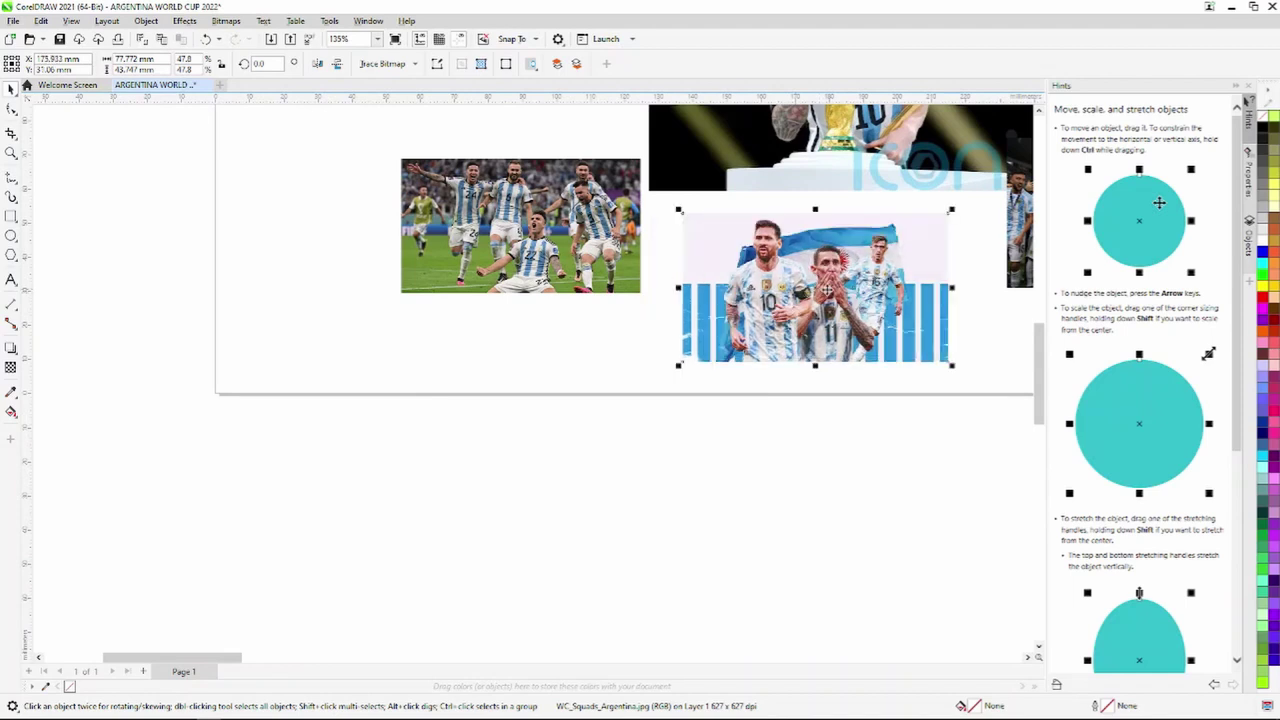
Step: Move the picture of the walking player and suited coach to the page's left side and shrink it beside the team trophy picture
{"action": "scroll", "coordinate": [832, 290], "scroll_direction": "down", "scroll_amount": 8}
{"action": "scroll", "coordinate": [894, 304], "scroll_direction": "up", "scroll_amount": 4}
{"action": "left_click_drag", "start_coordinate": [835, 360], "coordinate": [725, 558]}
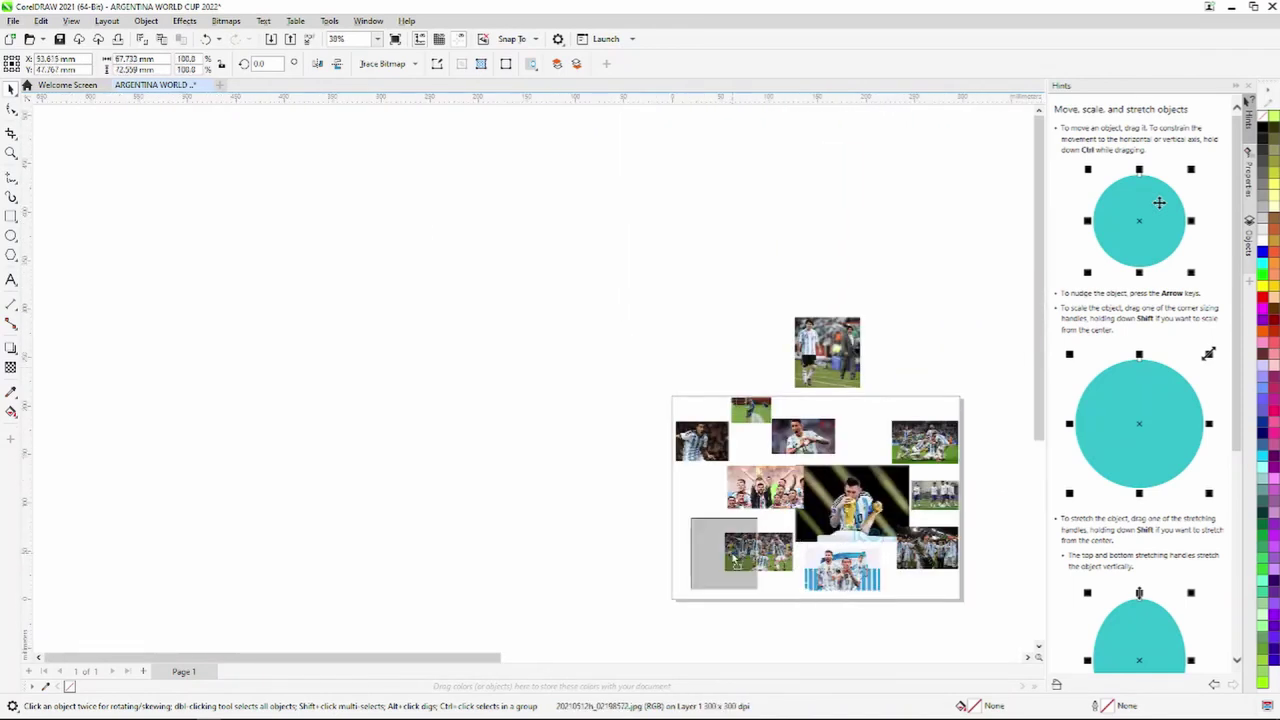
{"action": "scroll", "coordinate": [725, 558], "scroll_direction": "up", "scroll_amount": 4}
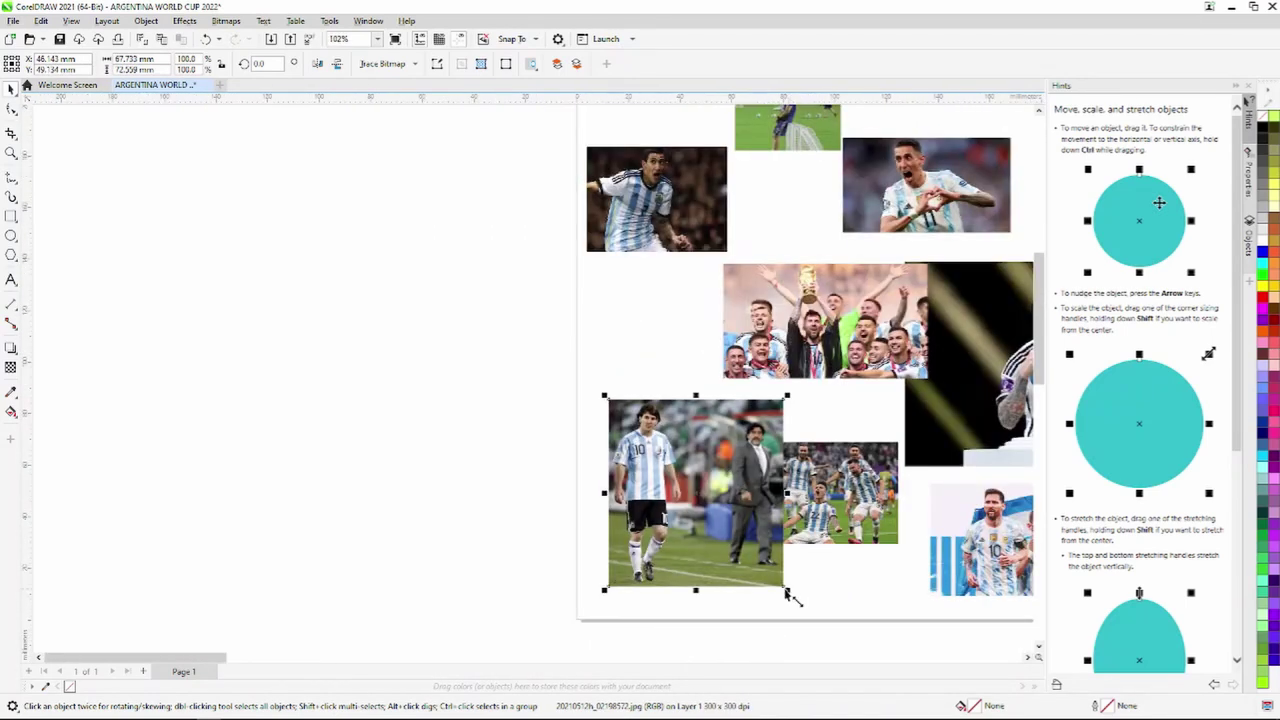
{"action": "left_click_drag", "start_coordinate": [787, 592], "coordinate": [731, 532]}
{"action": "left_click_drag", "start_coordinate": [693, 455], "coordinate": [690, 392]}
{"action": "scroll", "coordinate": [677, 389], "scroll_direction": "up", "scroll_amount": 5}
{"action": "left_click_drag", "start_coordinate": [763, 521], "coordinate": [771, 525]}
Step: Move the ball-dribbling player picture onto the upper part of the page and scale it down to about 96 by 144 mm
{"action": "scroll", "coordinate": [766, 518], "scroll_direction": "down", "scroll_amount": 8}
{"action": "left_click_drag", "start_coordinate": [1014, 463], "coordinate": [831, 443]}
{"action": "scroll", "coordinate": [831, 443], "scroll_direction": "up", "scroll_amount": 1}
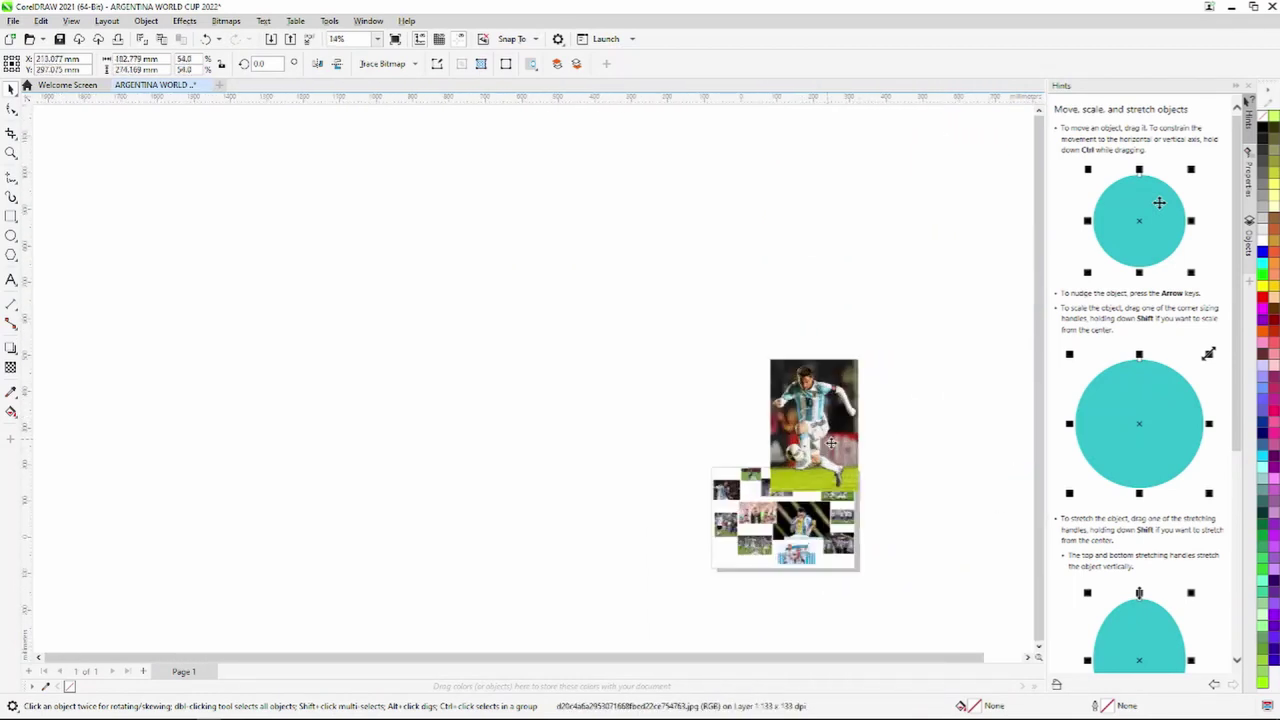
{"action": "scroll", "coordinate": [884, 568], "scroll_direction": "up", "scroll_amount": 4}
{"action": "left_click_drag", "start_coordinate": [936, 591], "coordinate": [768, 341]}
{"action": "left_click_drag", "start_coordinate": [701, 260], "coordinate": [767, 556]}
{"action": "scroll", "coordinate": [762, 542], "scroll_direction": "up", "scroll_amount": 2}
{"action": "scroll", "coordinate": [825, 588], "scroll_direction": "down", "scroll_amount": 2}
{"action": "left_click_drag", "start_coordinate": [1038, 320], "coordinate": [1045, 341]}
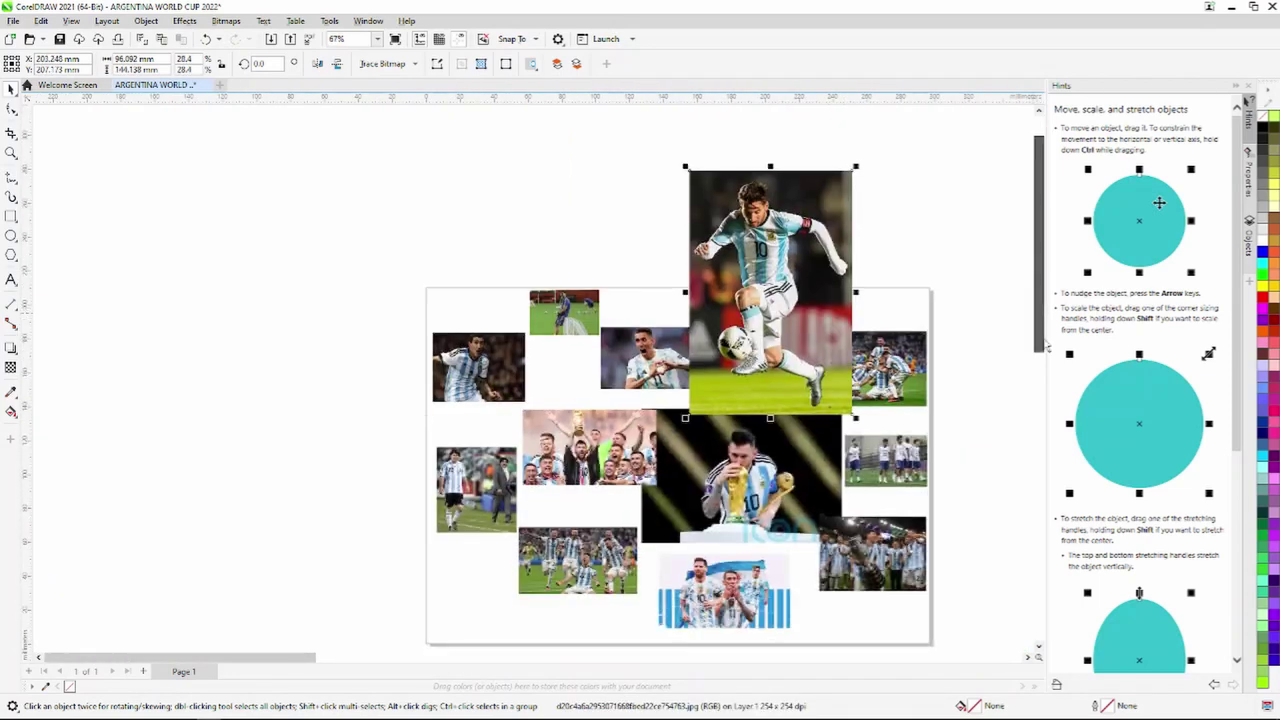
Step: Scale the ball-dribbling picture to about 41 by 62 mm and place it between the heart-gesture and kneeling celebration pictures
{"action": "left_click_drag", "start_coordinate": [857, 417], "coordinate": [766, 289]}
{"action": "left_click_drag", "start_coordinate": [718, 228], "coordinate": [753, 337]}
{"action": "scroll", "coordinate": [753, 337], "scroll_direction": "up", "scroll_amount": 2}
{"action": "mouse_move", "coordinate": [829, 429]}
{"action": "left_mouse_down"}
{"action": "mouse_move", "coordinate": [800, 396]}
{"action": "mouse_move", "coordinate": [815, 416]}
{"action": "left_mouse_up"}
{"action": "scroll", "coordinate": [765, 344], "scroll_direction": "up", "scroll_amount": 4}
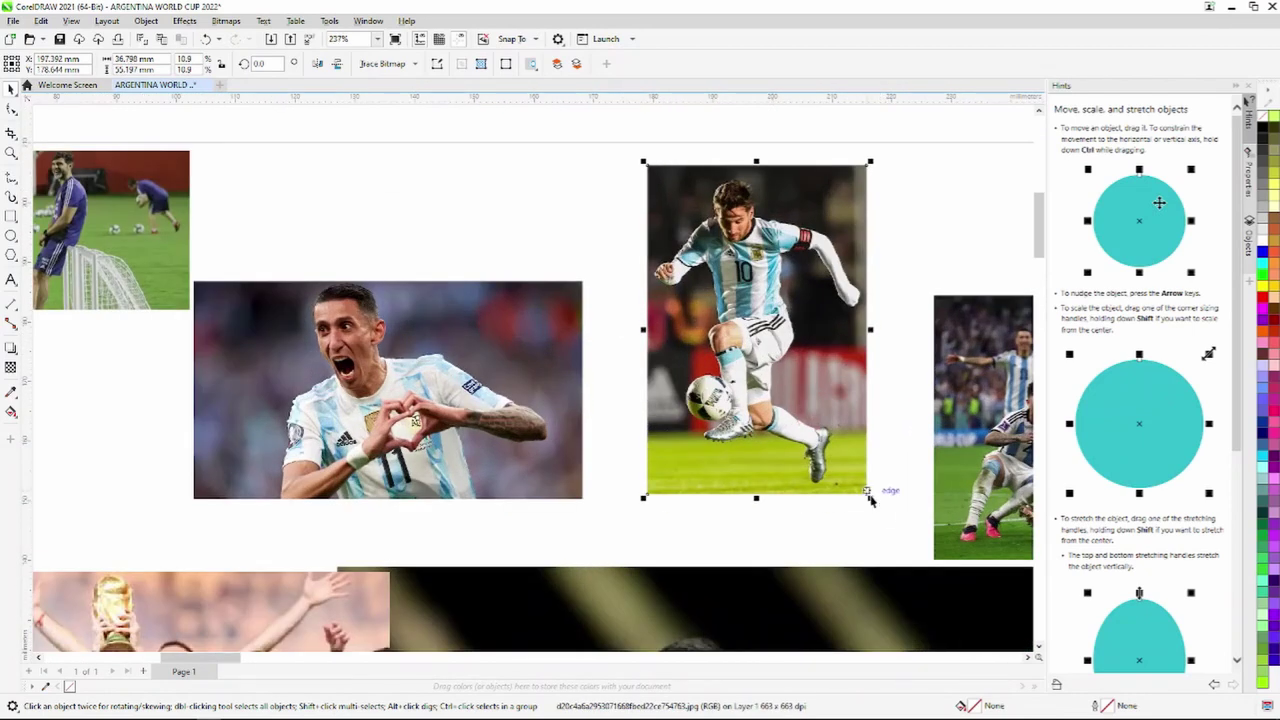
{"action": "left_click_drag", "start_coordinate": [868, 497], "coordinate": [912, 544]}
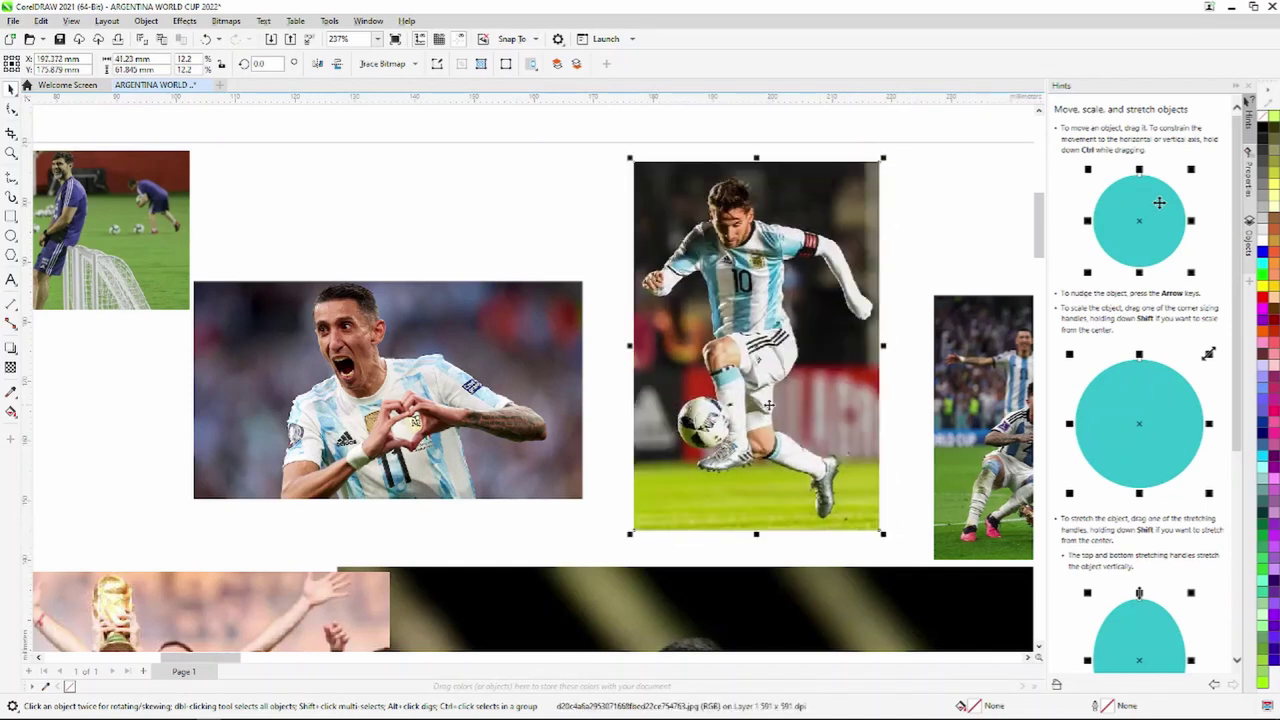
Step: Bring the medal-wearing coach picture just below the page and scale it down to about 45 by 26 mm
{"action": "scroll", "coordinate": [914, 580], "scroll_direction": "down", "scroll_amount": 10}
{"action": "scroll", "coordinate": [773, 511], "scroll_direction": "up", "scroll_amount": 8}
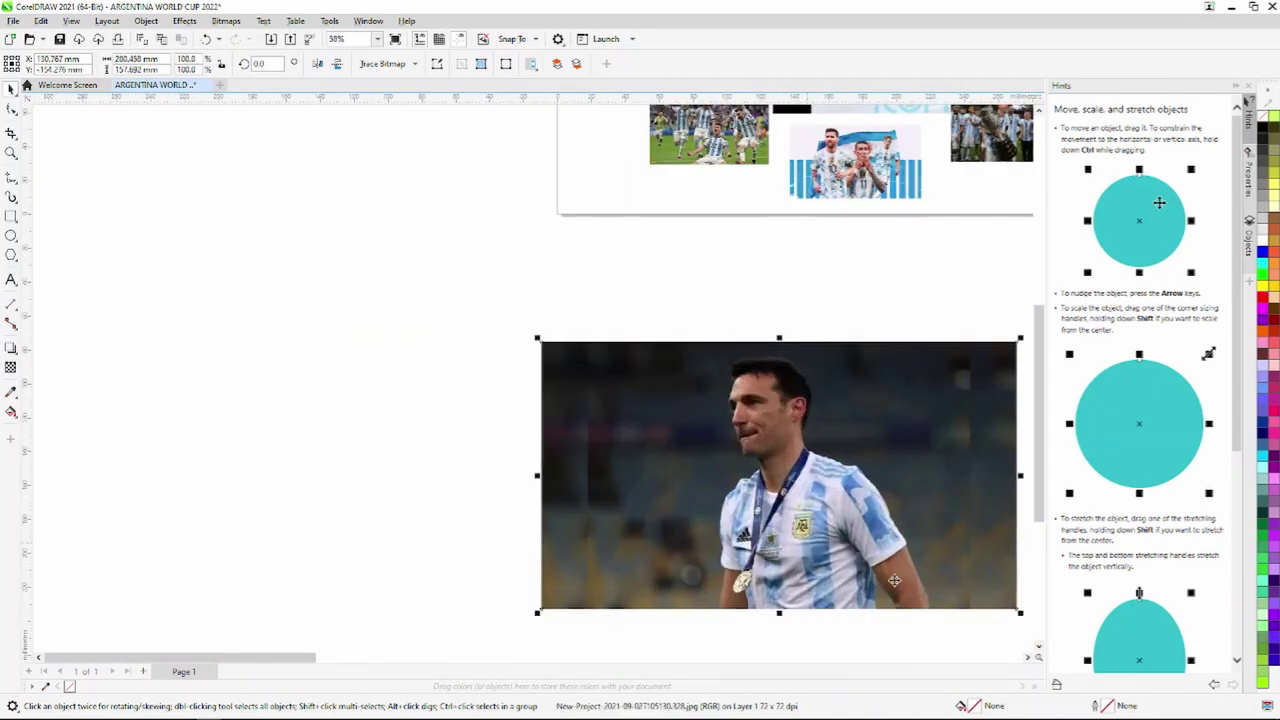
{"action": "left_click_drag", "start_coordinate": [1025, 617], "coordinate": [735, 451]}
{"action": "scroll", "coordinate": [578, 382], "scroll_direction": "down", "scroll_amount": 3}
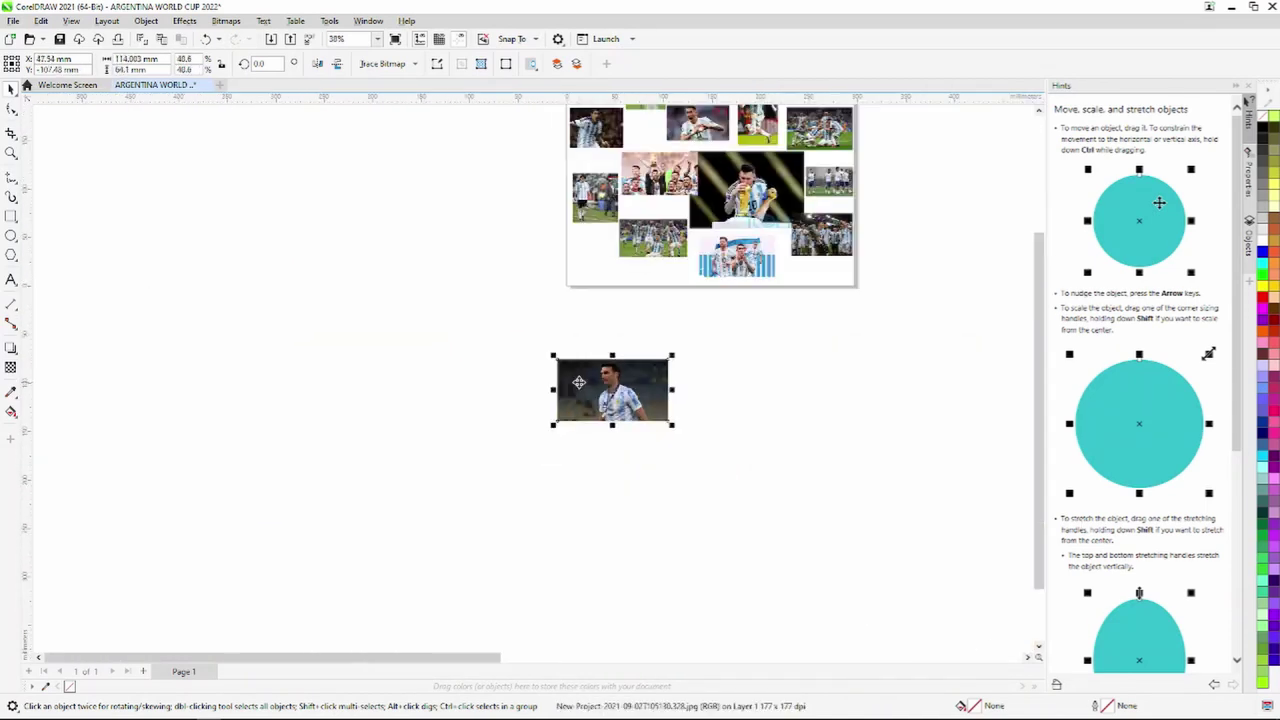
{"action": "scroll", "coordinate": [613, 323], "scroll_direction": "up", "scroll_amount": 8}
{"action": "left_click_drag", "start_coordinate": [808, 437], "coordinate": [810, 477]}
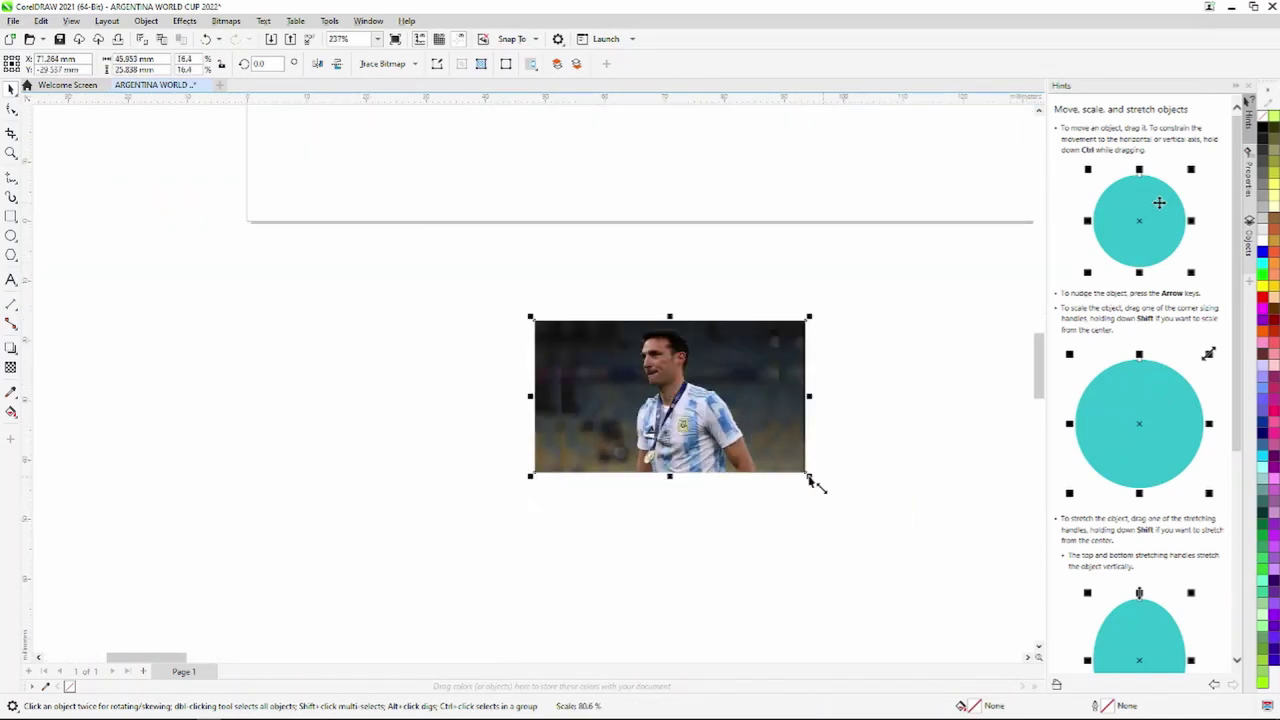
Step: Place the medal-wearing coach picture in the page's lower-left corner and resize it to about 51 by 29 mm
{"action": "scroll", "coordinate": [576, 284], "scroll_direction": "down", "scroll_amount": 7}
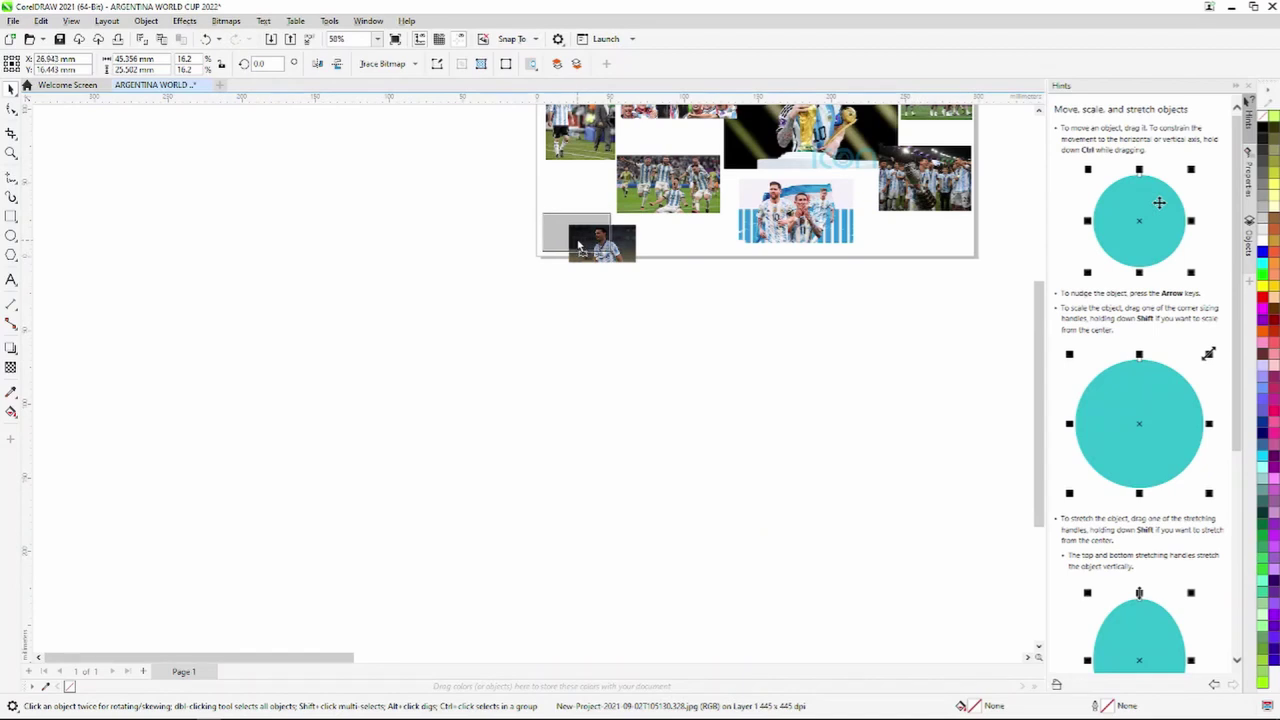
{"action": "scroll", "coordinate": [576, 240], "scroll_direction": "up", "scroll_amount": 5}
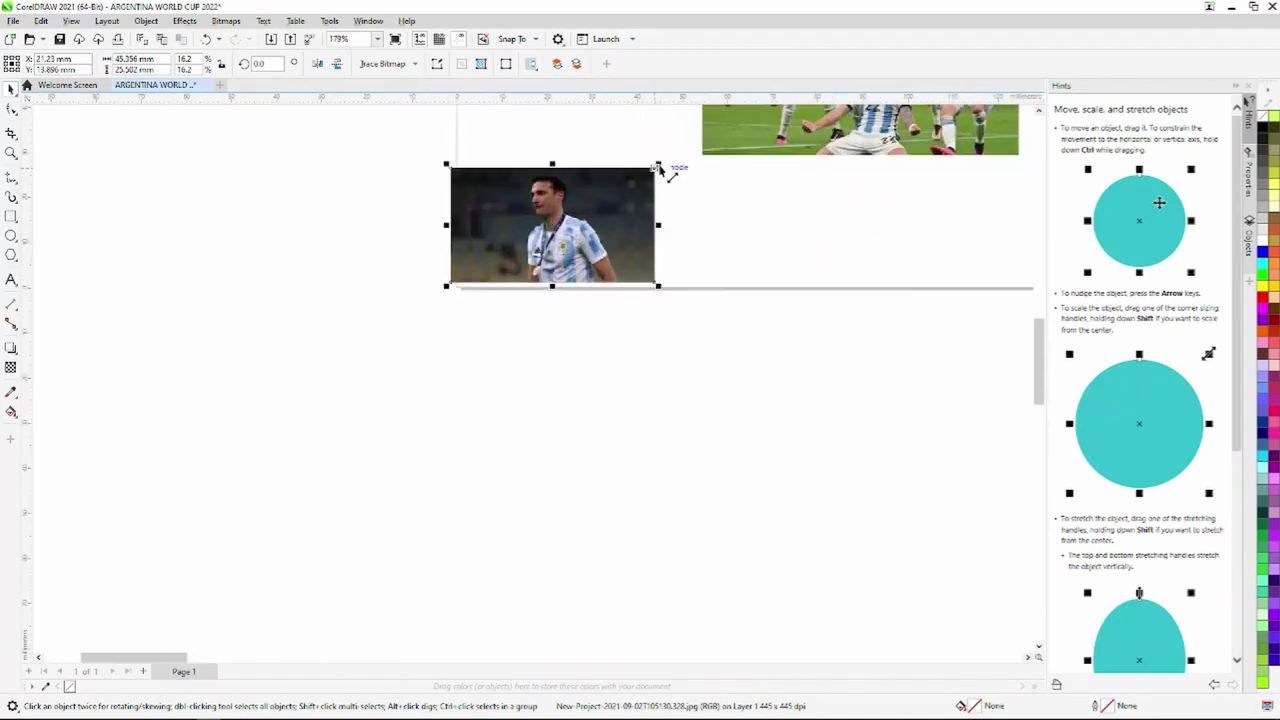
{"action": "left_click_drag", "start_coordinate": [657, 166], "coordinate": [701, 141]}
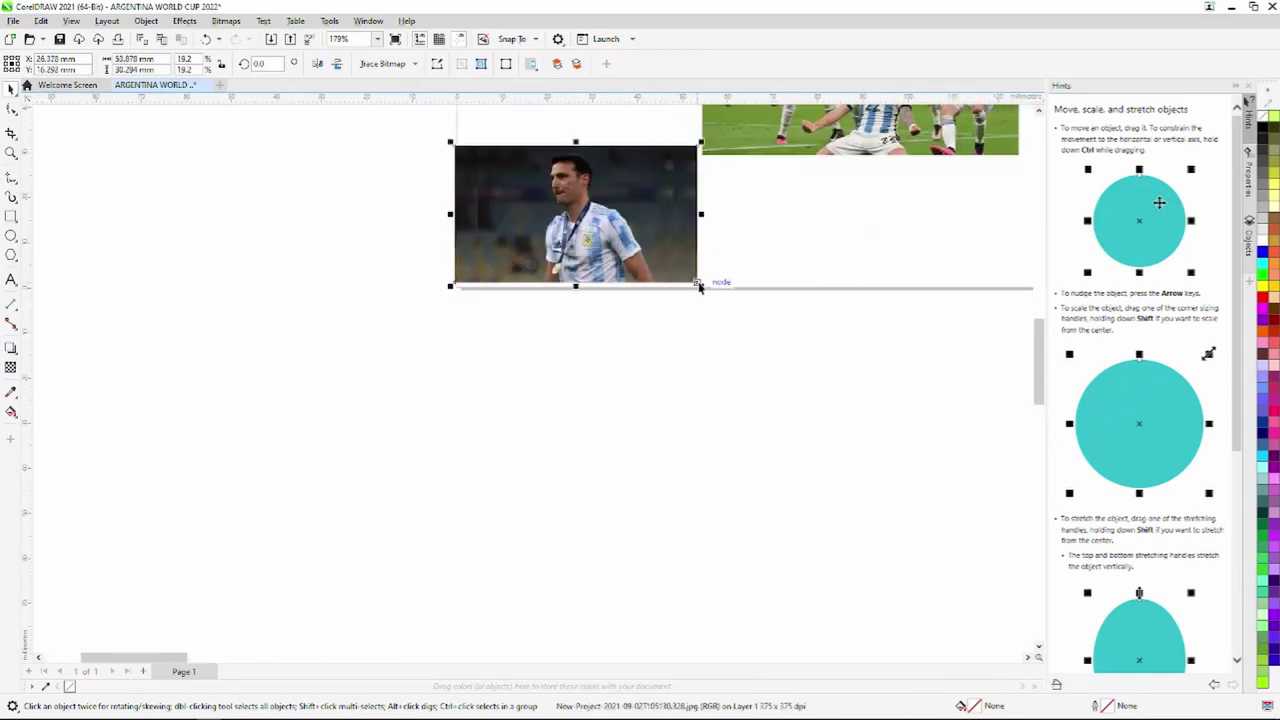
{"action": "left_click_drag", "start_coordinate": [699, 286], "coordinate": [646, 227]}
{"action": "scroll", "coordinate": [637, 220], "scroll_direction": "down", "scroll_amount": 1}
Step: Bring the singing players' row picture near the page and scale it down to about 219 by 123 mm
{"action": "scroll", "coordinate": [646, 228], "scroll_direction": "down", "scroll_amount": 8}
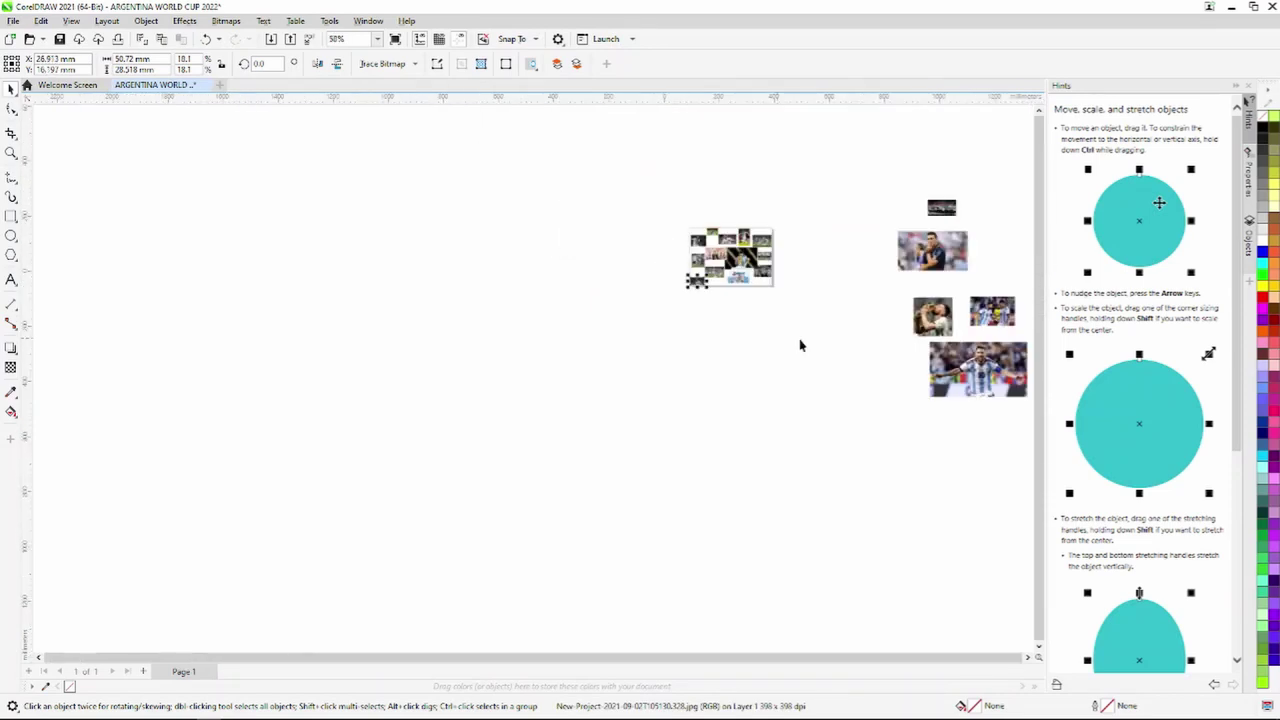
{"action": "scroll", "coordinate": [800, 345], "scroll_direction": "down", "scroll_amount": 2}
{"action": "left_click_drag", "start_coordinate": [1005, 297], "coordinate": [724, 377]}
{"action": "scroll", "coordinate": [724, 377], "scroll_direction": "up", "scroll_amount": 4}
{"action": "left_click_drag", "start_coordinate": [836, 456], "coordinate": [656, 353]}
{"action": "left_click_drag", "start_coordinate": [642, 322], "coordinate": [867, 254]}
{"action": "scroll", "coordinate": [870, 250], "scroll_direction": "down", "scroll_amount": 3}
{"action": "scroll", "coordinate": [908, 297], "scroll_direction": "up", "scroll_amount": 4}
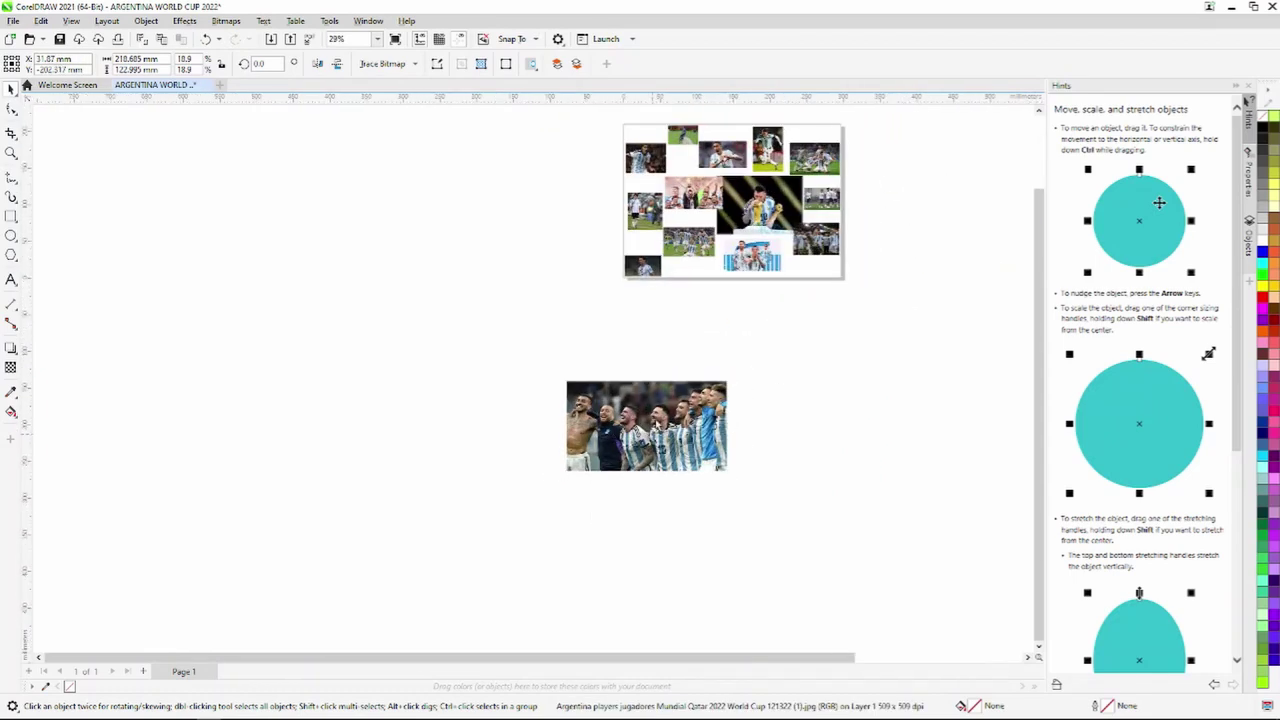
Step: Move the singing players' row picture to the page's lower edge and scale it down to about 40 by 23 mm
{"action": "left_click_drag", "start_coordinate": [657, 425], "coordinate": [750, 303]}
{"action": "scroll", "coordinate": [768, 337], "scroll_direction": "up", "scroll_amount": 4}
{"action": "left_click_drag", "start_coordinate": [880, 370], "coordinate": [704, 271]}
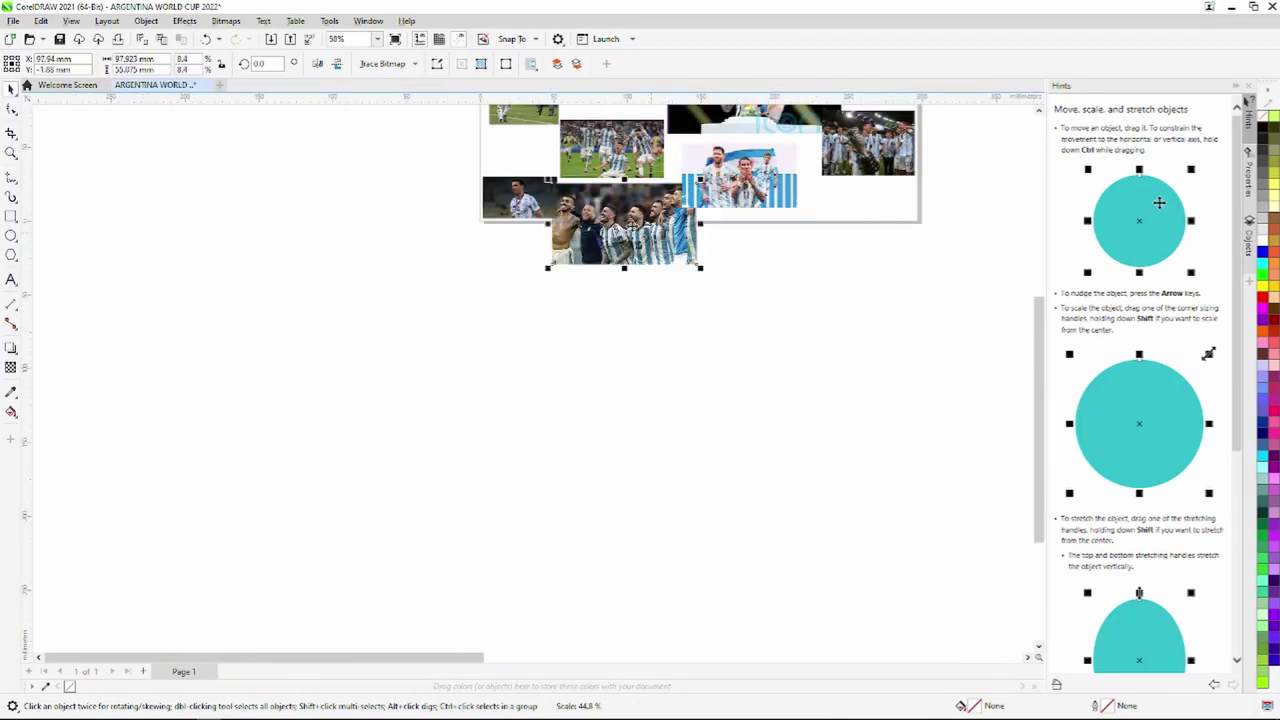
{"action": "left_click_drag", "start_coordinate": [632, 224], "coordinate": [862, 263]}
{"action": "scroll", "coordinate": [930, 271], "scroll_direction": "up", "scroll_amount": 5}
{"action": "left_click_drag", "start_coordinate": [923, 370], "coordinate": [747, 315]}
{"action": "left_click", "coordinate": [815, 330]}
Step: Place the singing players' row picture below the silver cup picture and enlarge it slightly
{"action": "scroll", "coordinate": [897, 365], "scroll_direction": "down", "scroll_amount": 3}
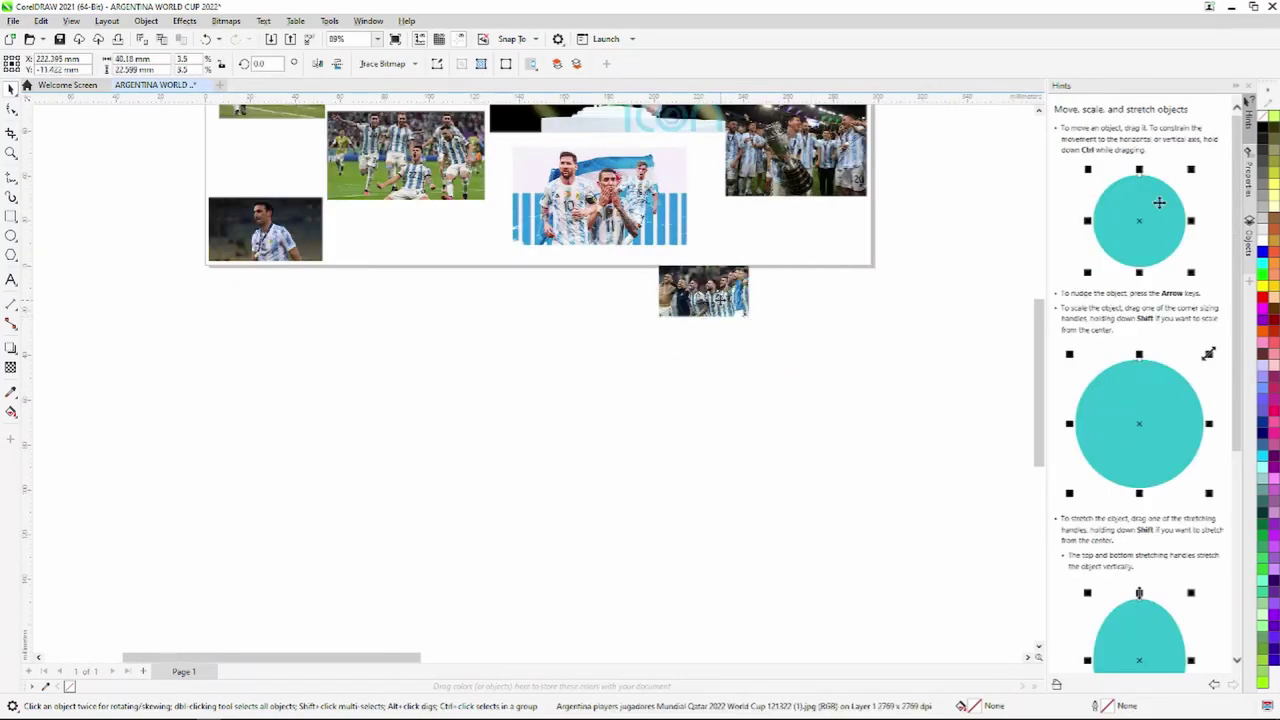
{"action": "left_click_drag", "start_coordinate": [760, 242], "coordinate": [760, 242]}
{"action": "scroll", "coordinate": [760, 242], "scroll_direction": "up", "scroll_amount": 4}
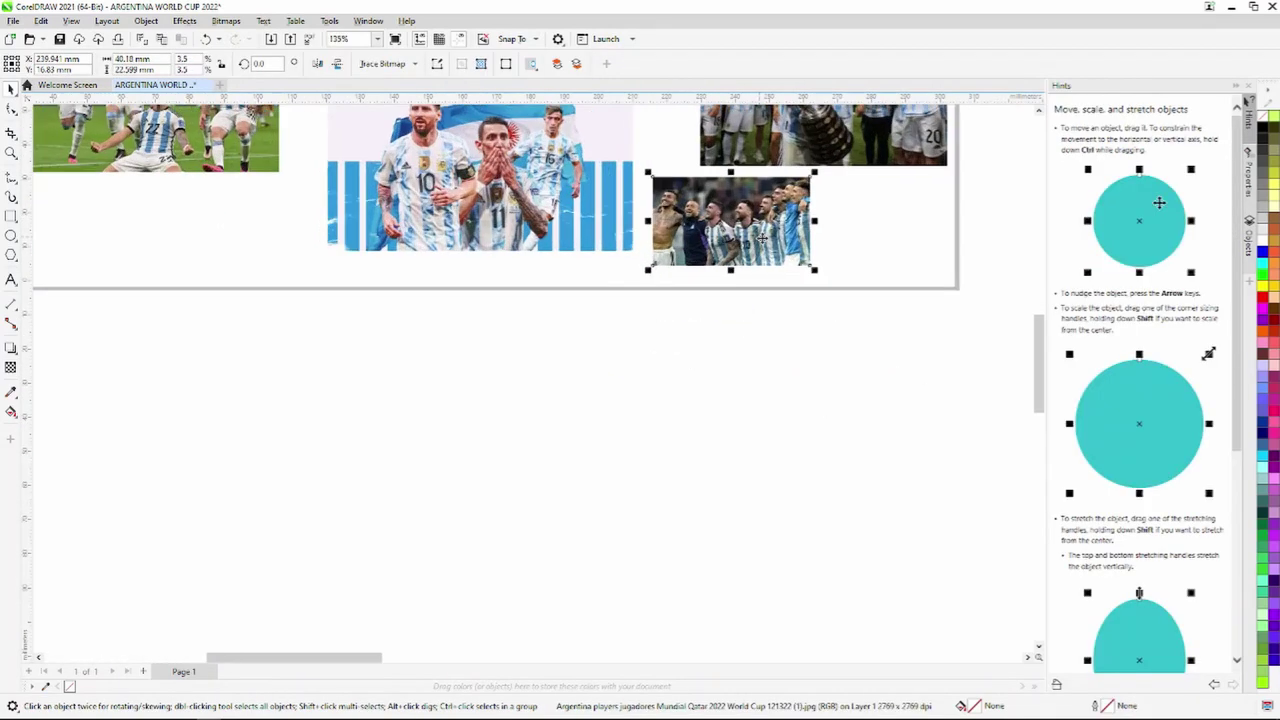
{"action": "left_click_drag", "start_coordinate": [828, 279], "coordinate": [877, 320]}
Step: Move the navy-shirt coach, gold cup kiss, two-player and open-arms pictures closer to the page
{"action": "scroll", "coordinate": [877, 320], "scroll_direction": "down", "scroll_amount": 9}
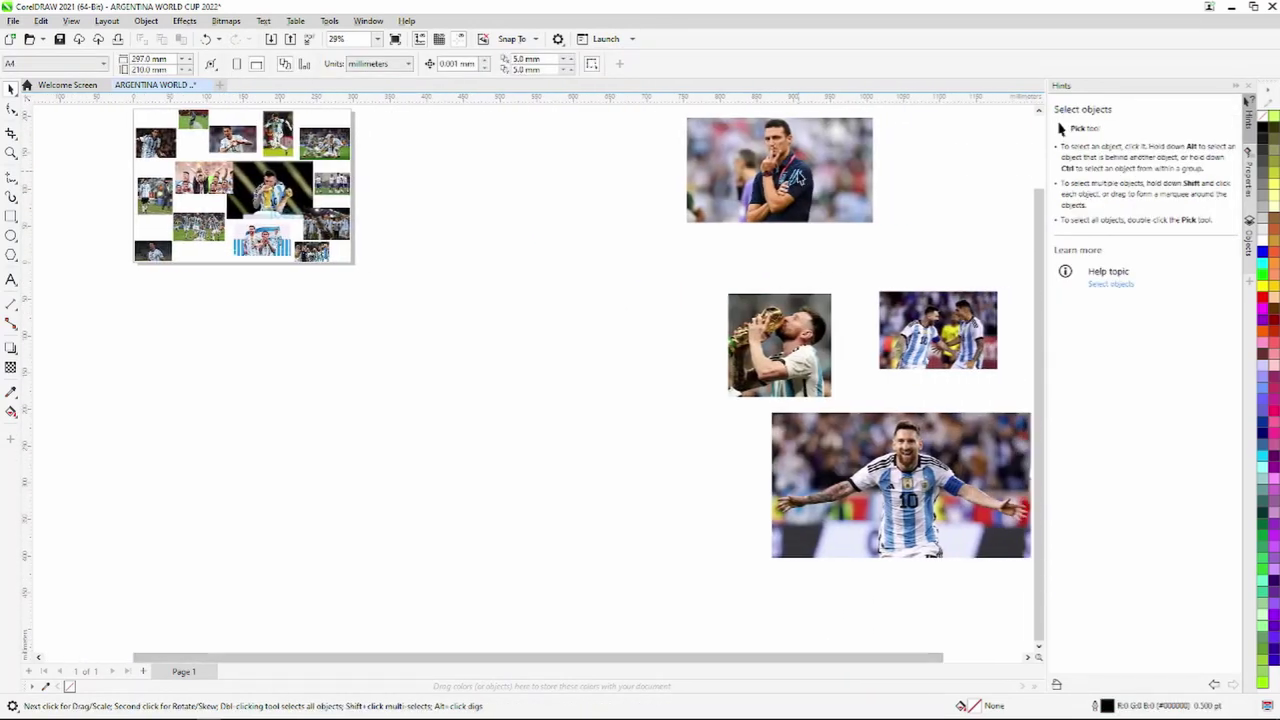
{"action": "left_click_drag", "start_coordinate": [802, 178], "coordinate": [356, 374]}
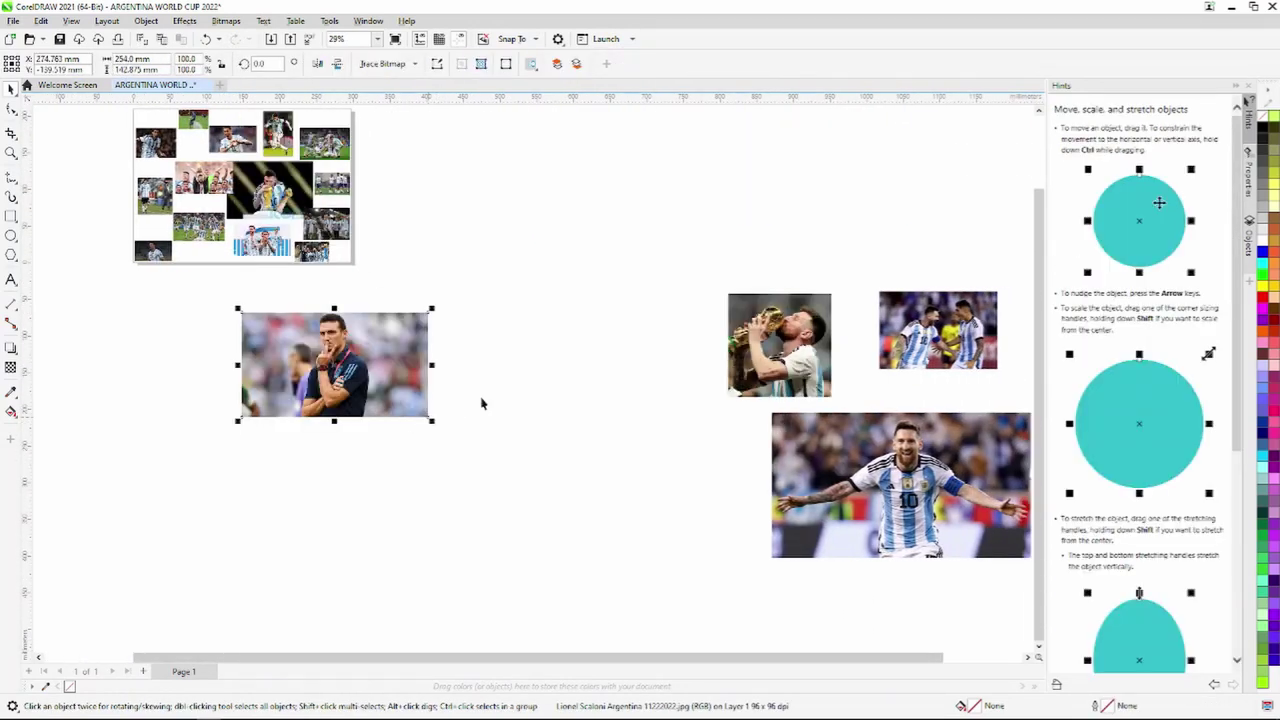
{"action": "left_click_drag", "start_coordinate": [862, 346], "coordinate": [497, 251]}
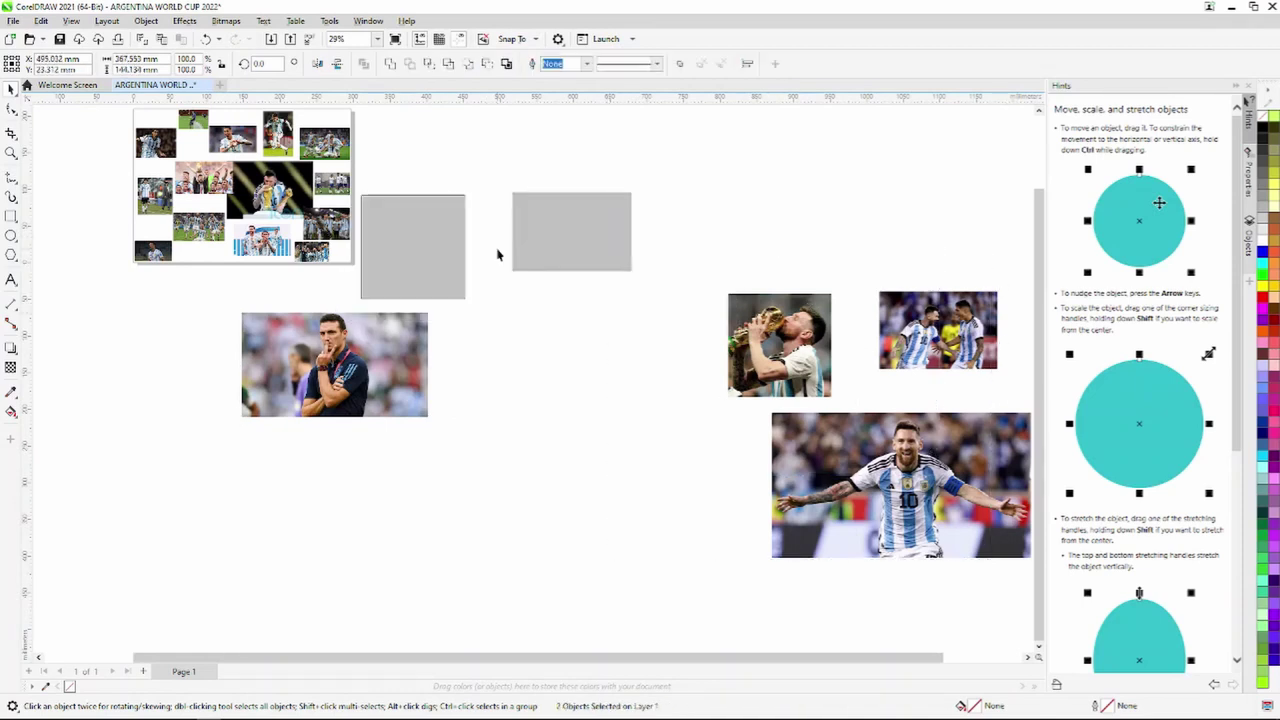
{"action": "left_click_drag", "start_coordinate": [901, 500], "coordinate": [305, 535]}
Step: Move the large squad group picture onto the page, shrink it to a small tile and place it below the sliding celebration picture
{"action": "scroll", "coordinate": [594, 569], "scroll_direction": "down", "scroll_amount": 1}
{"action": "scroll", "coordinate": [594, 569], "scroll_direction": "down", "scroll_amount": 2}
{"action": "scroll", "coordinate": [638, 452], "scroll_direction": "up", "scroll_amount": 1}
{"action": "left_click_drag", "start_coordinate": [643, 432], "coordinate": [489, 463]}
{"action": "scroll", "coordinate": [489, 463], "scroll_direction": "up", "scroll_amount": 3}
{"action": "scroll", "coordinate": [524, 469], "scroll_direction": "down", "scroll_amount": 4}
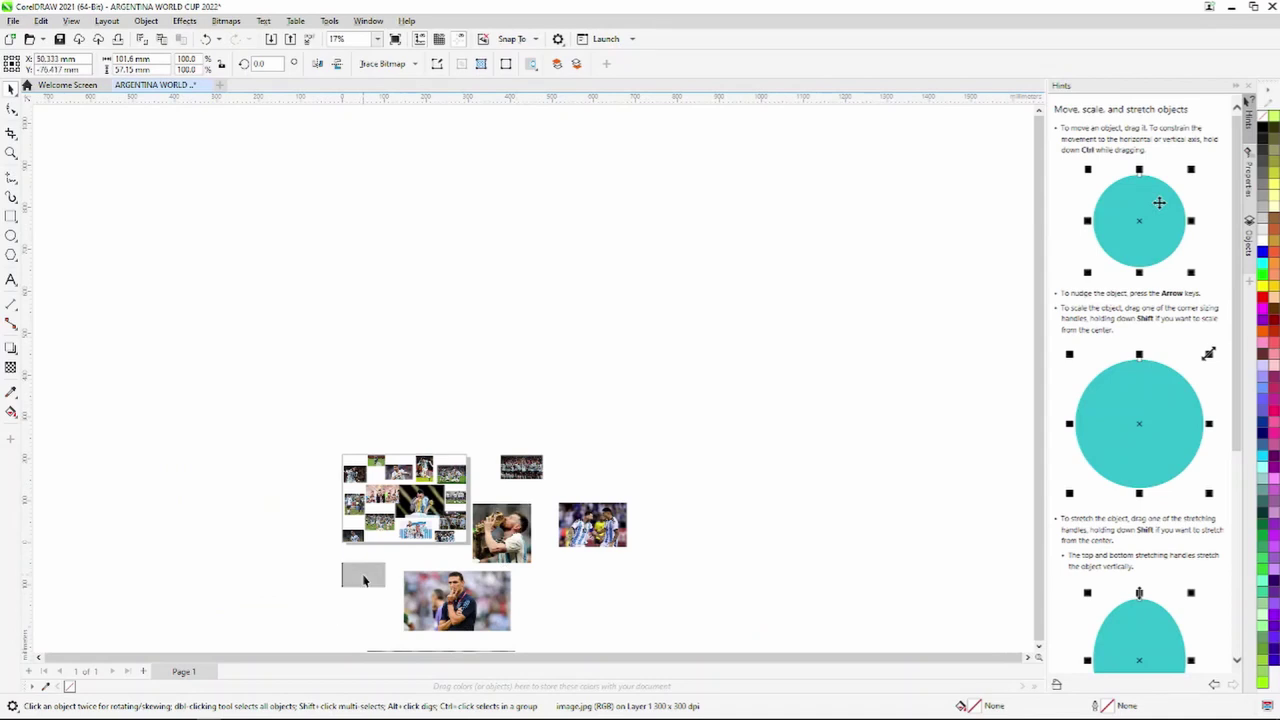
{"action": "scroll", "coordinate": [395, 593], "scroll_direction": "up", "scroll_amount": 1}
{"action": "left_click_drag", "start_coordinate": [364, 580], "coordinate": [397, 543]}
{"action": "scroll", "coordinate": [360, 560], "scroll_direction": "up", "scroll_amount": 5}
{"action": "scroll", "coordinate": [442, 529], "scroll_direction": "up", "scroll_amount": 2}
{"action": "scroll", "coordinate": [357, 516], "scroll_direction": "down", "scroll_amount": 1}
{"action": "scroll", "coordinate": [355, 560], "scroll_direction": "down", "scroll_amount": 1}
{"action": "scroll", "coordinate": [350, 612], "scroll_direction": "up", "scroll_amount": 1}
{"action": "left_click_drag", "start_coordinate": [380, 477], "coordinate": [372, 472]}
{"action": "scroll", "coordinate": [372, 472], "scroll_direction": "down", "scroll_amount": 1}
Step: Move the gold cup kiss picture onto the page below the team trophy picture and scale it to about 42 by 42 mm
{"action": "scroll", "coordinate": [371, 470], "scroll_direction": "down", "scroll_amount": 3}
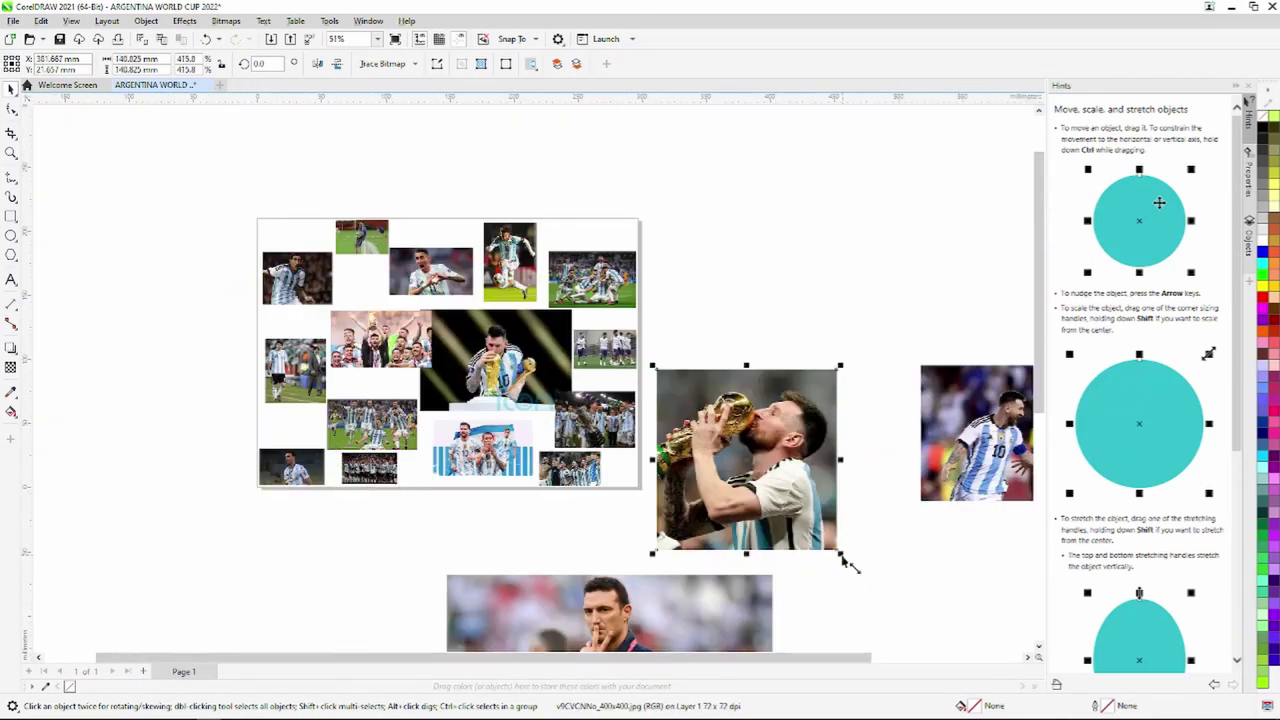
{"action": "left_click_drag", "start_coordinate": [843, 558], "coordinate": [395, 405]}
{"action": "scroll", "coordinate": [395, 405], "scroll_direction": "up", "scroll_amount": 3}
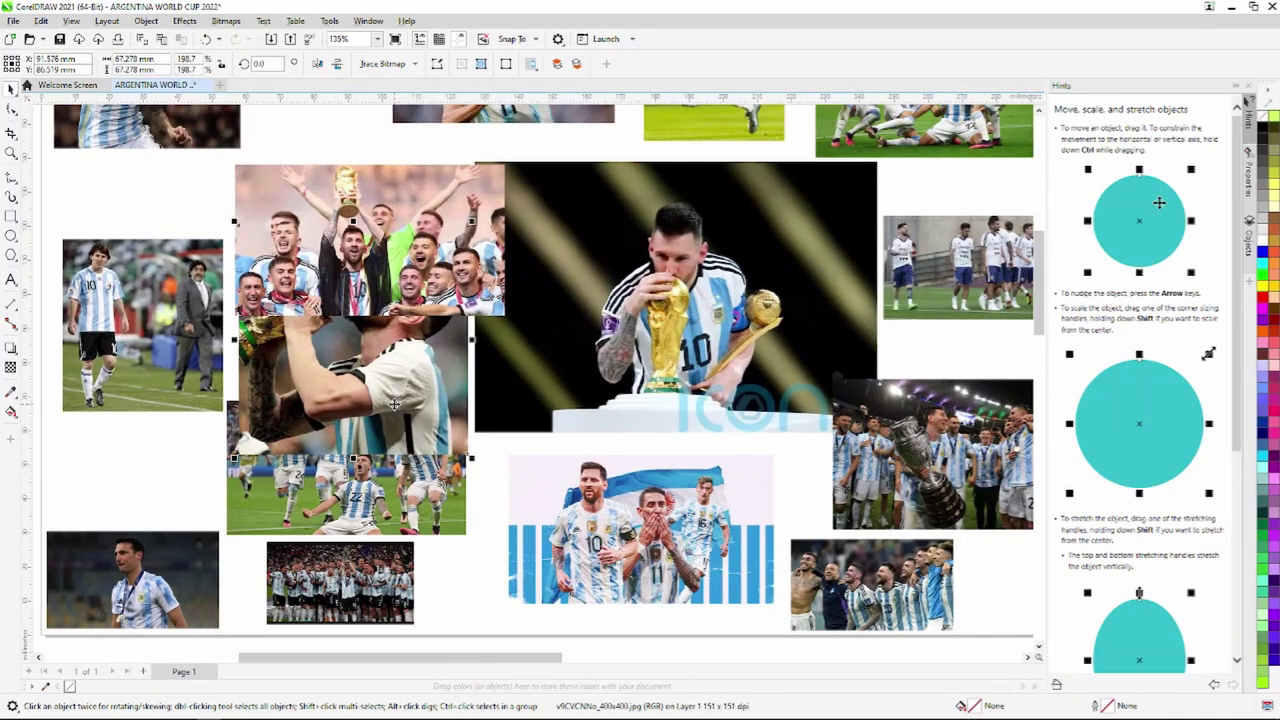
{"action": "scroll", "coordinate": [395, 405], "scroll_direction": "up", "scroll_amount": 1}
{"action": "left_click_drag", "start_coordinate": [505, 490], "coordinate": [344, 366]}
{"action": "left_click_drag", "start_coordinate": [240, 280], "coordinate": [342, 348]}
Step: Bring the gold cup kiss picture to the front and scale it down to about 31 by 31 mm
{"action": "right_click", "coordinate": [353, 364]}
{"action": "right_click", "coordinate": [340, 345]}
{"action": "mouse_move", "coordinate": [380, 463]}
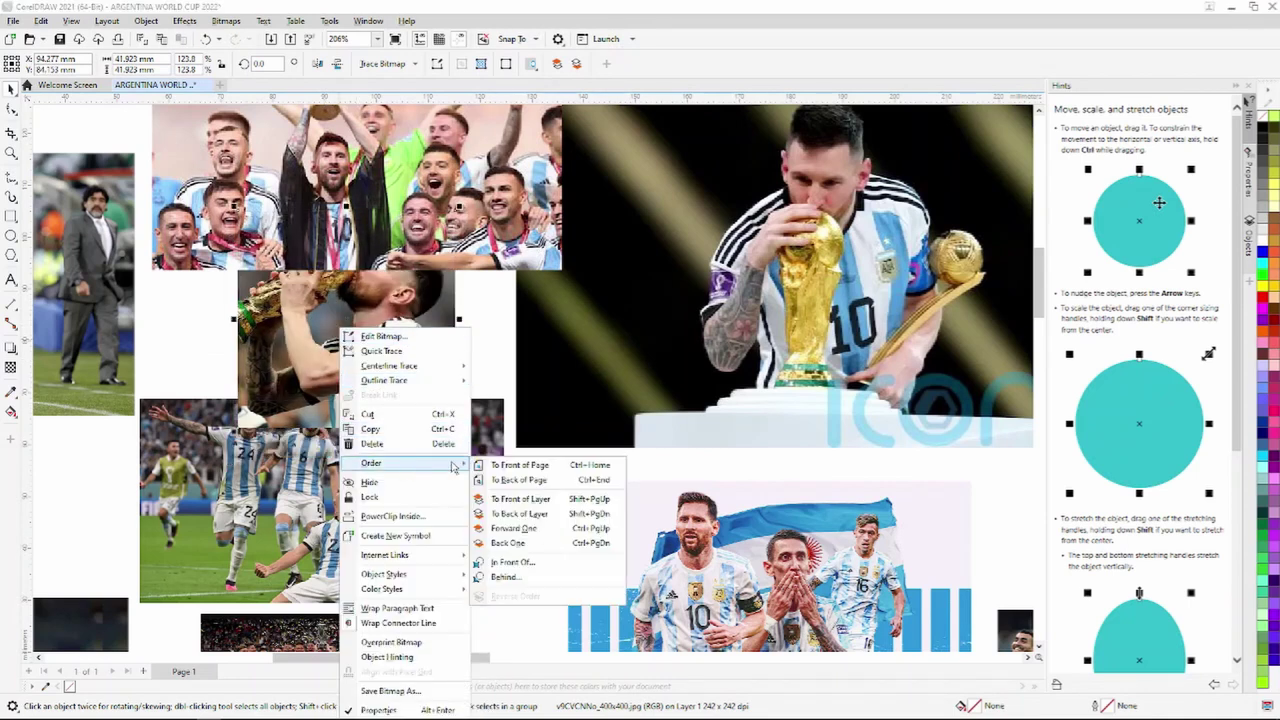
{"action": "left_click", "coordinate": [480, 490]}
{"action": "left_click_drag", "start_coordinate": [459, 431], "coordinate": [402, 374]}
{"action": "left_click_drag", "start_coordinate": [338, 295], "coordinate": [361, 336]}
Step: Scale the gold cup kiss picture to about 26 by 26 mm and fit it between the team trophy and sliding celebration pictures
{"action": "scroll", "coordinate": [361, 336], "scroll_direction": "up", "scroll_amount": 3}
{"action": "scroll", "coordinate": [361, 334], "scroll_direction": "down", "scroll_amount": 5}
{"action": "scroll", "coordinate": [368, 194], "scroll_direction": "up", "scroll_amount": 7}
{"action": "scroll", "coordinate": [320, 300], "scroll_direction": "down", "scroll_amount": 7}
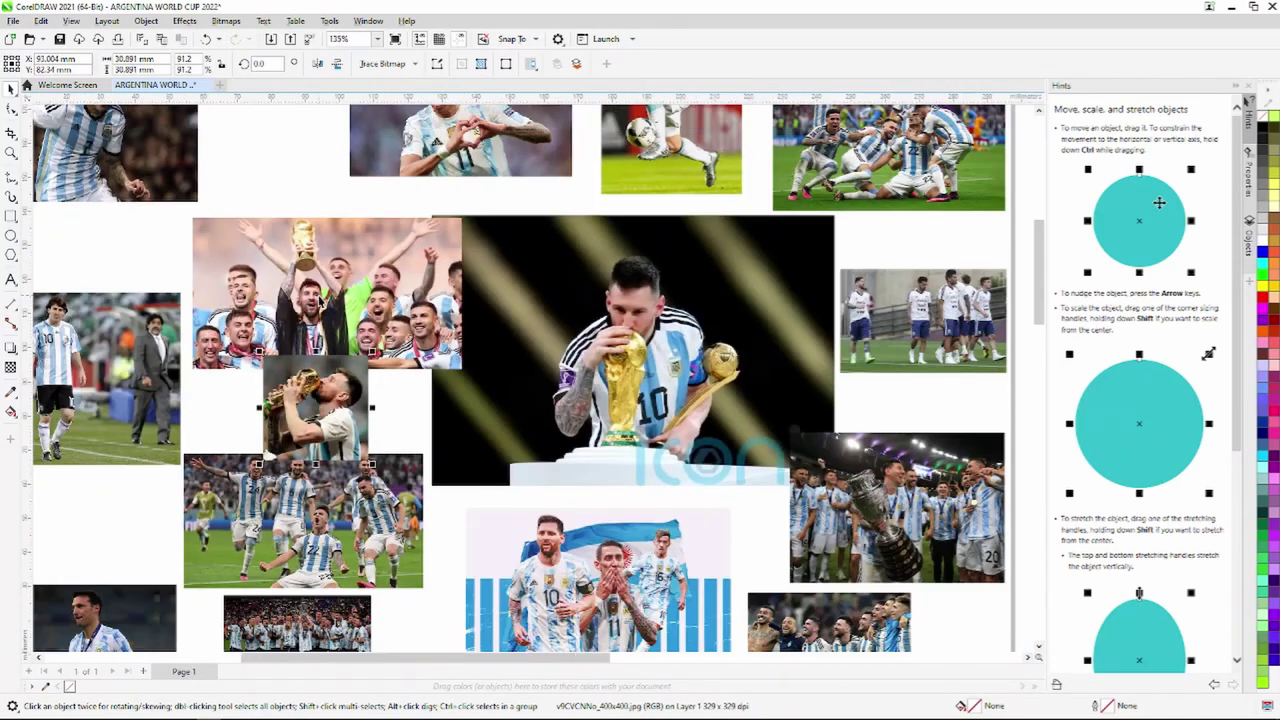
{"action": "scroll", "coordinate": [362, 340], "scroll_direction": "down", "scroll_amount": 4}
{"action": "scroll", "coordinate": [362, 340], "scroll_direction": "up", "scroll_amount": 3}
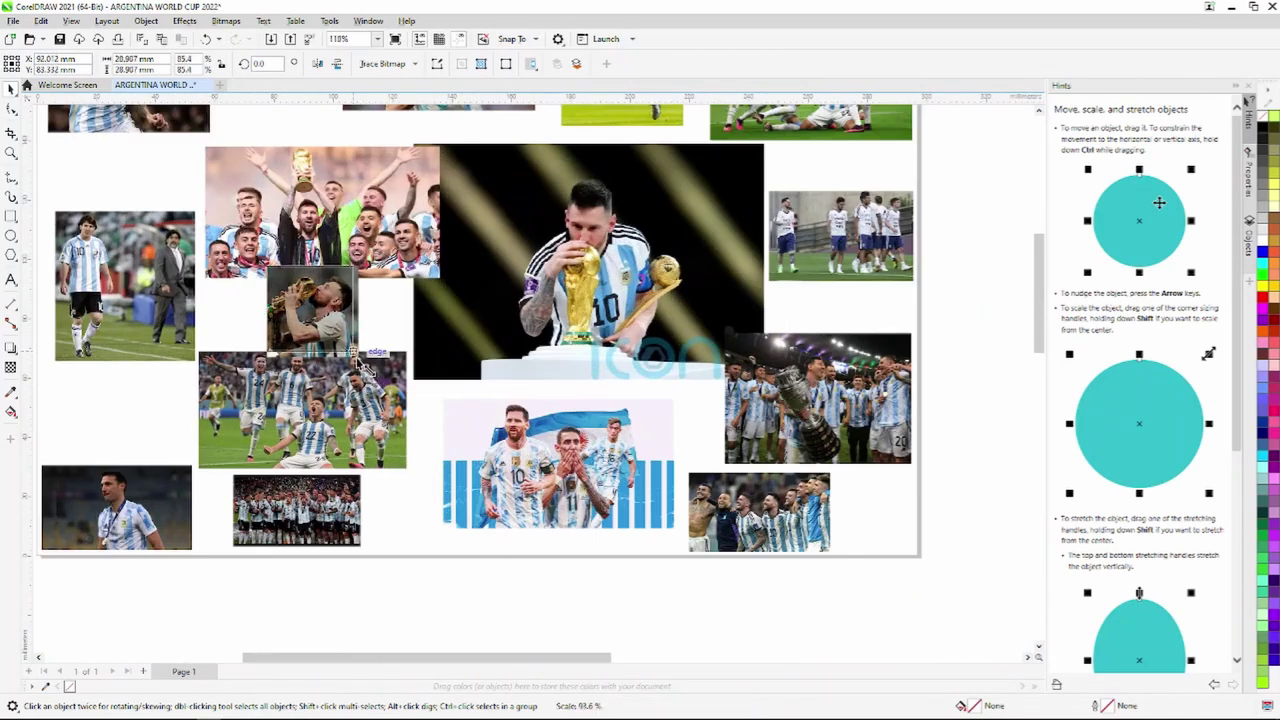
{"action": "left_click_drag", "start_coordinate": [319, 324], "coordinate": [322, 325]}
Step: Scale the navy-shirt coach picture down to about 109 by 61 mm and move it to the page's upper-left corner
{"action": "scroll", "coordinate": [323, 325], "scroll_direction": "down", "scroll_amount": 7}
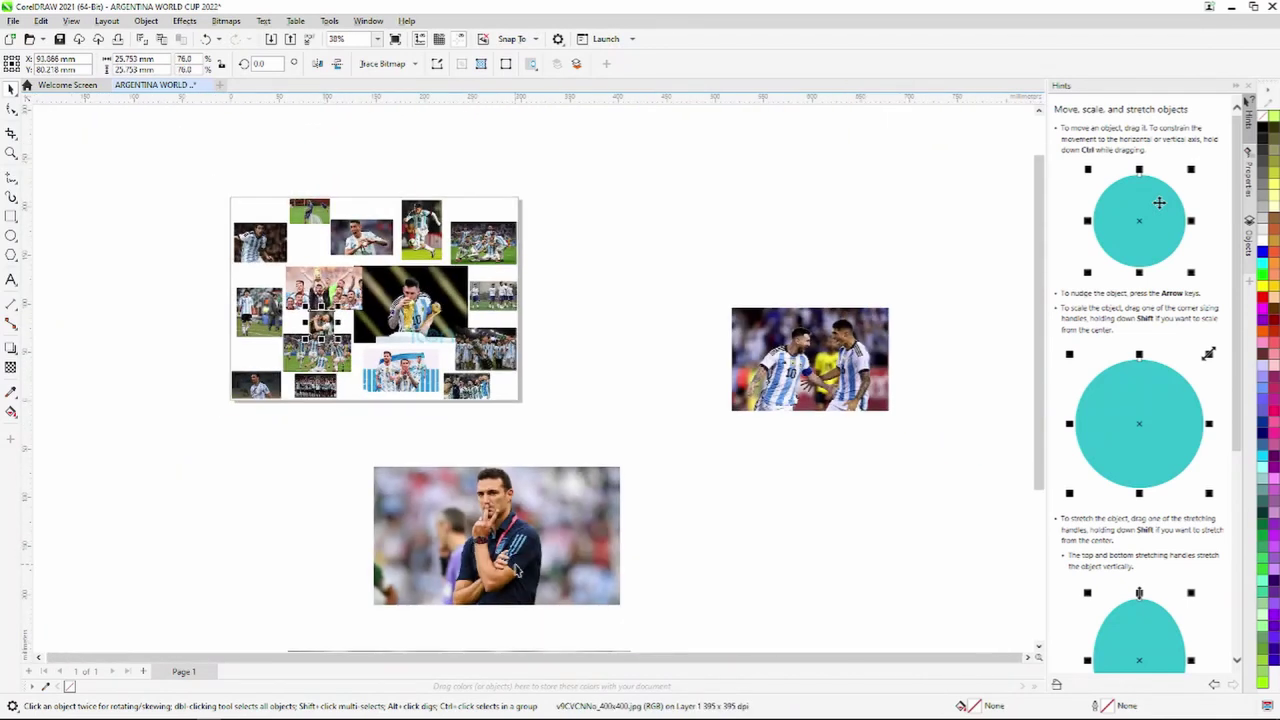
{"action": "left_click_drag", "start_coordinate": [483, 527], "coordinate": [476, 486]}
{"action": "left_click_drag", "start_coordinate": [618, 569], "coordinate": [472, 486]}
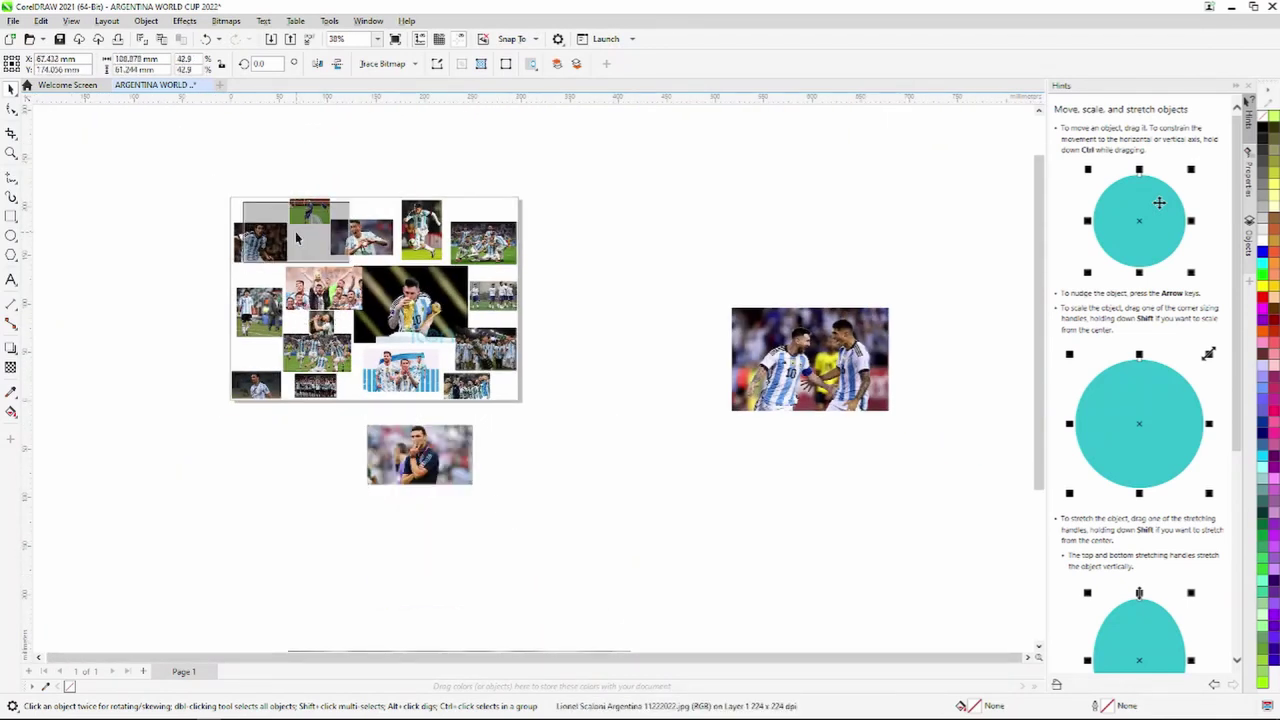
{"action": "scroll", "coordinate": [527, 580], "scroll_direction": "up", "scroll_amount": 5}
{"action": "left_click_drag", "start_coordinate": [332, 245], "coordinate": [235, 200]}
{"action": "scroll", "coordinate": [235, 200], "scroll_direction": "down", "scroll_amount": 6}
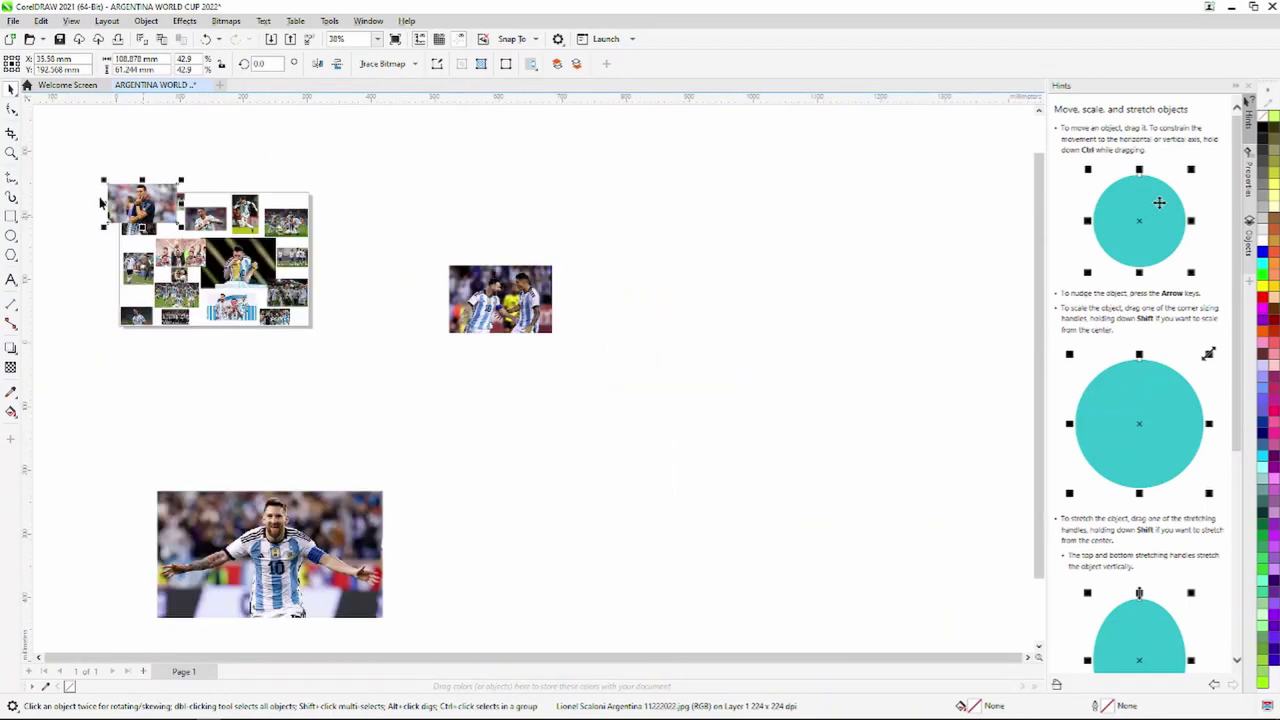
Step: Scale the navy-shirt coach picture to about 54 by 30 mm and place it between the dark-background player and heart-gesture pictures
{"action": "scroll", "coordinate": [343, 314], "scroll_direction": "up", "scroll_amount": 4}
{"action": "left_click_drag", "start_coordinate": [369, 304], "coordinate": [254, 239]}
{"action": "left_click_drag", "start_coordinate": [211, 217], "coordinate": [353, 310]}
{"action": "scroll", "coordinate": [353, 310], "scroll_direction": "up", "scroll_amount": 3}
{"action": "left_click_drag", "start_coordinate": [447, 358], "coordinate": [468, 370]}
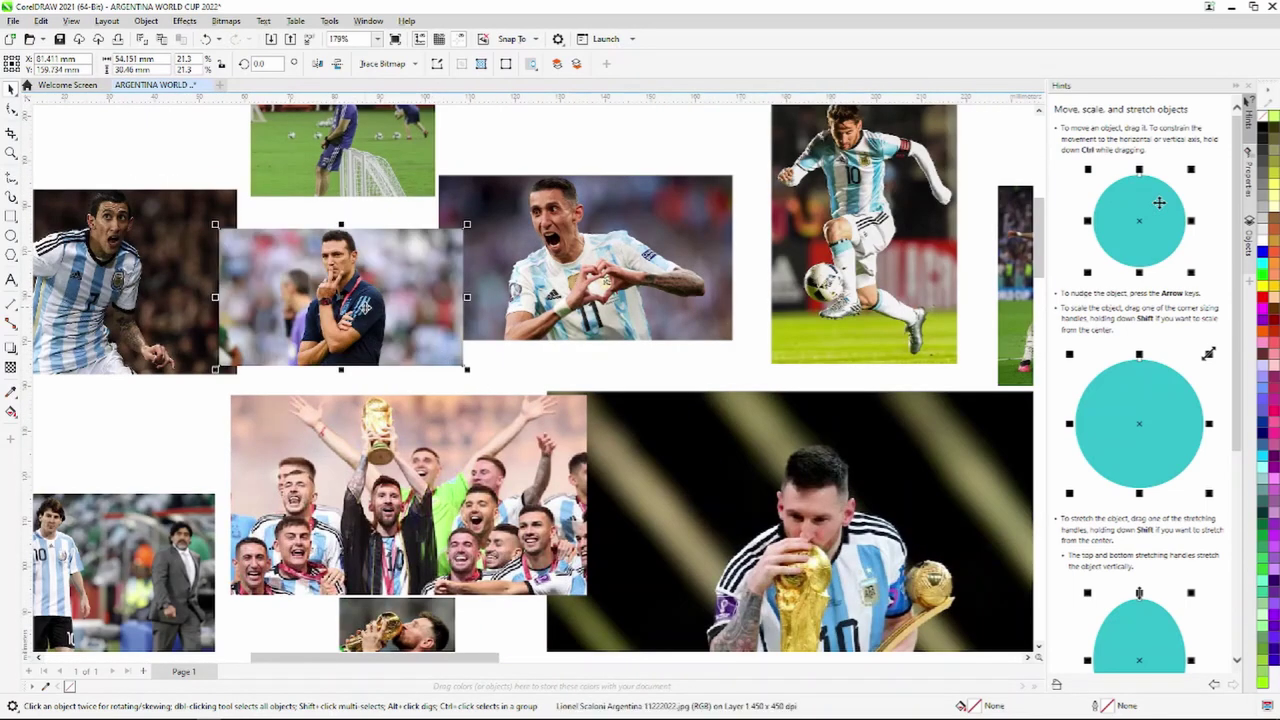
Step: Shift the navy-shirt coach picture slightly upward between the dark-background player and heart-gesture pictures
{"action": "left_click_drag", "start_coordinate": [367, 311], "coordinate": [368, 298]}
{"action": "scroll", "coordinate": [368, 320], "scroll_direction": "down", "scroll_amount": 6}
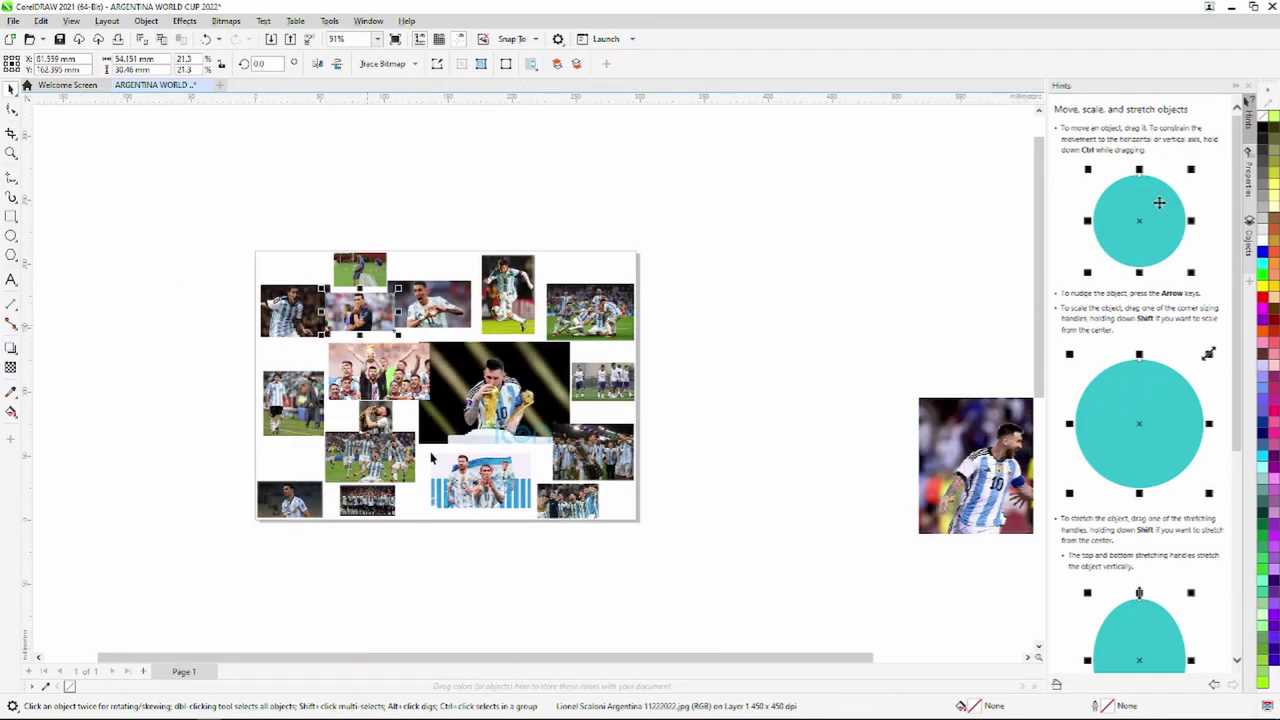
Step: Place the two-player celebration picture above the coach picture in the page's lower-left corner and scale it to about 49 by 32 mm
{"action": "left_click_drag", "start_coordinate": [975, 496], "coordinate": [256, 543]}
{"action": "scroll", "coordinate": [256, 543], "scroll_direction": "up", "scroll_amount": 2}
{"action": "left_click_drag", "start_coordinate": [527, 612], "coordinate": [461, 500]}
{"action": "key", "text": "ctrl+z"}
{"action": "left_click", "coordinate": [288, 418]}
{"action": "scroll", "coordinate": [380, 430], "scroll_direction": "up", "scroll_amount": 3}
{"action": "left_click_drag", "start_coordinate": [380, 427], "coordinate": [343, 409]}
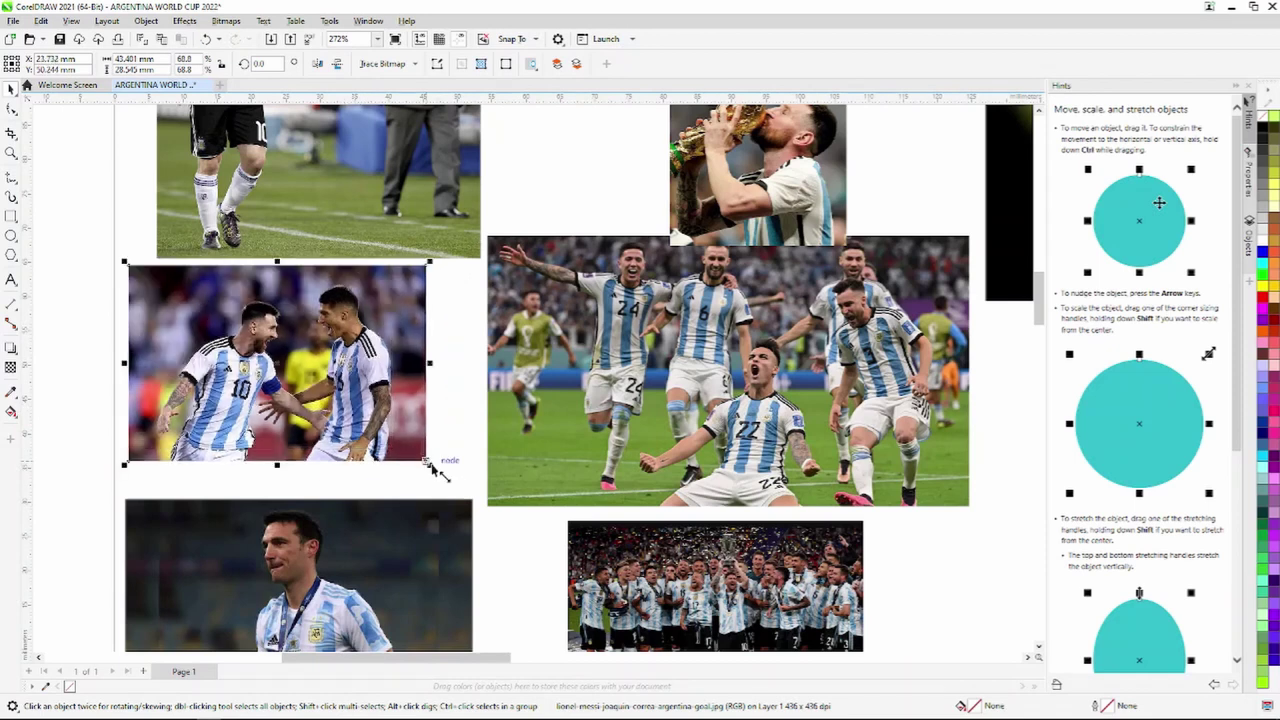
{"action": "left_click_drag", "start_coordinate": [432, 470], "coordinate": [466, 490]}
{"action": "scroll", "coordinate": [463, 492], "scroll_direction": "down", "scroll_amount": 5}
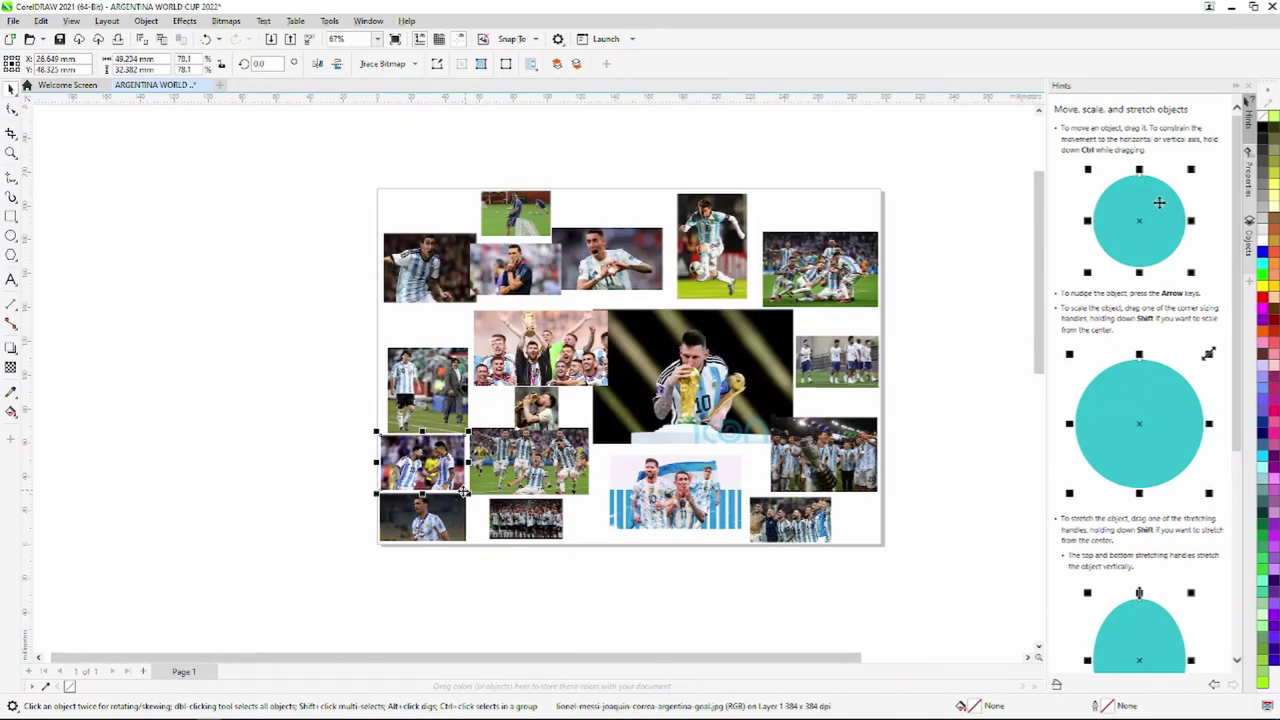
Step: Scale the open-arms player picture down to about 27 by 15 mm and move it to the page's upper-right corner
{"action": "scroll", "coordinate": [466, 505], "scroll_direction": "down", "scroll_amount": 5}
{"action": "left_click_drag", "start_coordinate": [550, 640], "coordinate": [592, 472]}
{"action": "scroll", "coordinate": [598, 505], "scroll_direction": "up", "scroll_amount": 4}
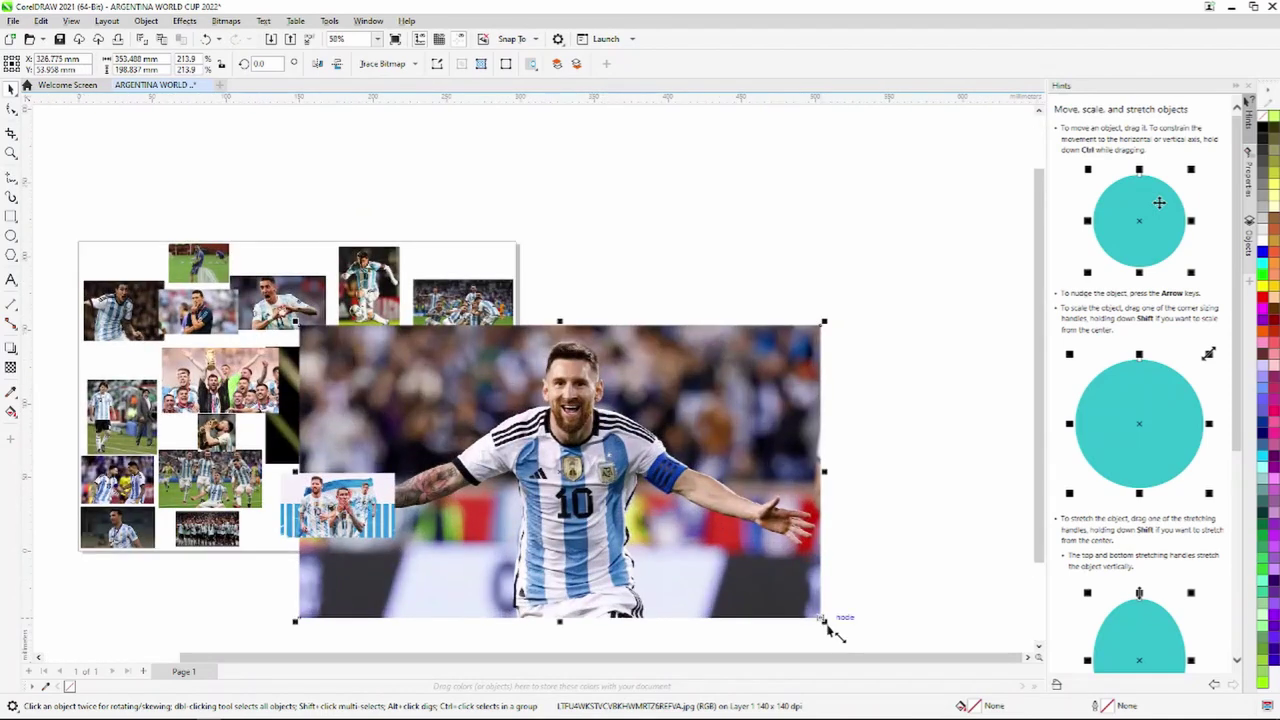
{"action": "left_click_drag", "start_coordinate": [826, 624], "coordinate": [663, 532]}
{"action": "scroll", "coordinate": [666, 533], "scroll_direction": "up", "scroll_amount": 2}
{"action": "left_click_drag", "start_coordinate": [783, 636], "coordinate": [434, 438]}
{"action": "left_click_drag", "start_coordinate": [317, 377], "coordinate": [626, 360]}
{"action": "left_click_drag", "start_coordinate": [743, 426], "coordinate": [502, 196]}
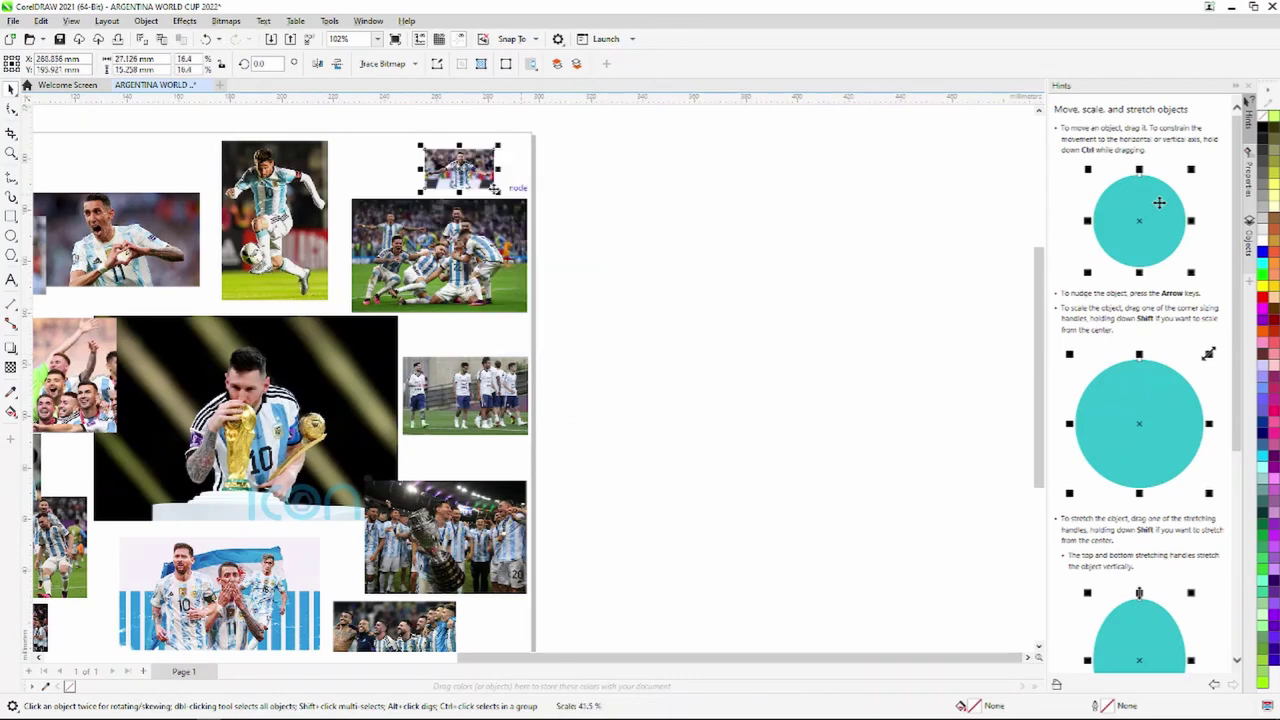
Step: Enlarge the open-arms player picture to about 41 by 23 mm and fit it above the upper-right team celebration picture
{"action": "scroll", "coordinate": [467, 191], "scroll_direction": "up", "scroll_amount": 3}
{"action": "scroll", "coordinate": [460, 192], "scroll_direction": "down", "scroll_amount": 3}
{"action": "scroll", "coordinate": [455, 165], "scroll_direction": "up", "scroll_amount": 3}
{"action": "left_click_drag", "start_coordinate": [495, 257], "coordinate": [391, 228]}
{"action": "left_click_drag", "start_coordinate": [478, 274], "coordinate": [510, 268]}
{"action": "scroll", "coordinate": [510, 268], "scroll_direction": "down", "scroll_amount": 2}
{"action": "scroll", "coordinate": [510, 268], "scroll_direction": "down", "scroll_amount": 1}
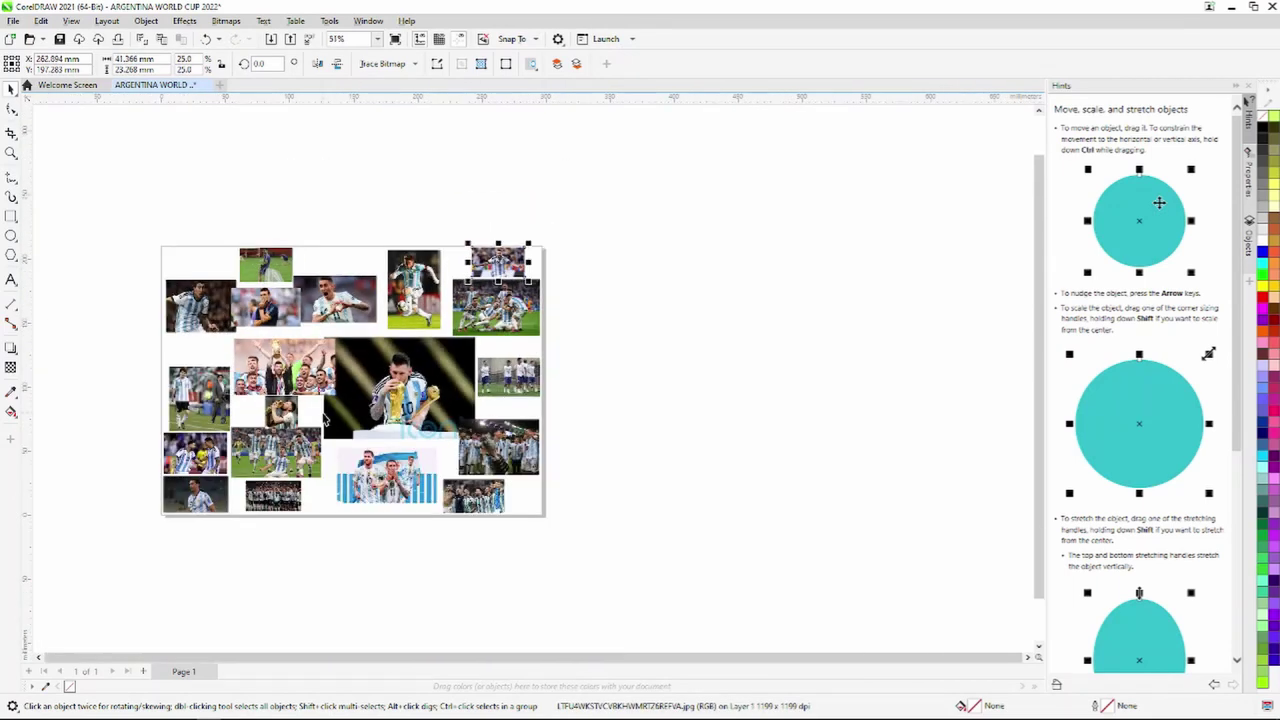
Step: Enlarge the three-player flag picture to about 91 by 51 mm and shift the neighbouring lower-right row-of-players picture slightly right
{"action": "scroll", "coordinate": [441, 530], "scroll_direction": "up", "scroll_amount": 5}
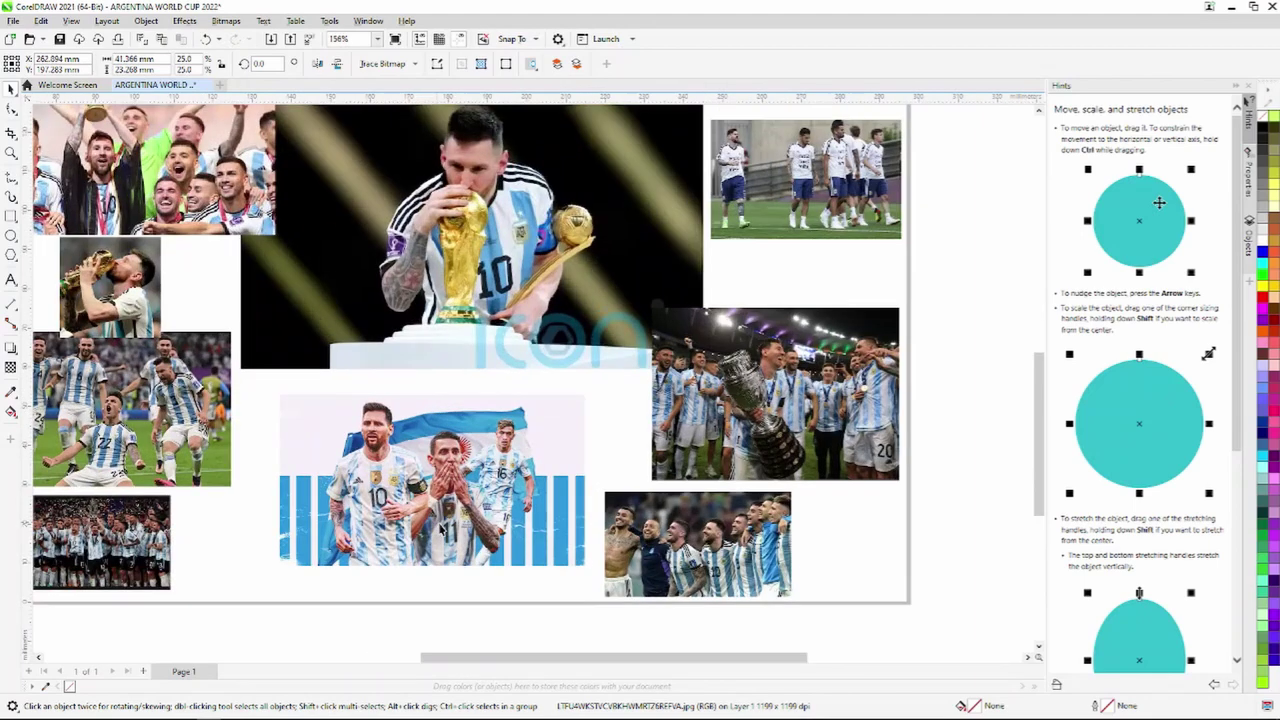
{"action": "scroll", "coordinate": [441, 530], "scroll_direction": "up", "scroll_amount": 4}
{"action": "left_click", "coordinate": [441, 530]}
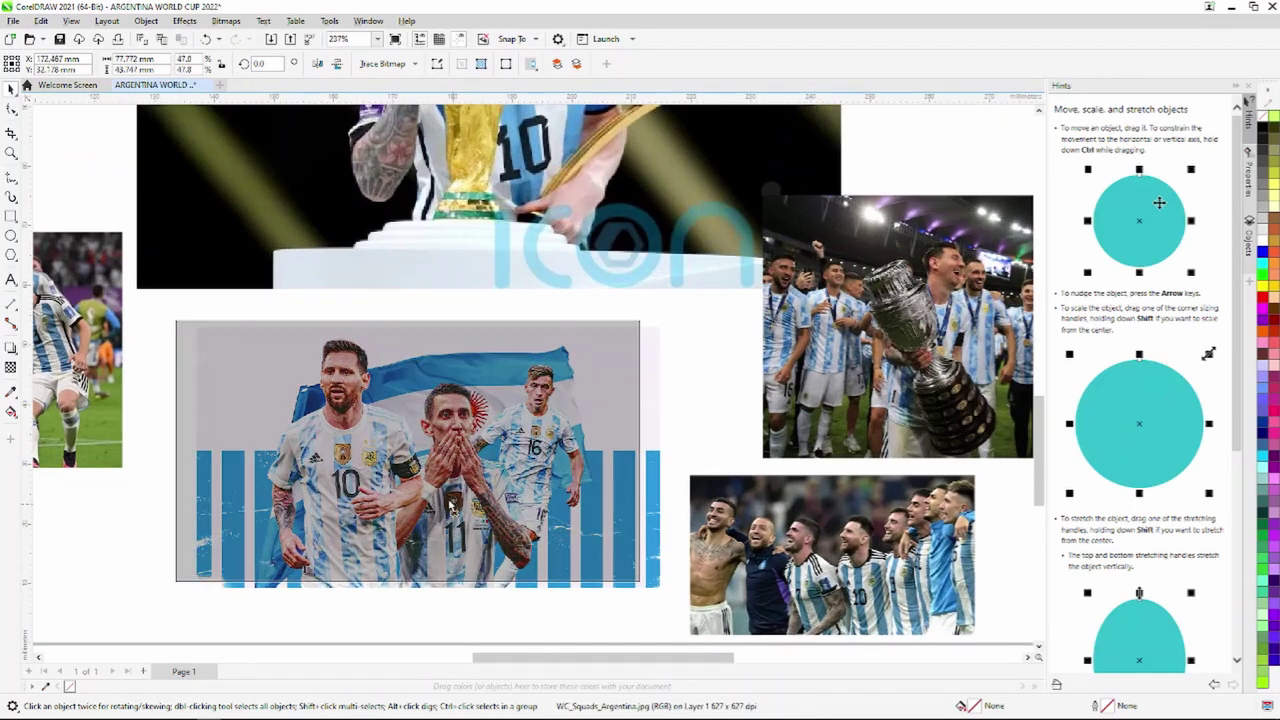
{"action": "left_click_drag", "start_coordinate": [630, 588], "coordinate": [688, 624]}
{"action": "scroll", "coordinate": [688, 624], "scroll_direction": "down", "scroll_amount": 5}
{"action": "scroll", "coordinate": [653, 610], "scroll_direction": "up", "scroll_amount": 3}
{"action": "scroll", "coordinate": [653, 610], "scroll_direction": "up", "scroll_amount": 1}
{"action": "left_click_drag", "start_coordinate": [679, 404], "coordinate": [704, 400]}
{"action": "left_click", "coordinate": [500, 383]}
{"action": "left_click_drag", "start_coordinate": [548, 426], "coordinate": [567, 441]}
{"action": "scroll", "coordinate": [568, 442], "scroll_direction": "down", "scroll_amount": 9}
Step: Scale the dark team photo at the page's bottom edge to about 47 by 27 mm and adjust its position
{"action": "scroll", "coordinate": [323, 420], "scroll_direction": "up", "scroll_amount": 5}
{"action": "scroll", "coordinate": [322, 422], "scroll_direction": "up", "scroll_amount": 2}
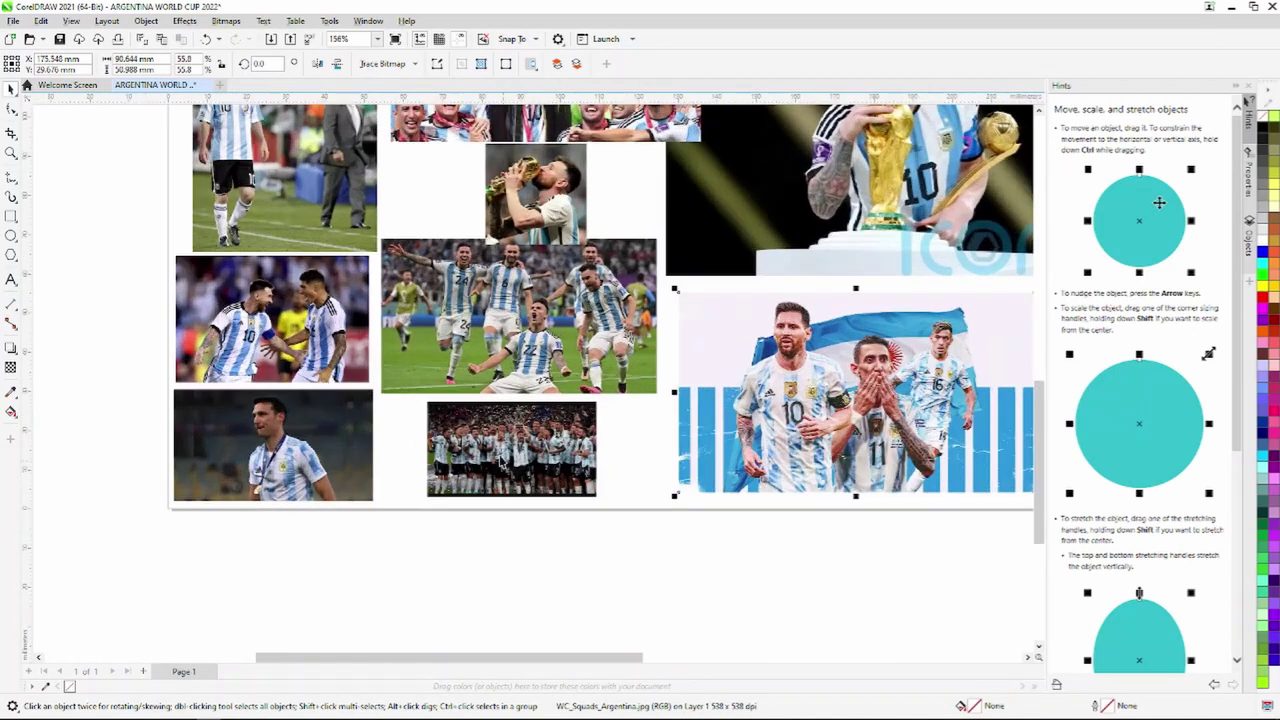
{"action": "left_click", "coordinate": [498, 460]}
{"action": "left_click_drag", "start_coordinate": [587, 493], "coordinate": [600, 503]}
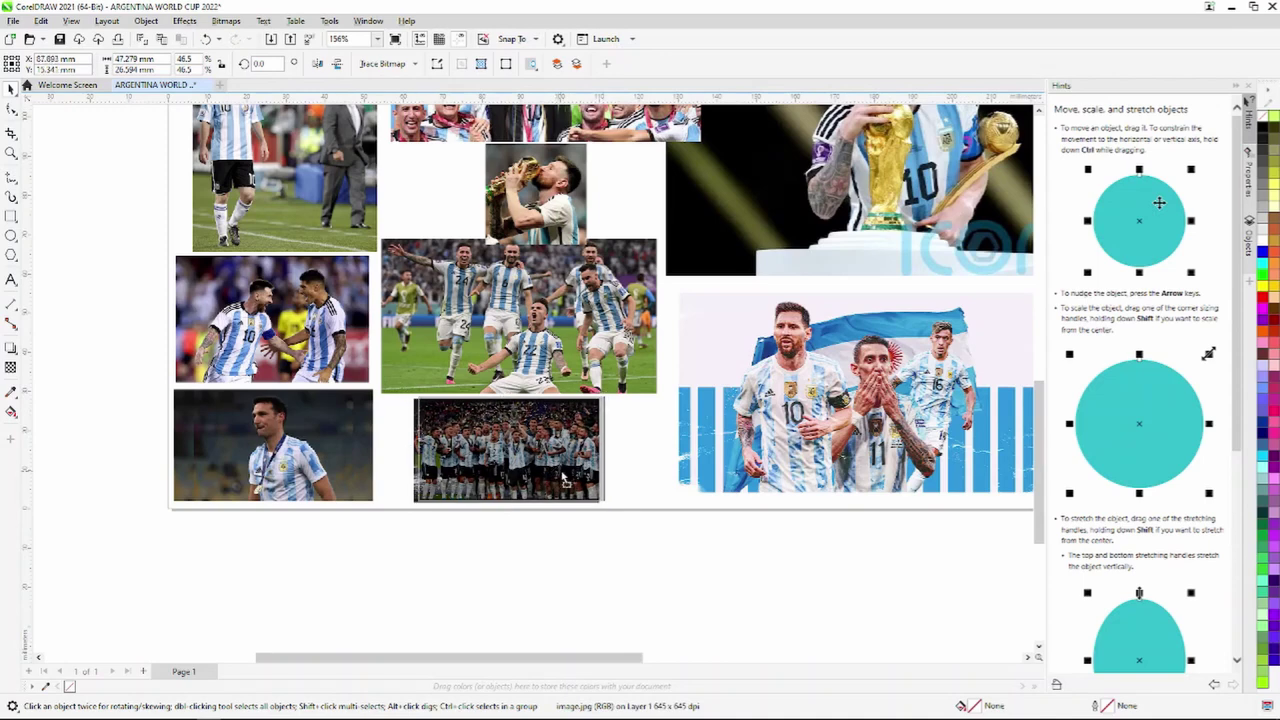
{"action": "scroll", "coordinate": [565, 474], "scroll_direction": "down", "scroll_amount": 6}
Step: Move the navy-shirt coach picture slightly down, away from the training-ground coach picture
{"action": "scroll", "coordinate": [557, 287], "scroll_direction": "up", "scroll_amount": 7}
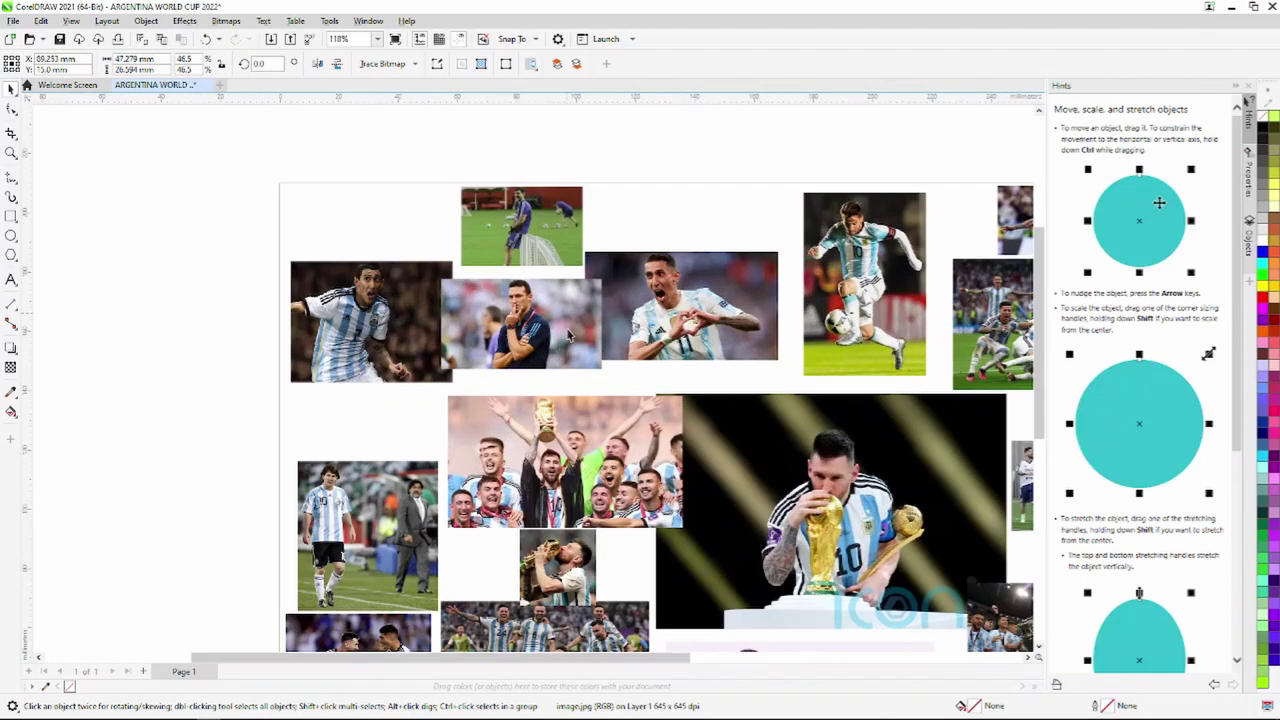
{"action": "left_click", "coordinate": [559, 347]}
{"action": "scroll", "coordinate": [564, 350], "scroll_direction": "up", "scroll_amount": 2}
{"action": "scroll", "coordinate": [563, 350], "scroll_direction": "down", "scroll_amount": 4}
{"action": "scroll", "coordinate": [569, 249], "scroll_direction": "up", "scroll_amount": 7}
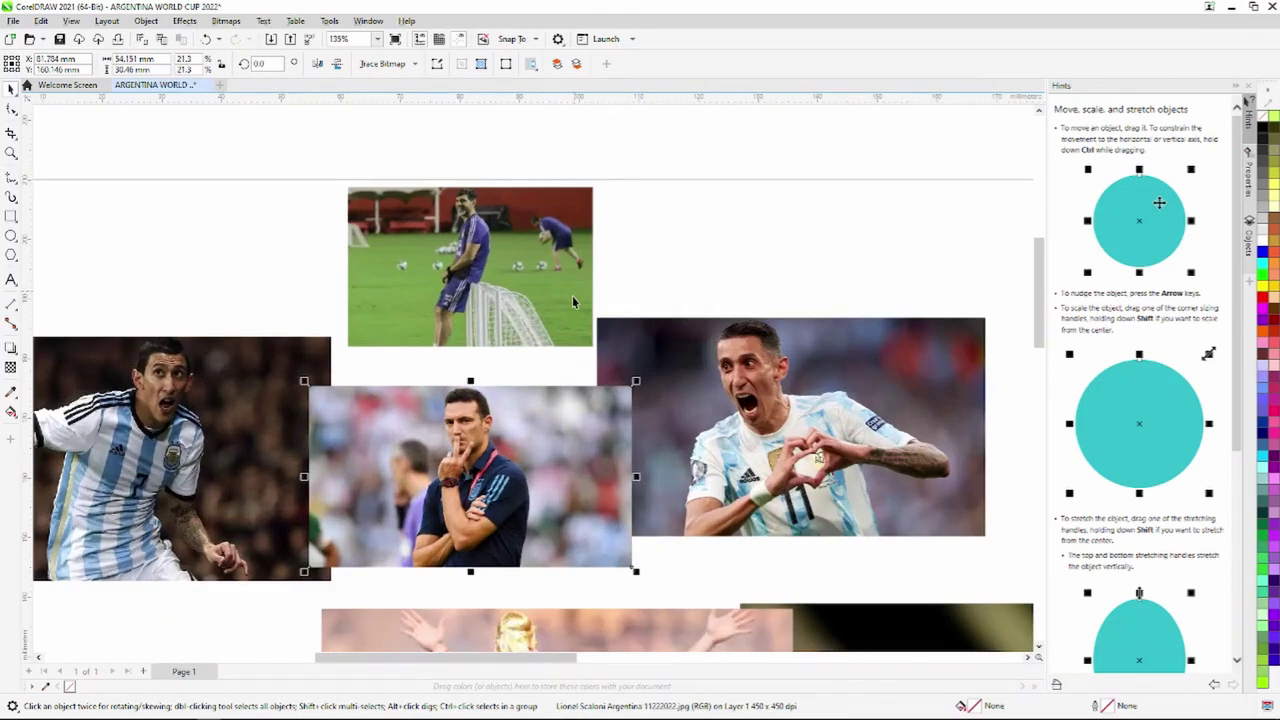
Step: Shift the training-ground coach picture slightly left and enlarge it to about 43 by 28 mm
{"action": "left_click_drag", "start_coordinate": [573, 298], "coordinate": [562, 297]}
{"action": "left_click_drag", "start_coordinate": [586, 350], "coordinate": [597, 358]}
{"action": "scroll", "coordinate": [597, 358], "scroll_direction": "down", "scroll_amount": 12}
{"action": "scroll", "coordinate": [613, 560], "scroll_direction": "up", "scroll_amount": 3}
{"action": "scroll", "coordinate": [613, 554], "scroll_direction": "down", "scroll_amount": 1}
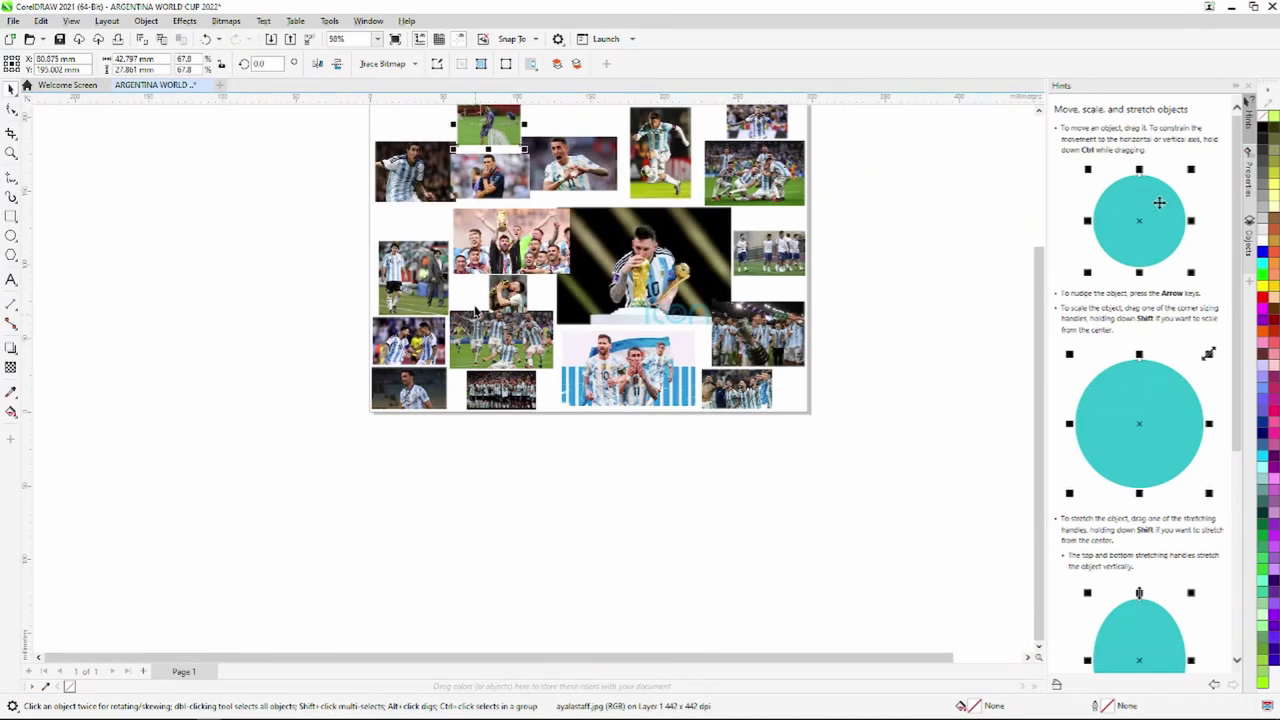
Step: Move the dark-background player picture down and slightly toward the page's left edge
{"action": "scroll", "coordinate": [613, 554], "scroll_direction": "up", "scroll_amount": 2}
{"action": "left_click", "coordinate": [397, 203]}
{"action": "scroll", "coordinate": [397, 203], "scroll_direction": "down", "scroll_amount": 2}
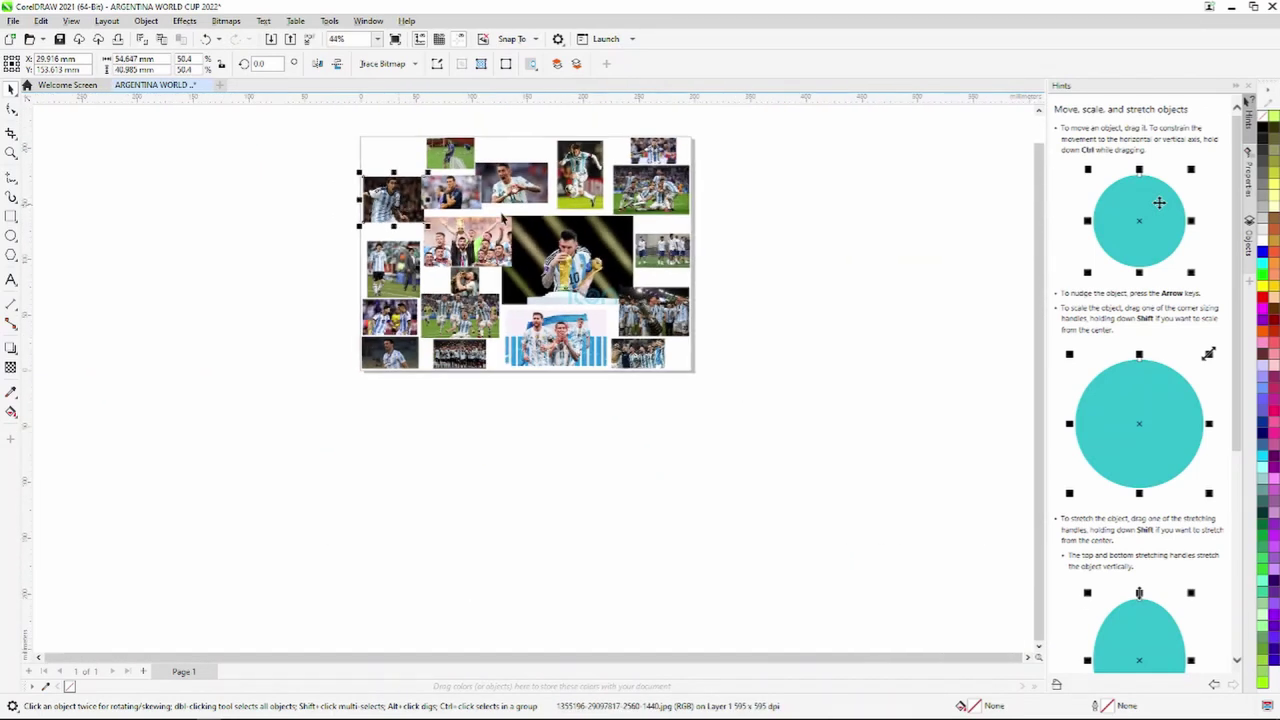
{"action": "scroll", "coordinate": [600, 200], "scroll_direction": "up", "scroll_amount": 4}
{"action": "scroll", "coordinate": [251, 128], "scroll_direction": "down", "scroll_amount": 3}
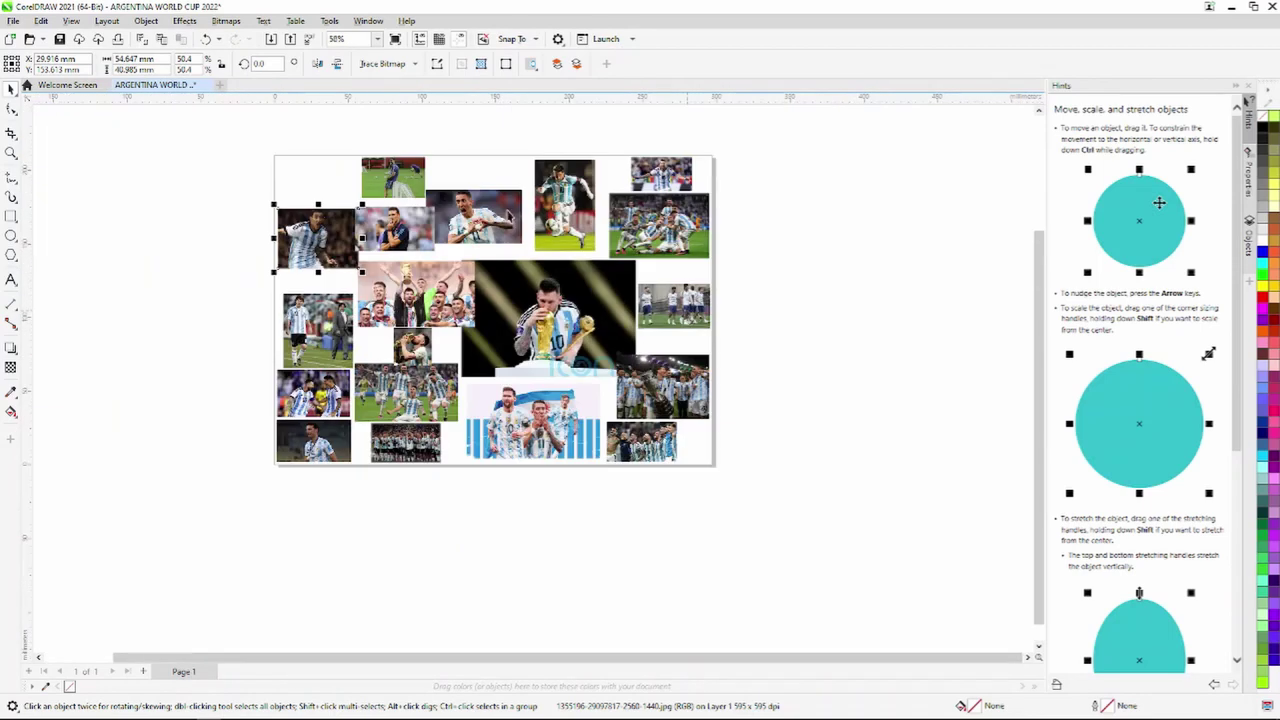
Step: Group all the collage pictures and export the collage as ARGENTINA WORLD CUP 2022.jpg
{"action": "right_click", "coordinate": [501, 296]}
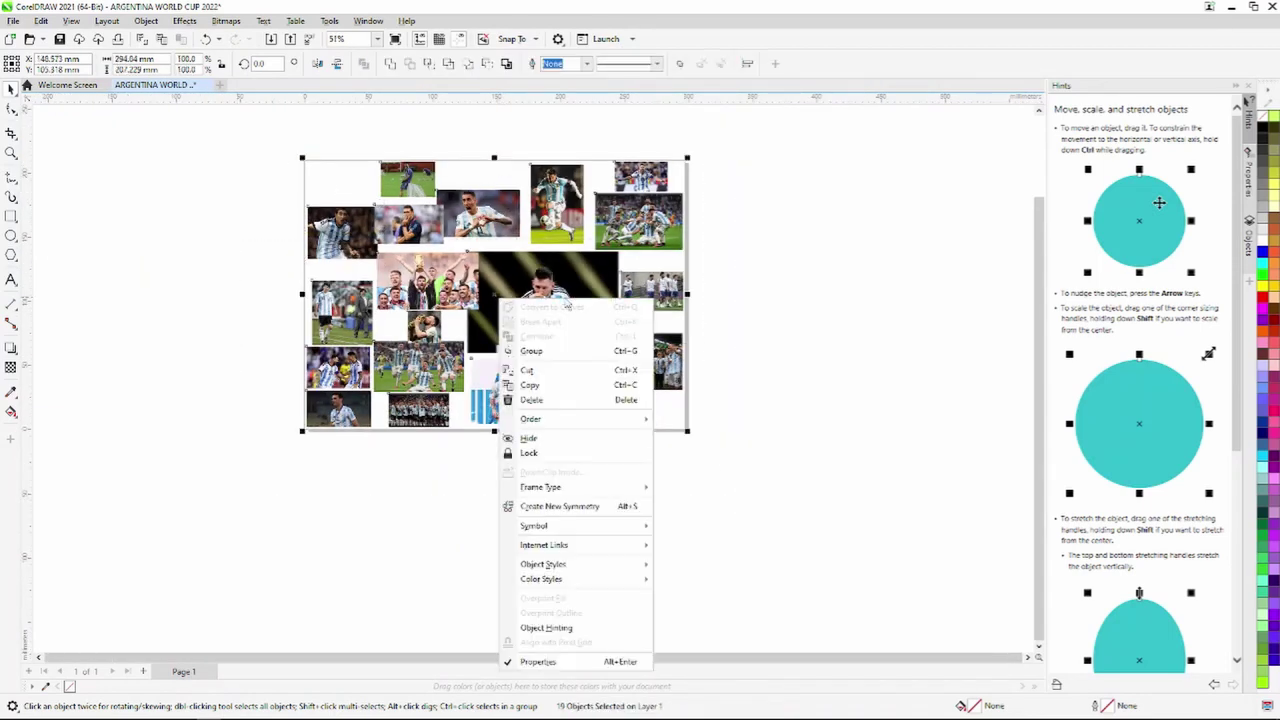
{"action": "left_click", "coordinate": [553, 351]}
{"action": "left_click", "coordinate": [14, 21]}
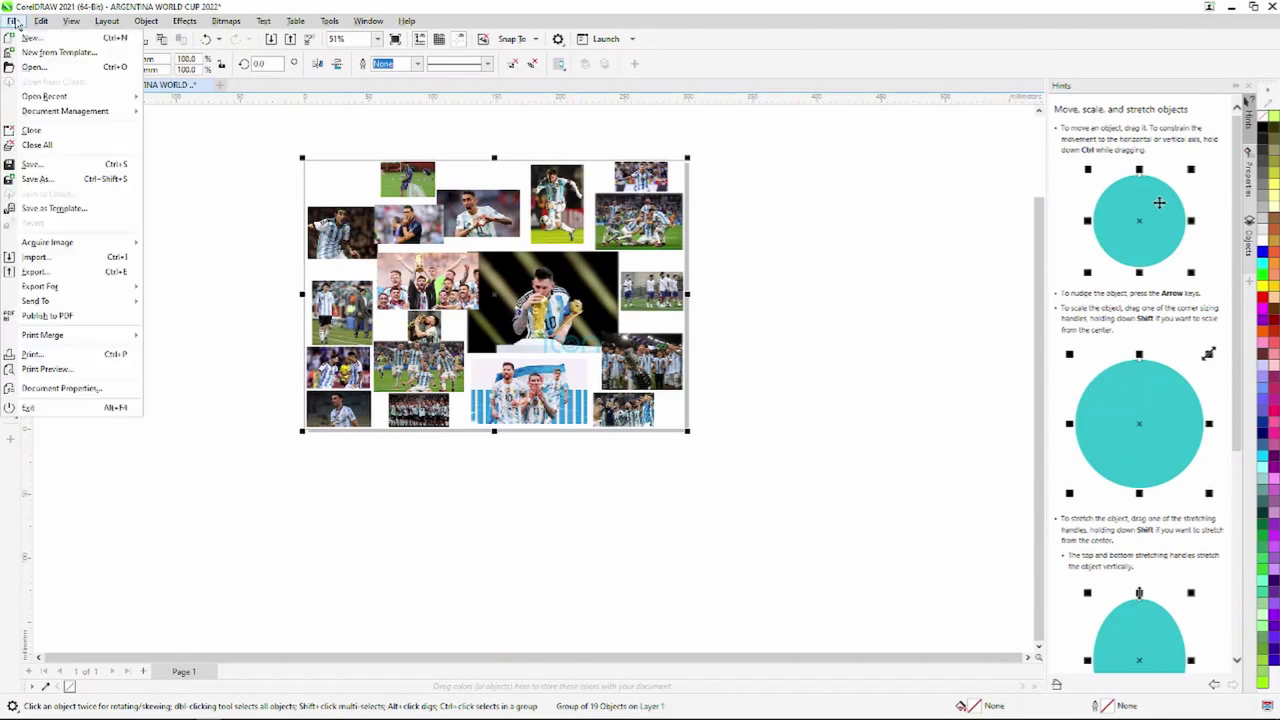
{"action": "left_click", "coordinate": [73, 272]}
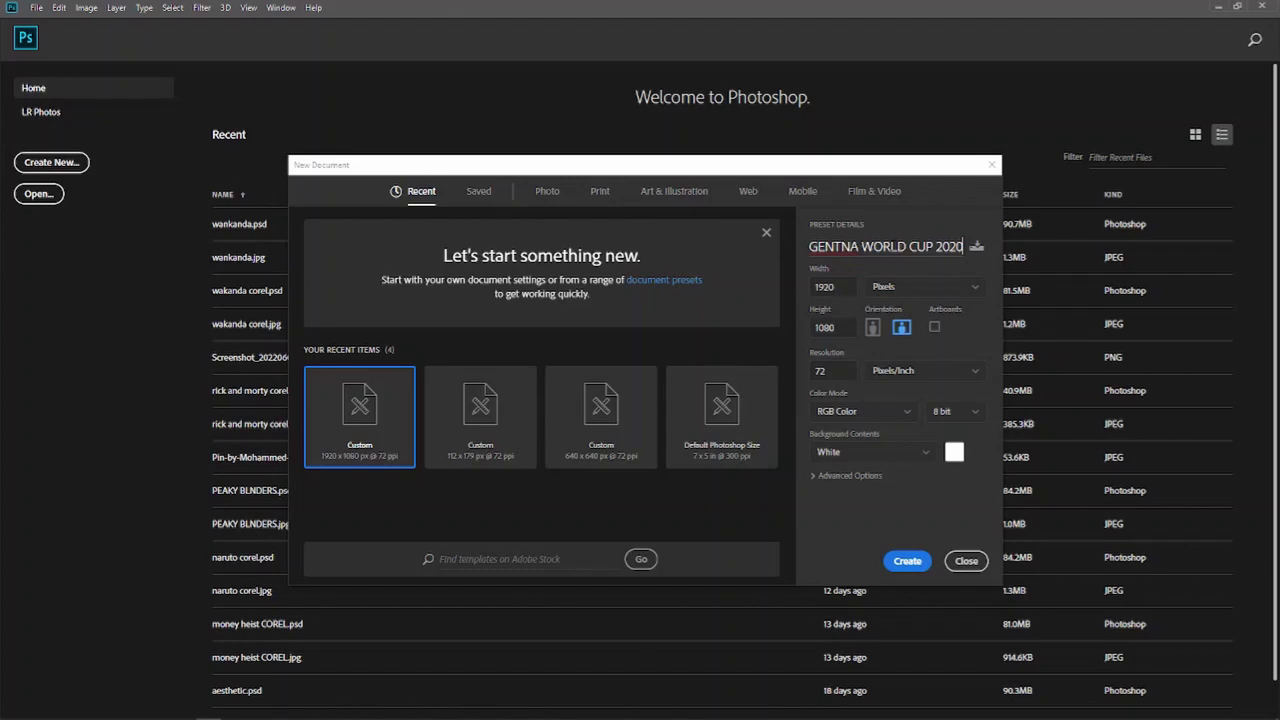
Step: Switch to Photoshop and create a 1920 x 1080 pixel RGB document at 72 ppi named ARGENTNA WORLD CUP 2022
{"action": "left_click", "coordinate": [907, 561]}
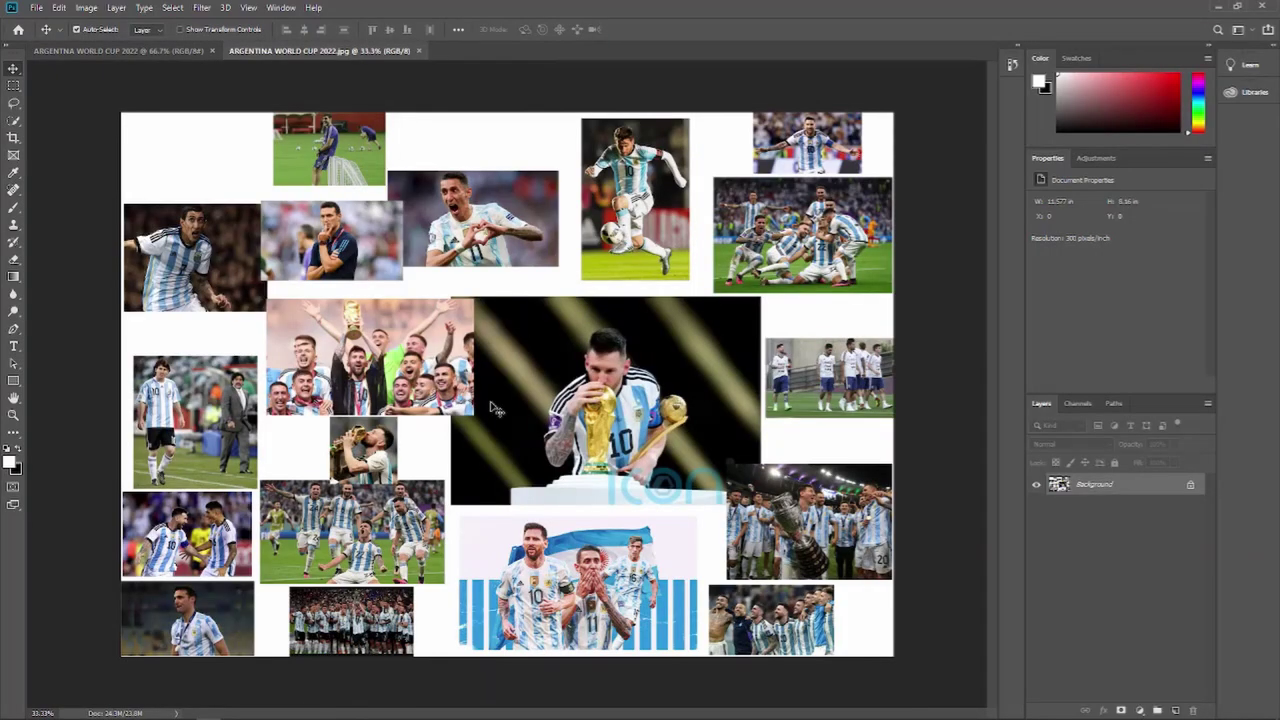
Step: Convert the Background layer of the exported collage image to a smart object
{"action": "right_click", "coordinate": [1103, 489]}
{"action": "left_click", "coordinate": [1162, 577]}
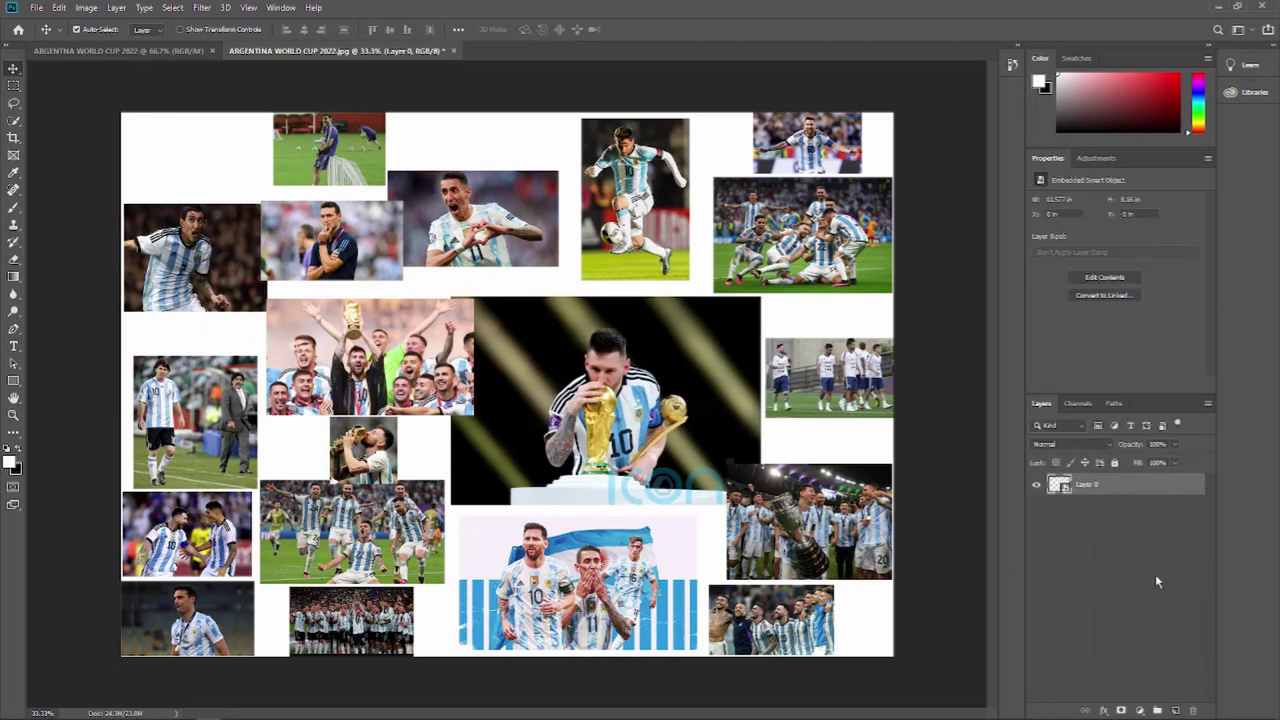
Step: Apply the Camera Raw filter to the collage layer using the saved settings file my filters.xmp
{"action": "left_click", "coordinate": [201, 8]}
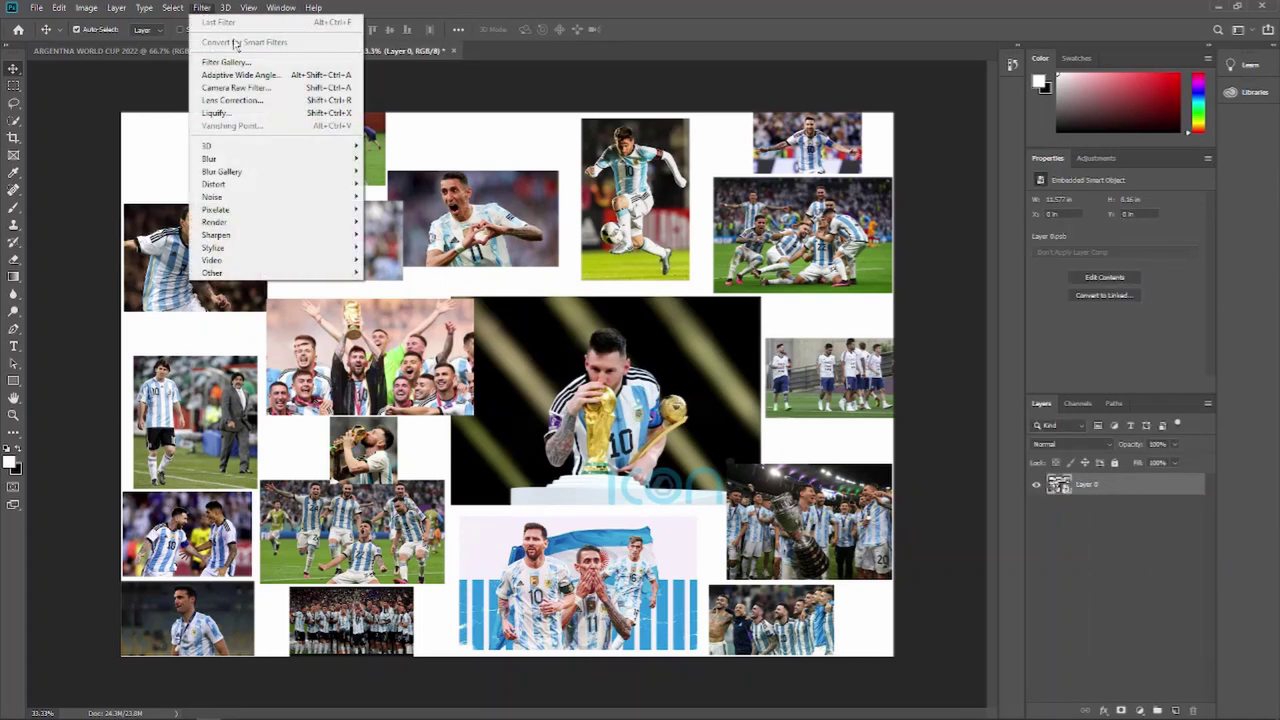
{"action": "left_click", "coordinate": [274, 89]}
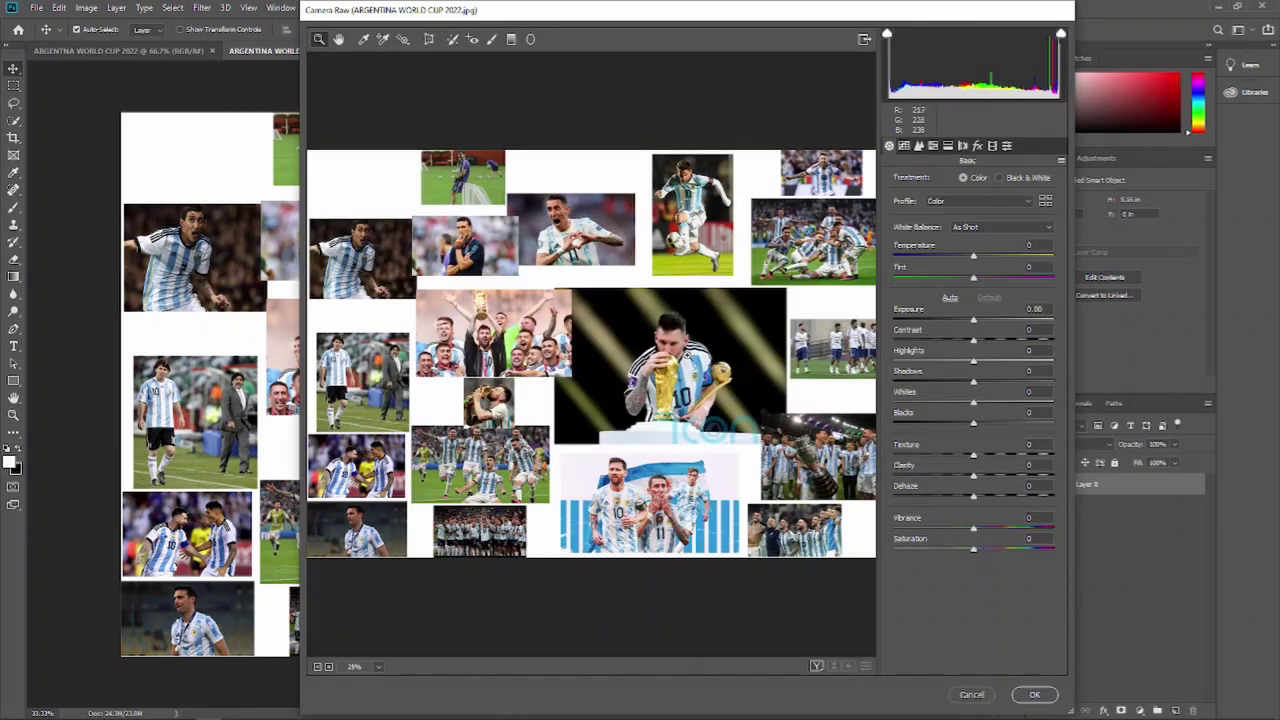
{"action": "left_click", "coordinate": [1061, 161]}
{"action": "left_click", "coordinate": [1110, 258]}
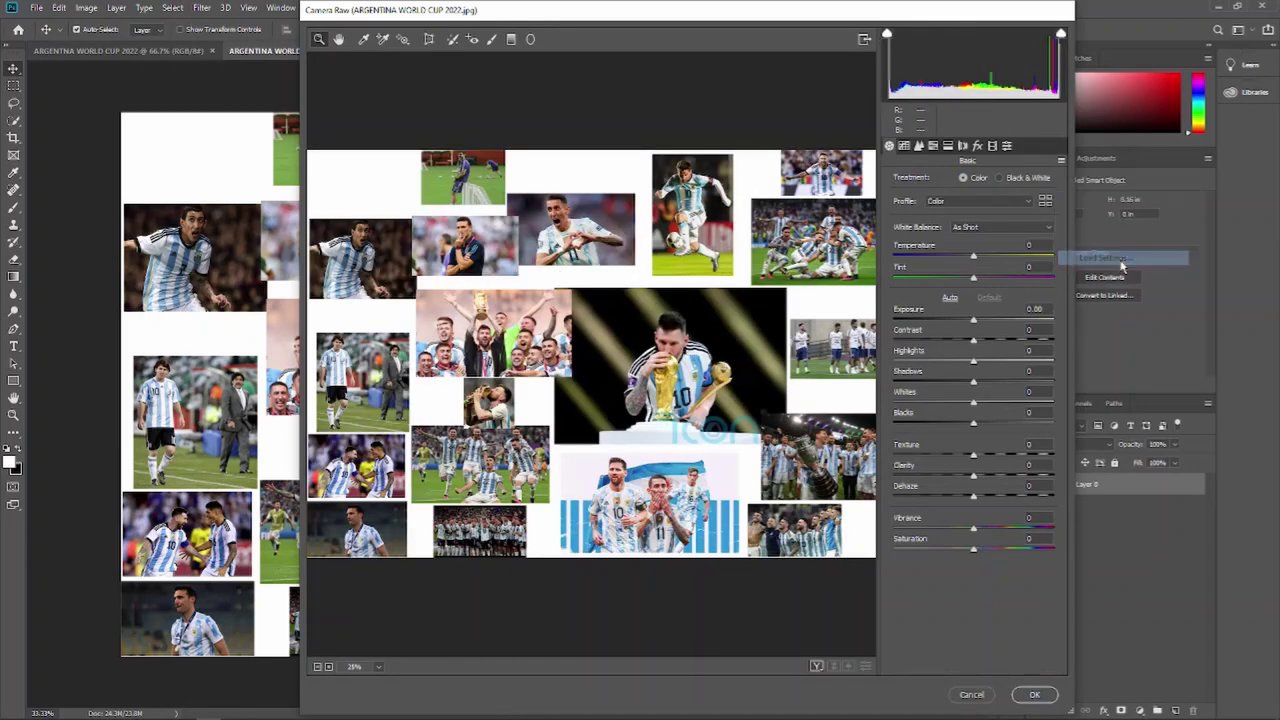
{"action": "left_click", "coordinate": [603, 118]}
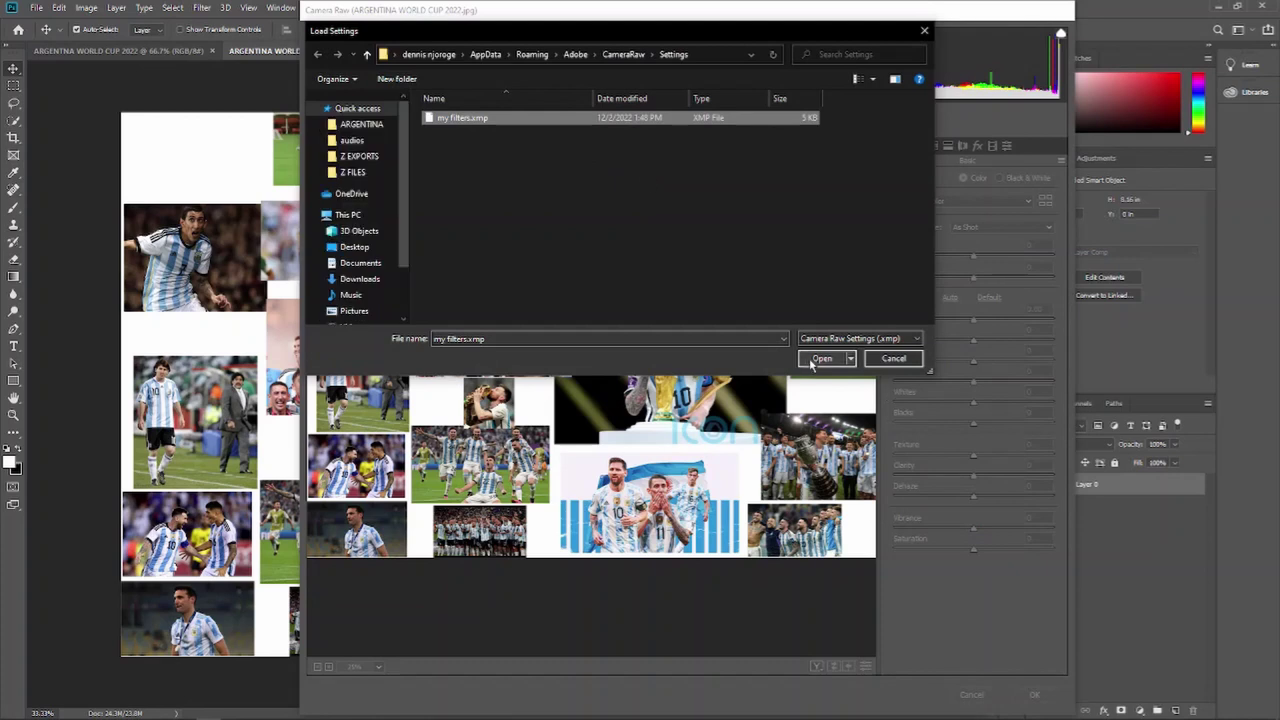
{"action": "left_click", "coordinate": [821, 358]}
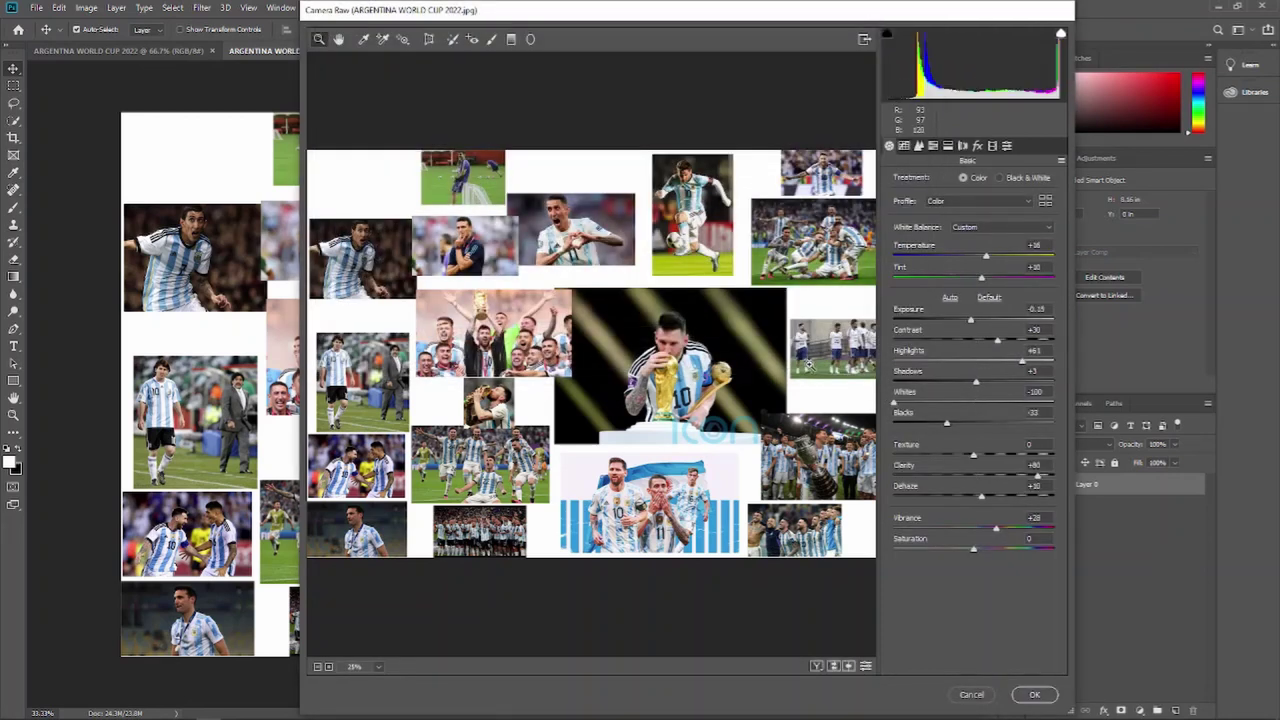
{"action": "left_click", "coordinate": [1031, 696]}
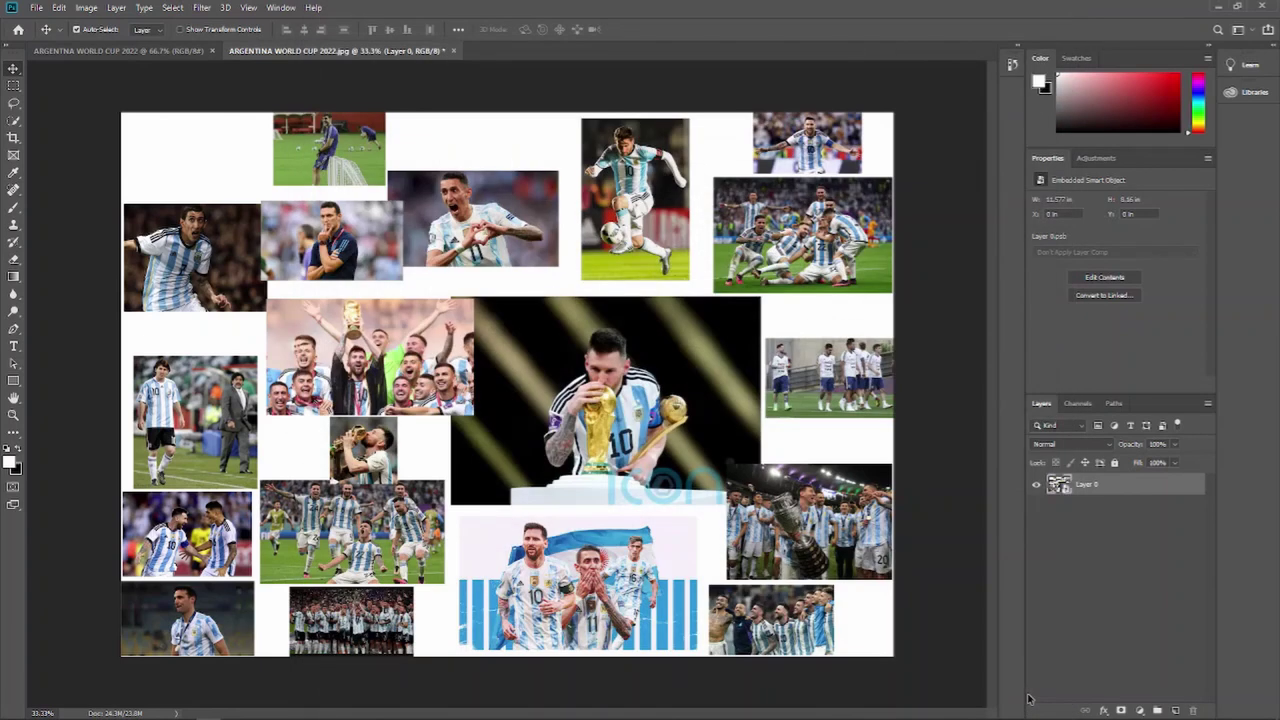